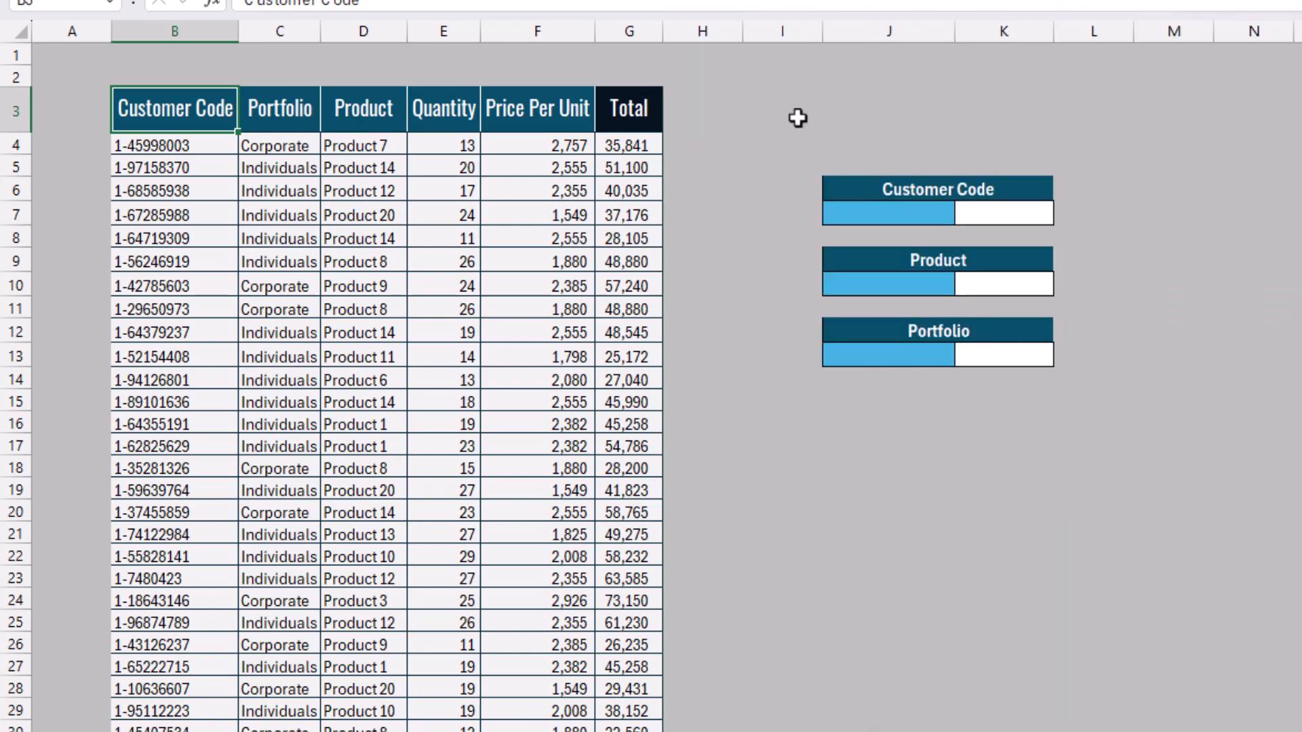
pyautogui.click(1188, 145)
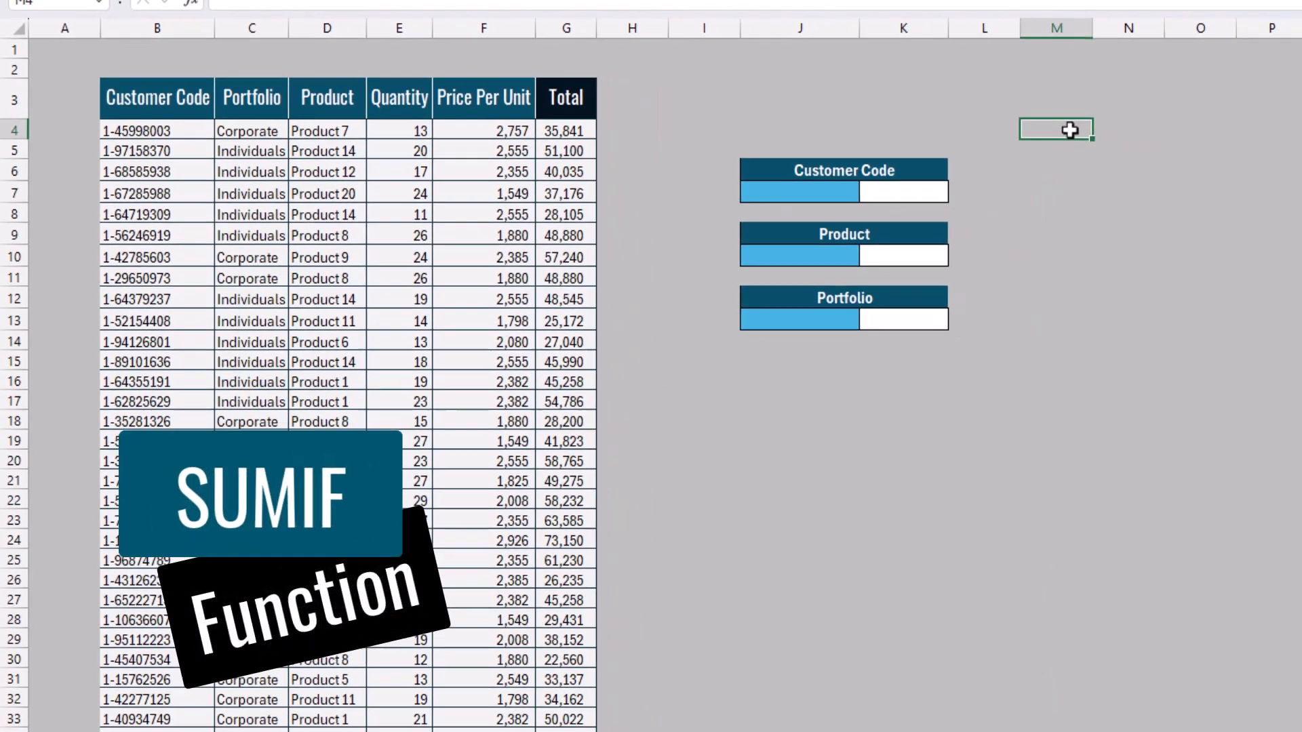
pyautogui.write('=sumi')
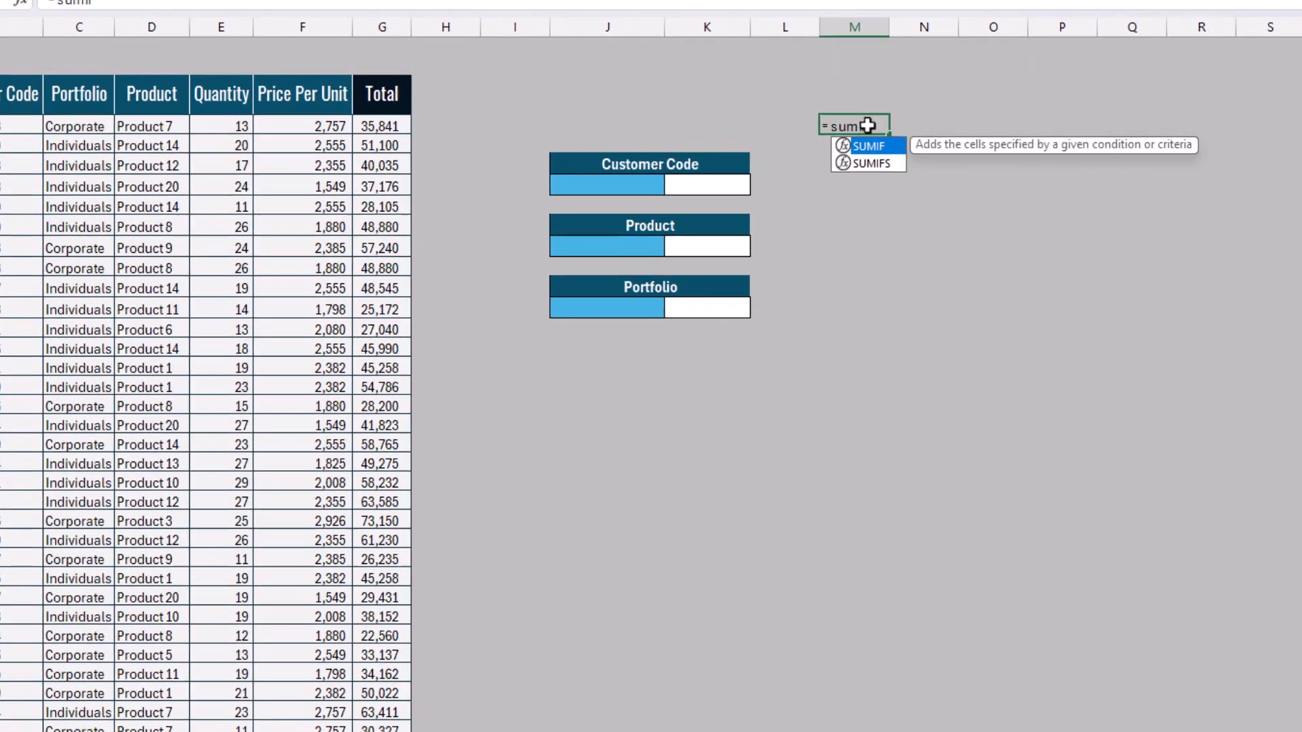
pyautogui.press('Tab')
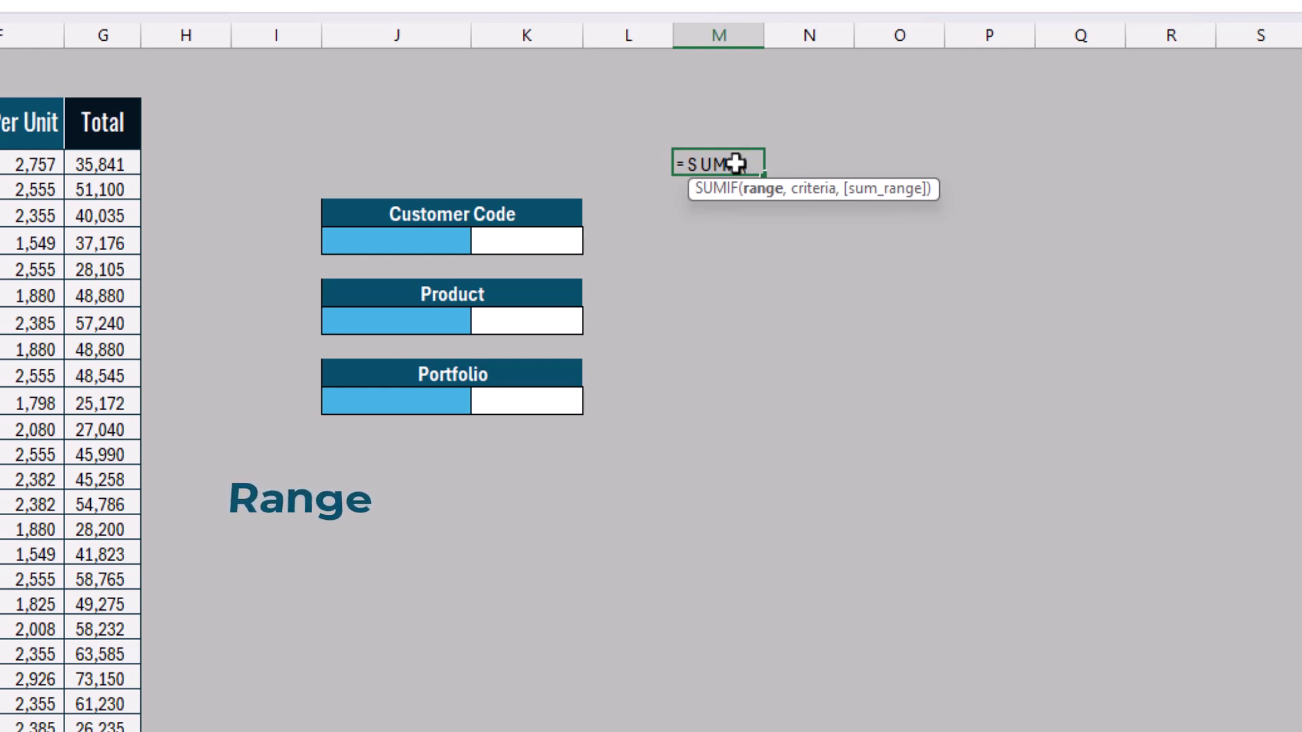
pyautogui.write(',')
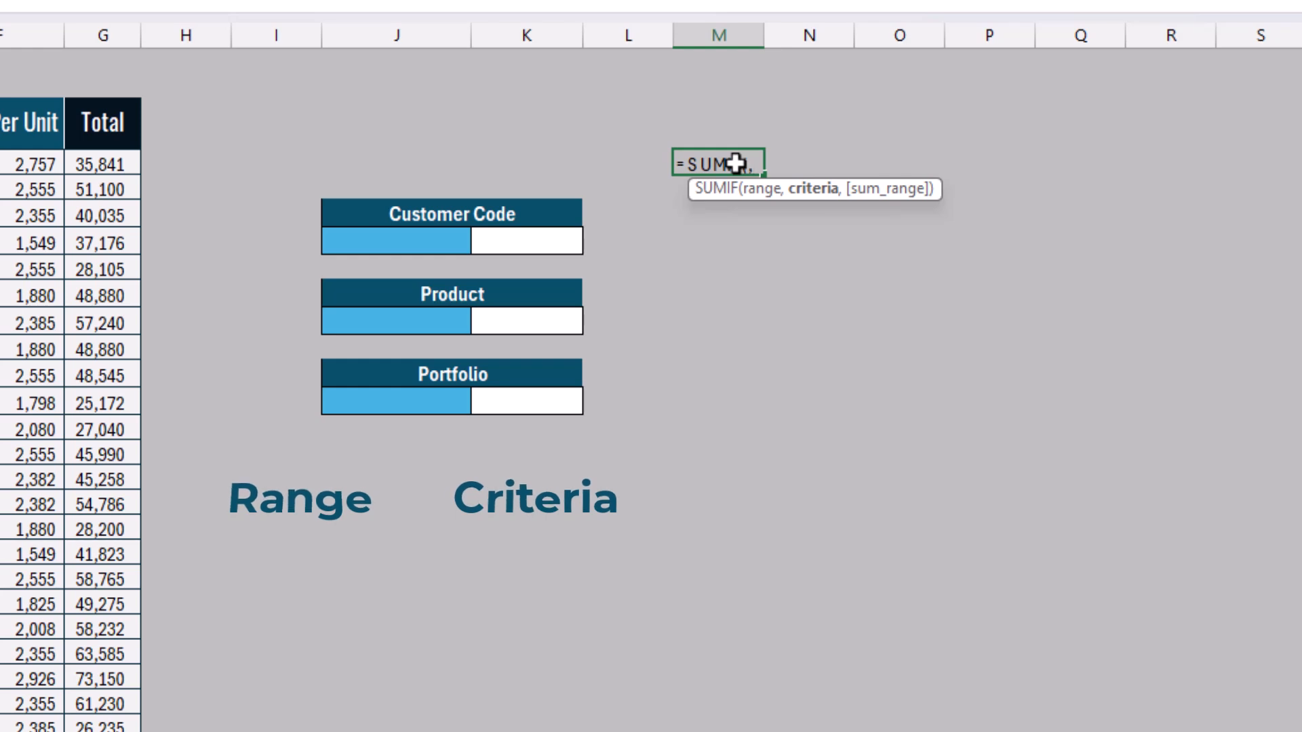
pyautogui.write(',')
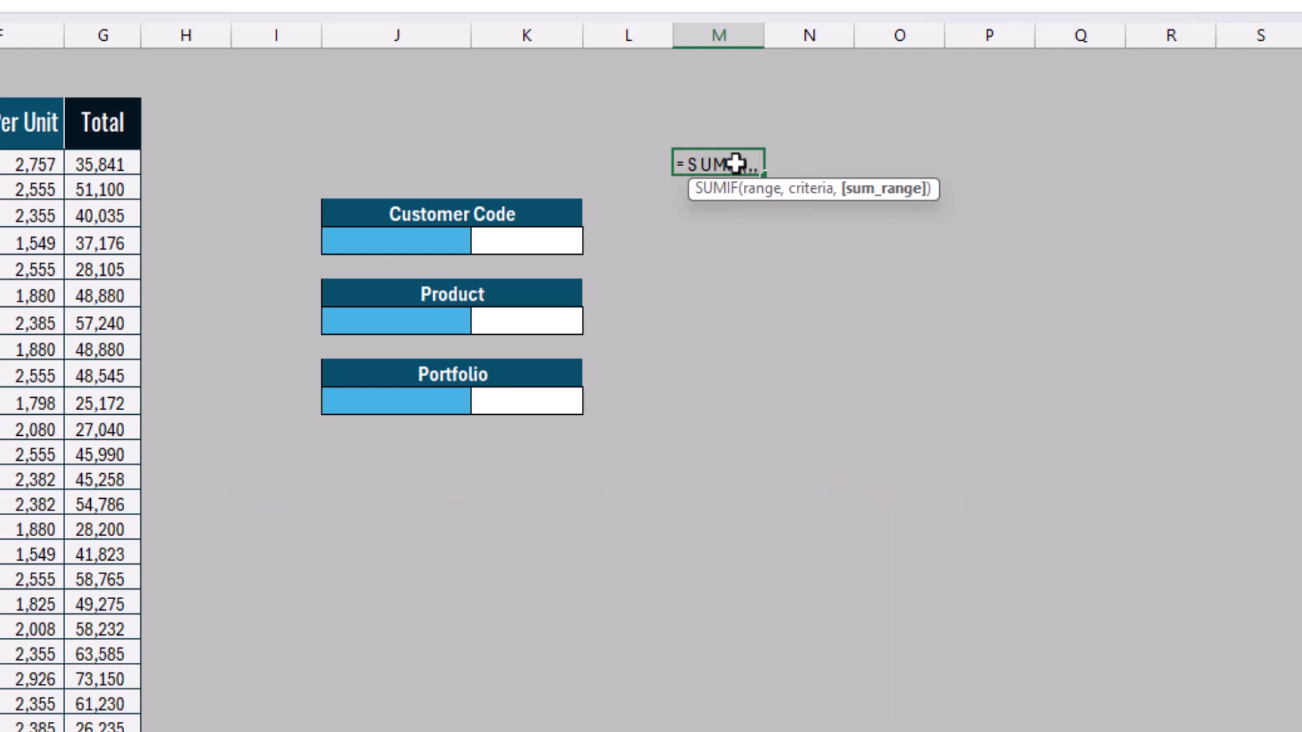
pyautogui.press('Escape')
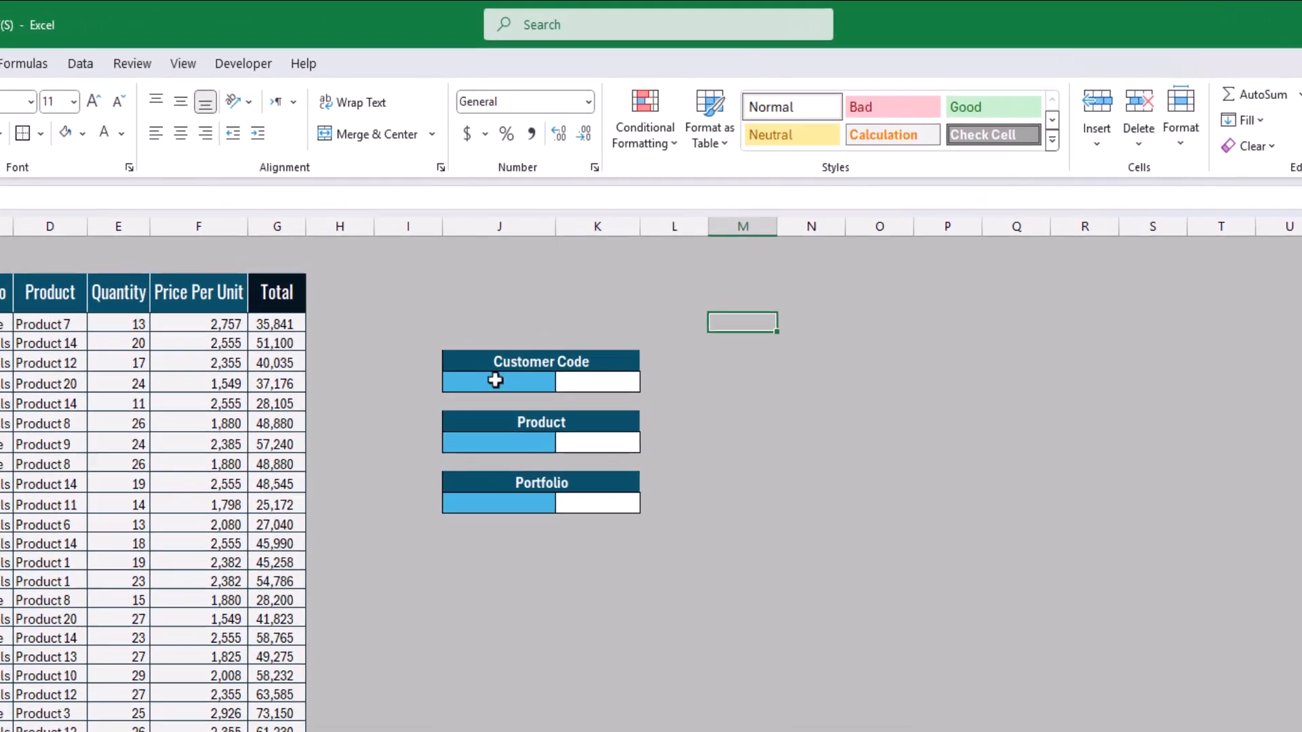
# Choose the customer code listed in table row 11 as the lookup value in J7
pyautogui.click(539, 271)
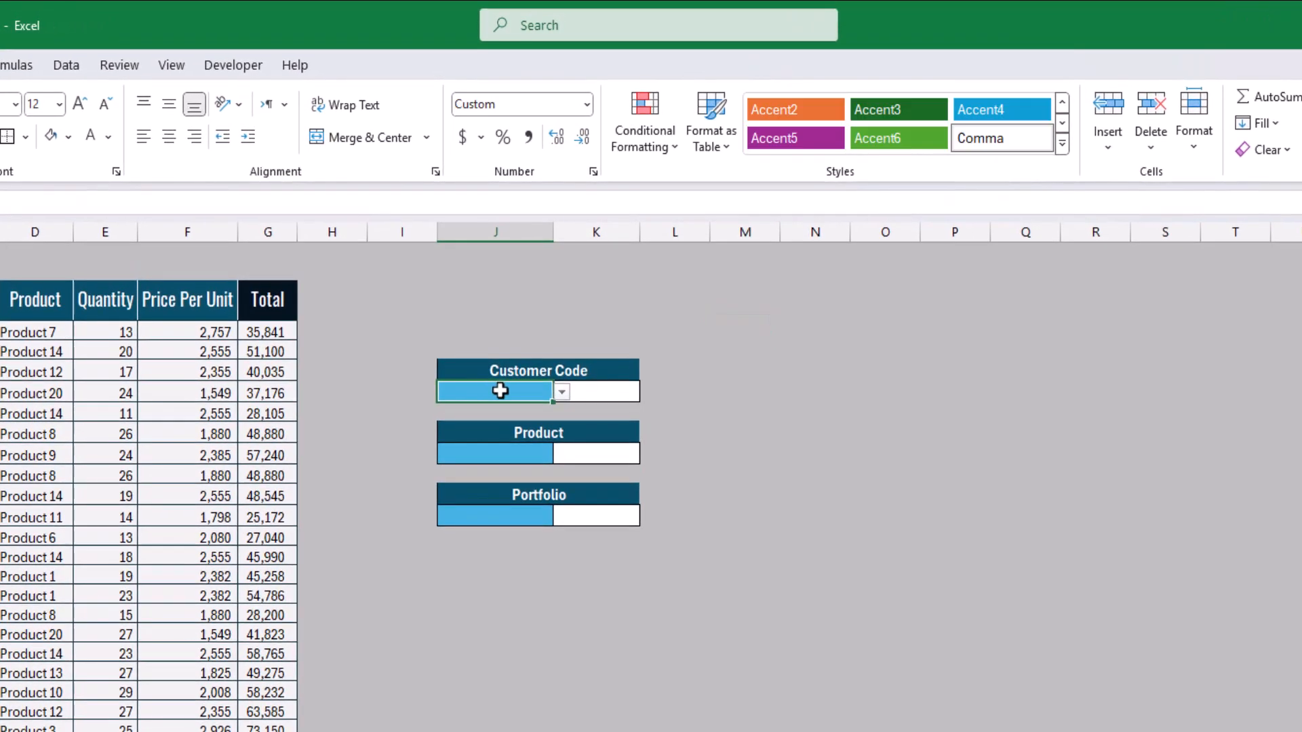
pyautogui.click(562, 393)
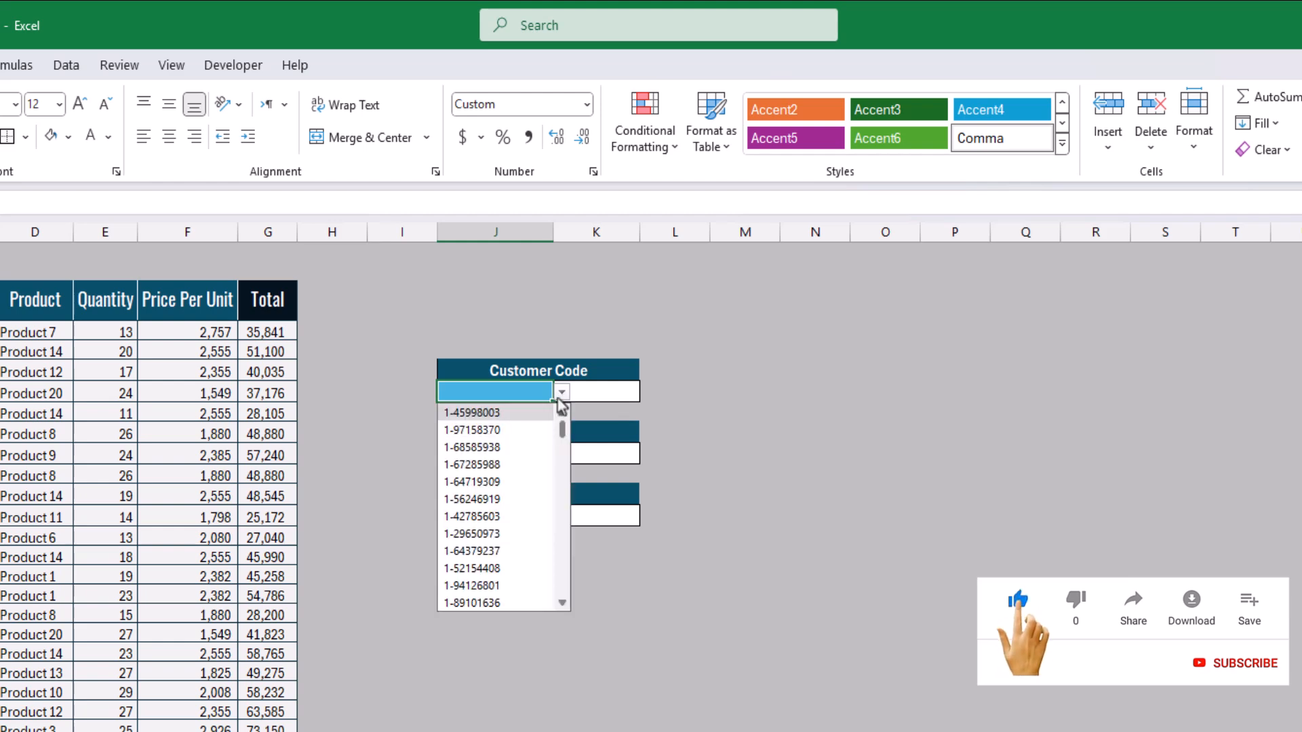
pyautogui.click(518, 534)
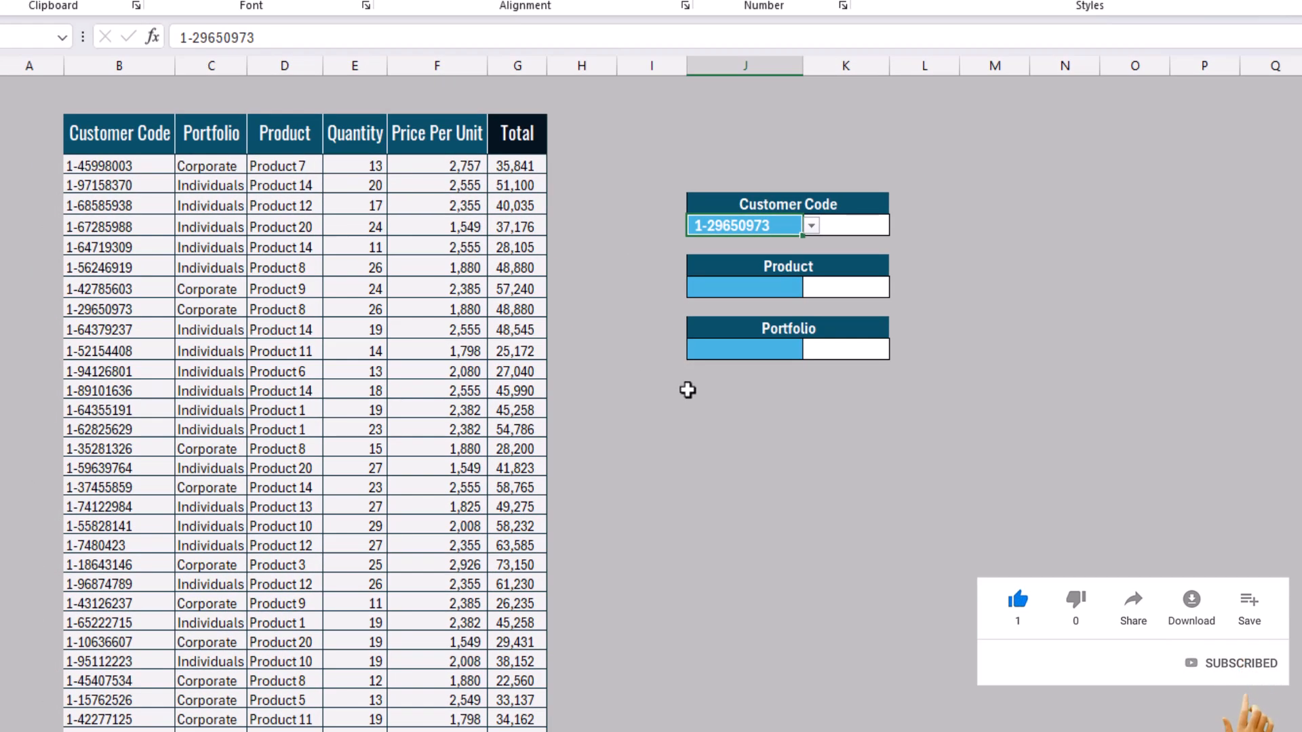
pyautogui.click(594, 452)
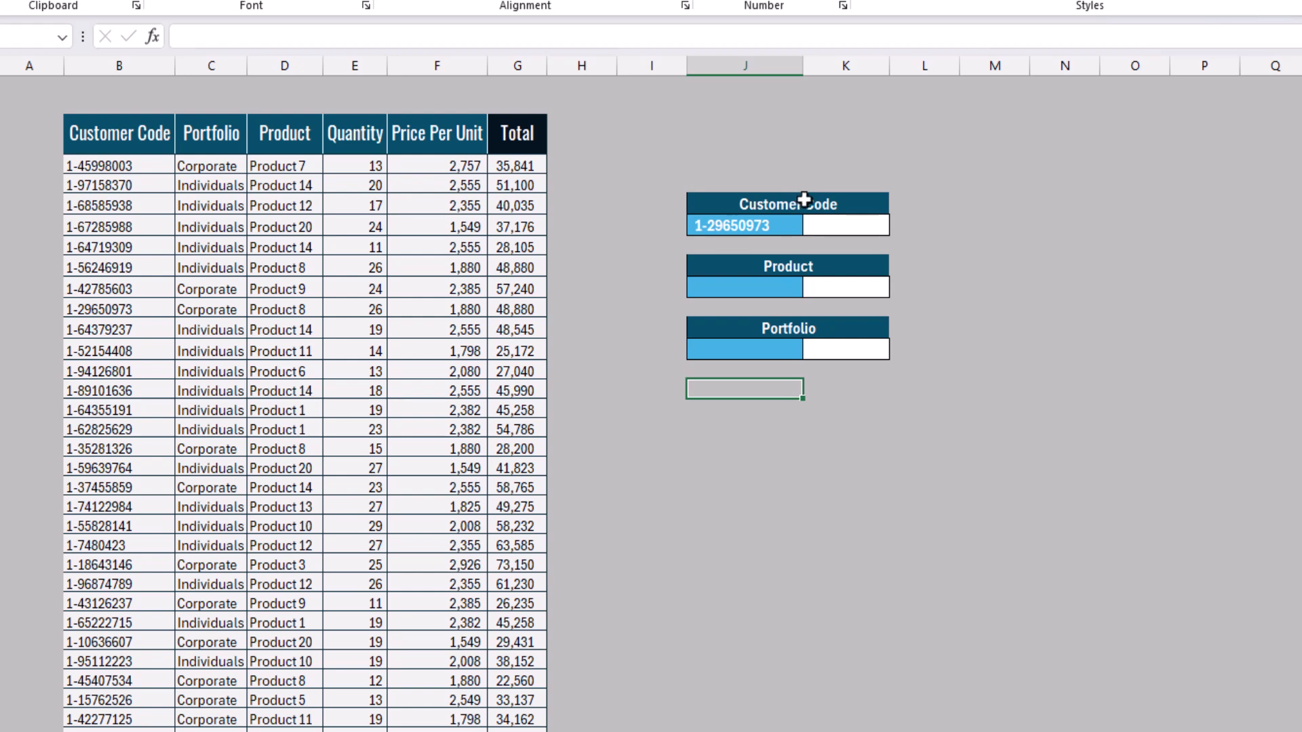
# Start a SUMIF formula in K7 with B4:B4003 as the range and J7 as the criteria
pyautogui.click(826, 222)
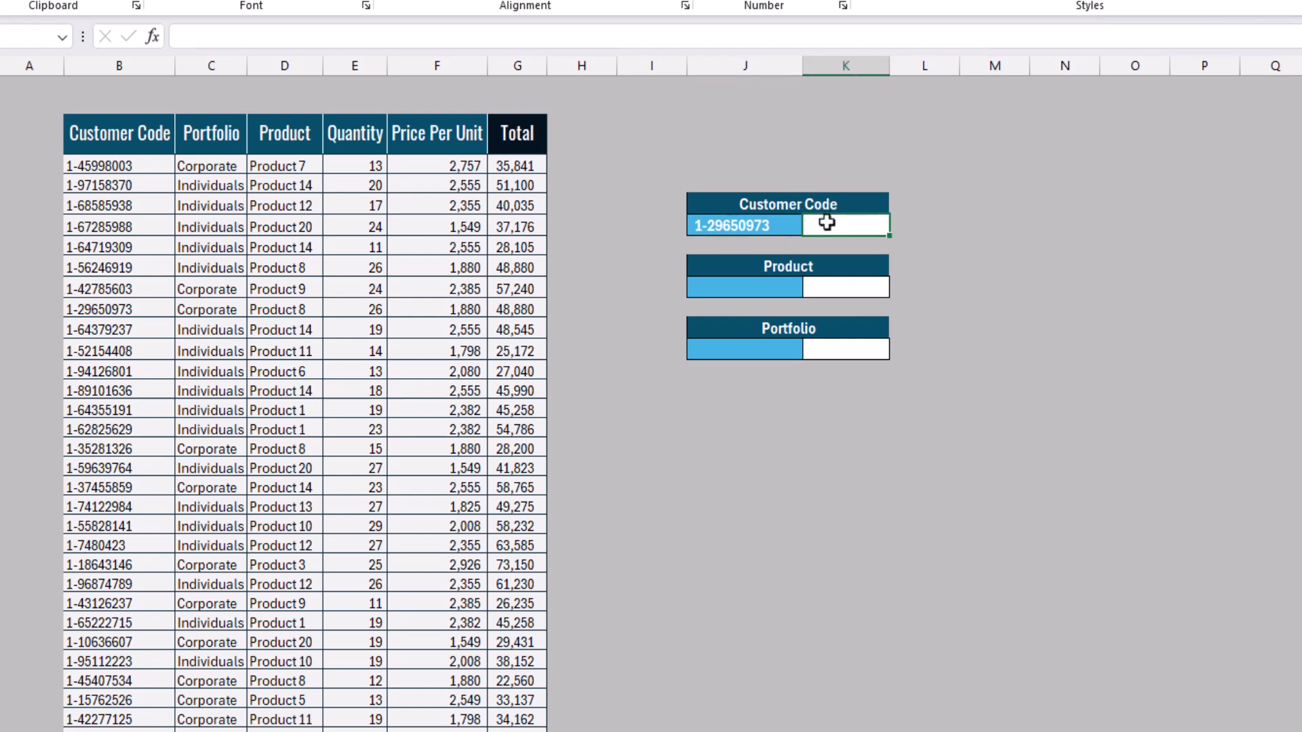
pyautogui.write('=sumif')
pyautogui.press('Tab')
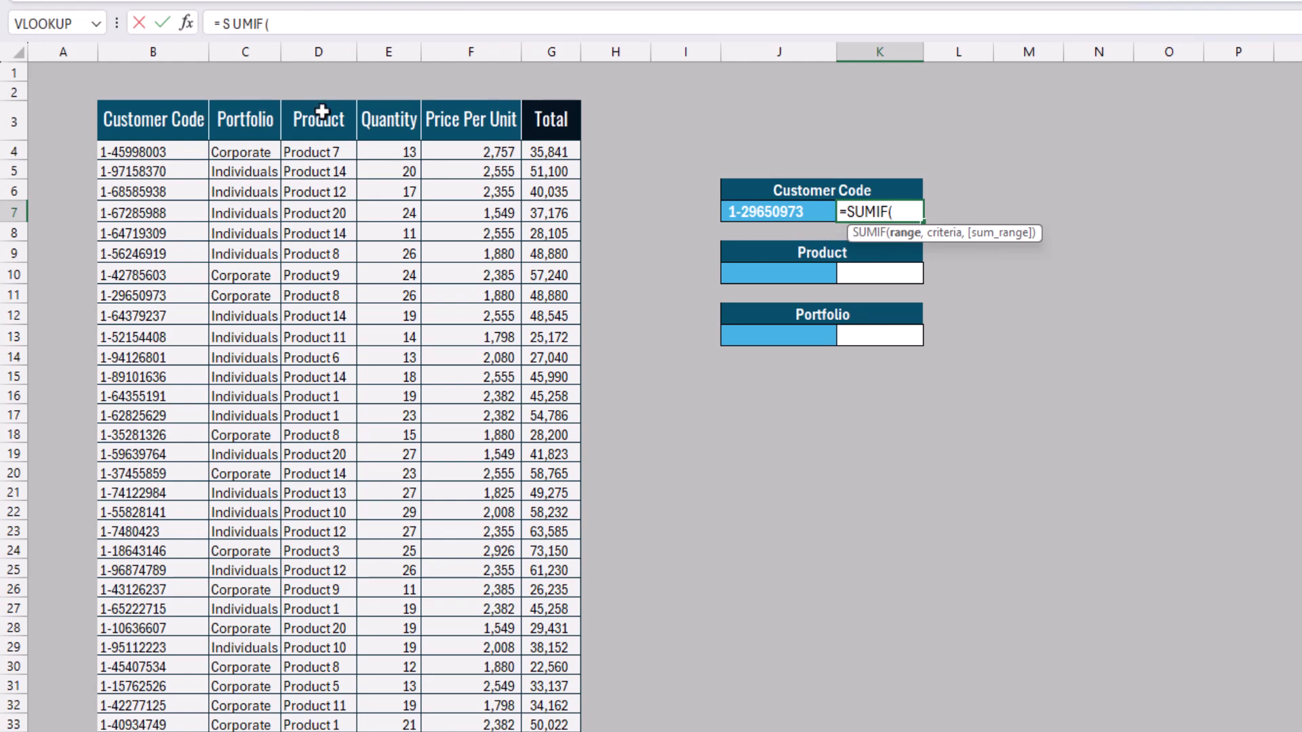
pyautogui.click(177, 122)
pyautogui.press('Down')
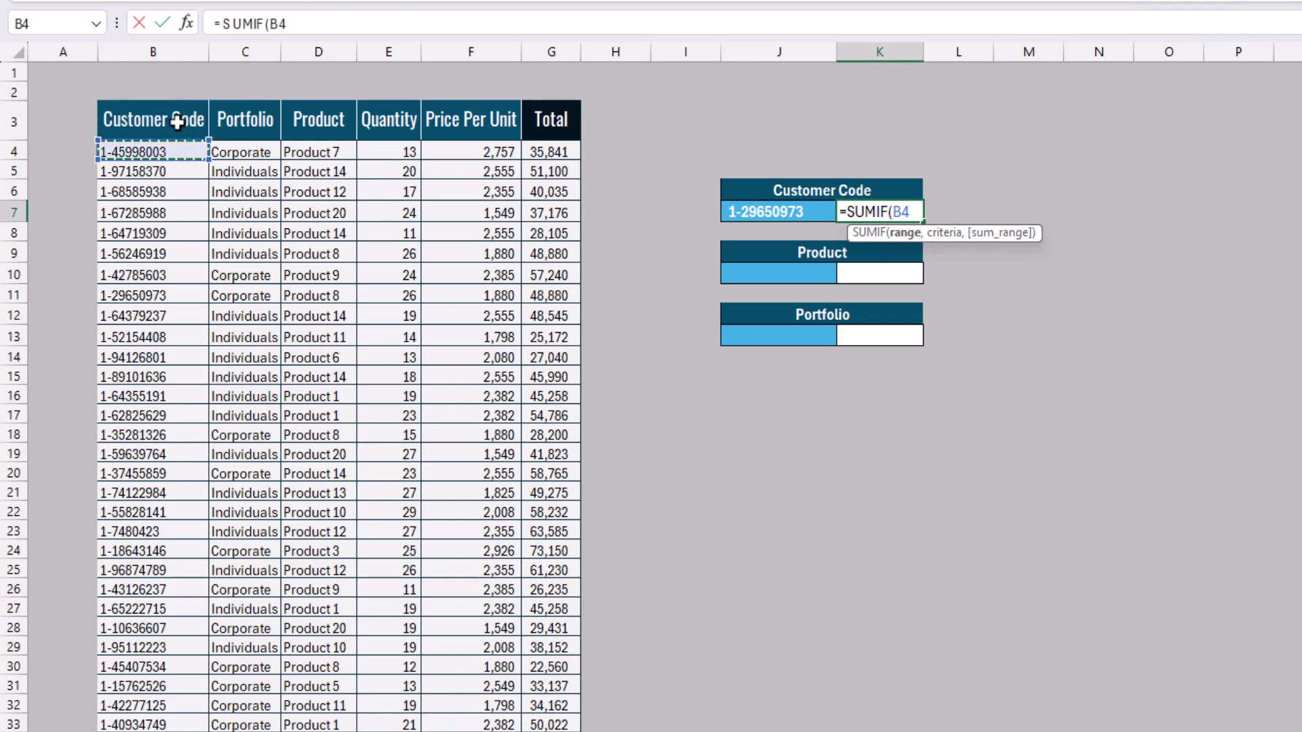
pyautogui.hotkey('ctrl', 'shift', 'Down')
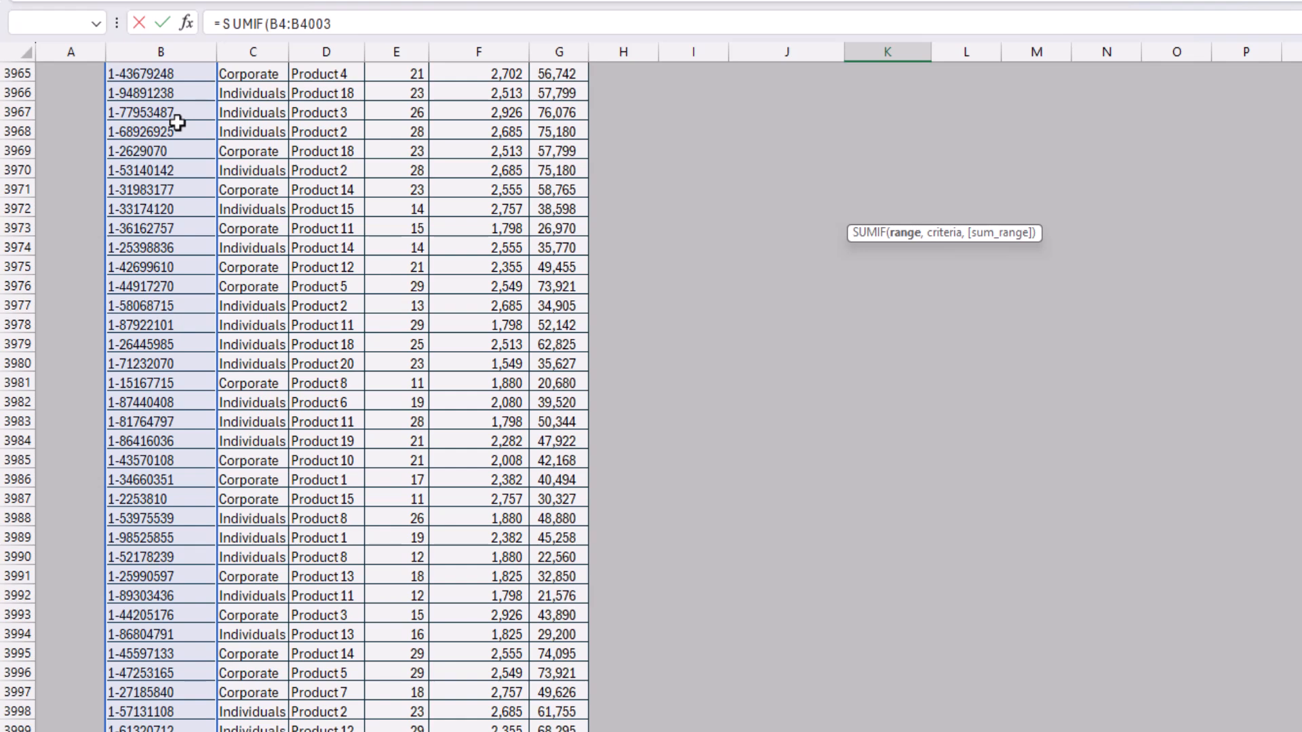
pyautogui.write(',')
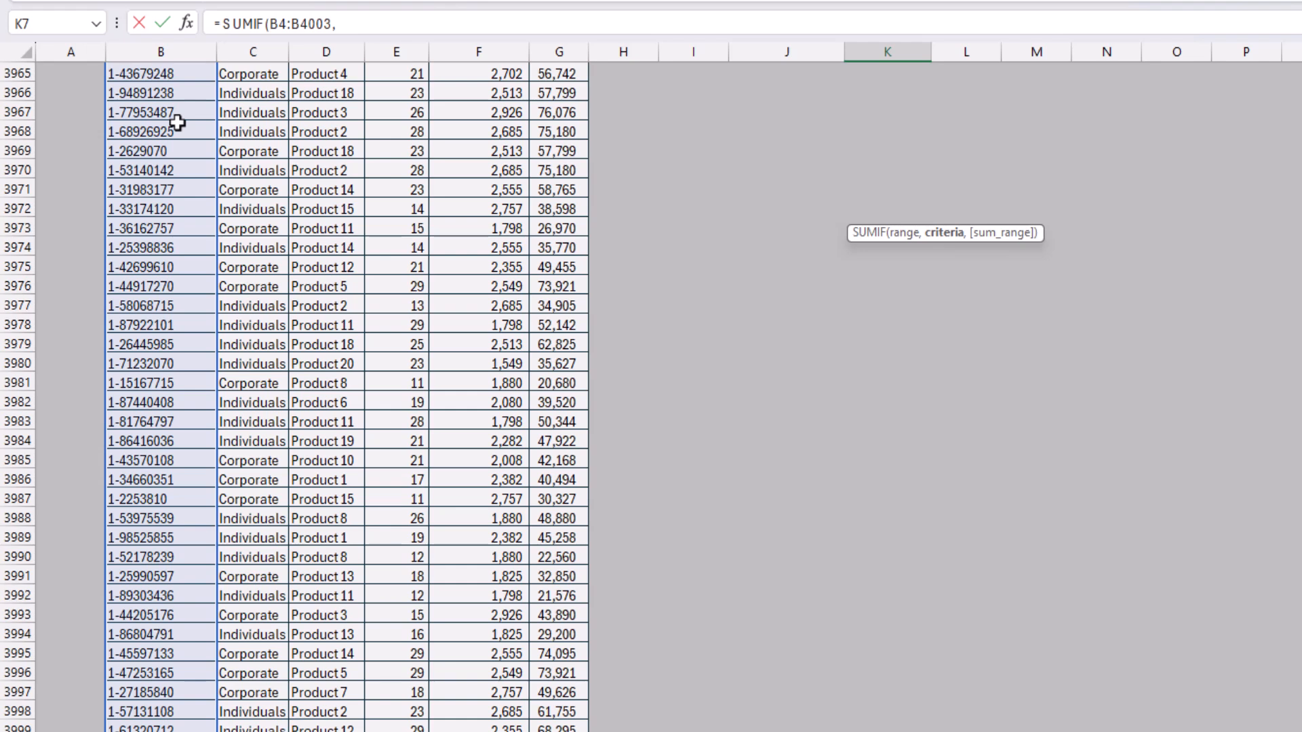
pyautogui.press('Left')
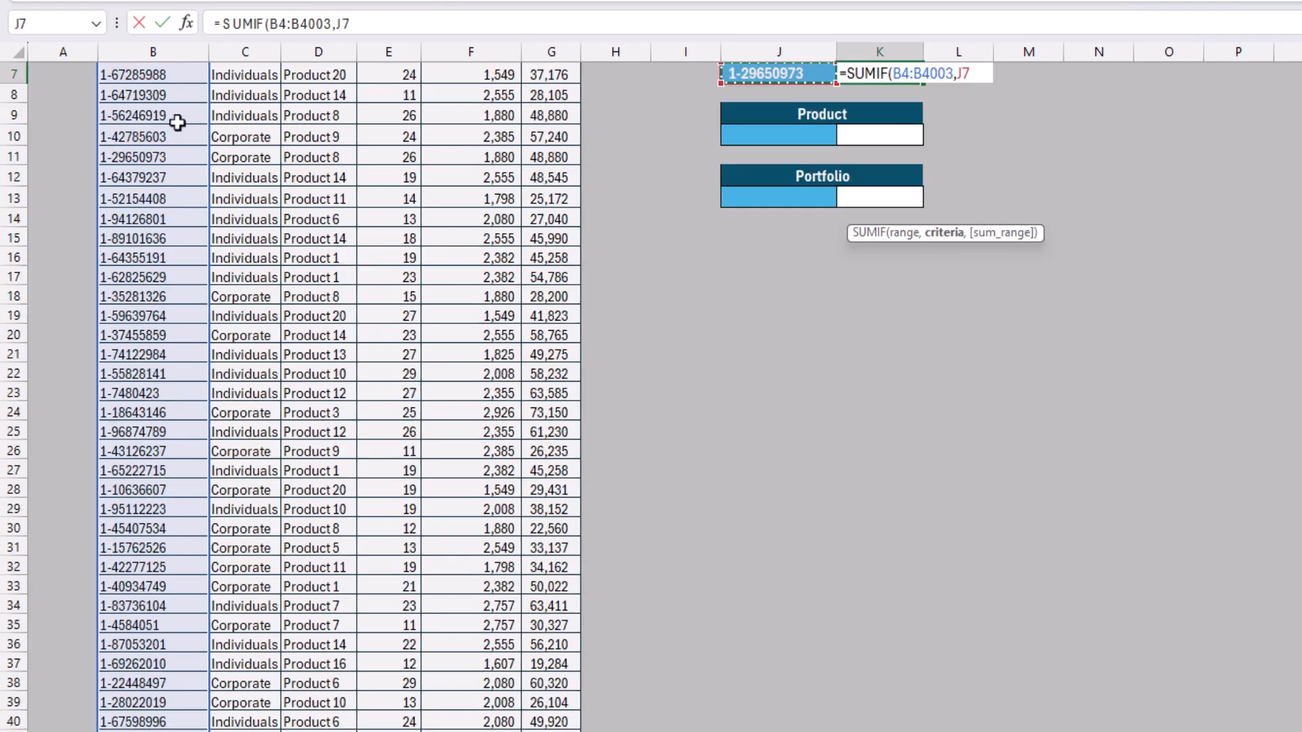
pyautogui.scroll(1, 177, 122)
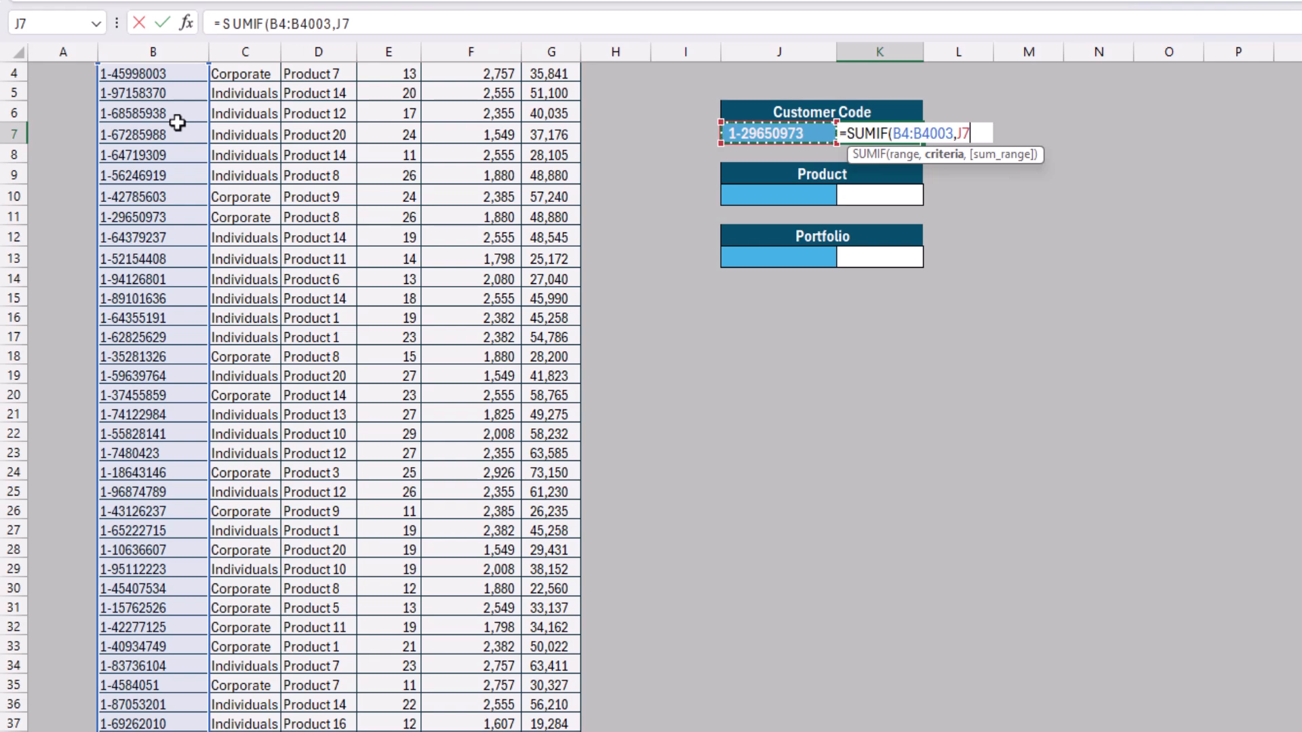
pyautogui.write(',')
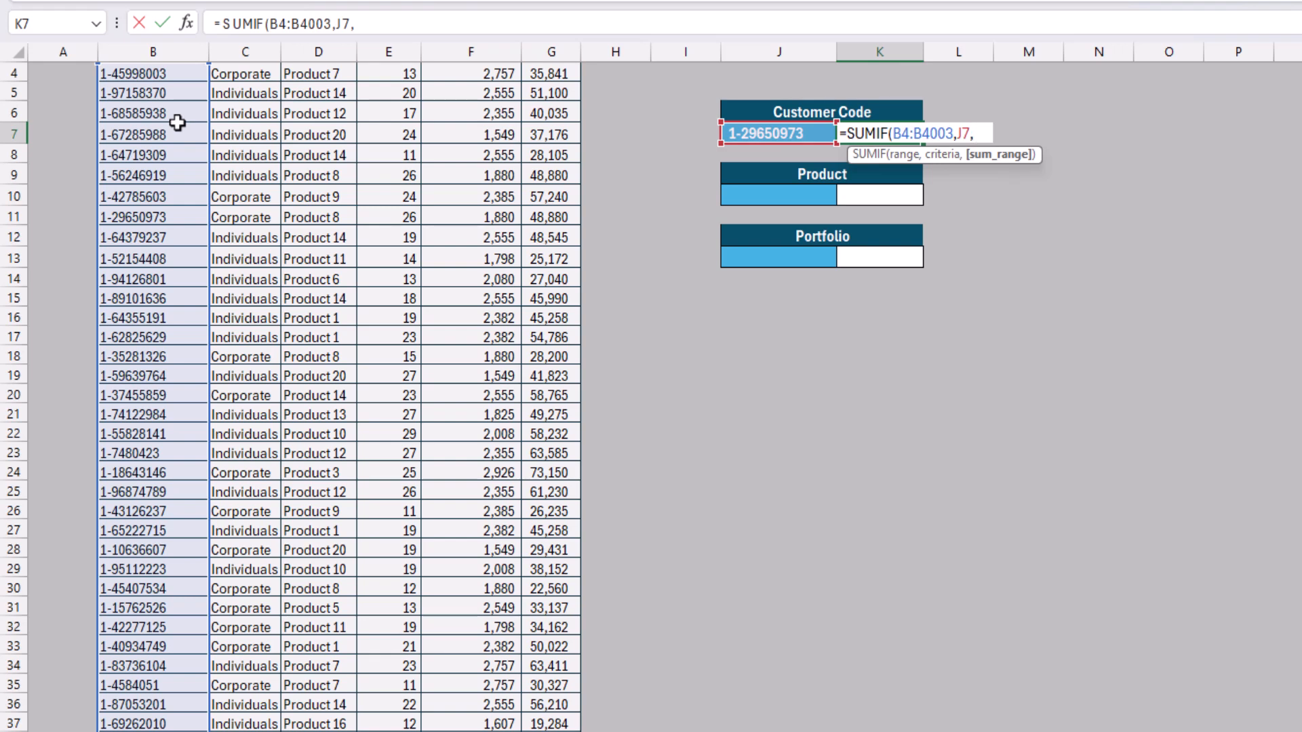
# Use the Total column cells G4:G4003 as the sum range and complete the SUMIF formula
pyautogui.press('Right')
pyautogui.press('Left')
pyautogui.press('Left')
pyautogui.press('Left')
pyautogui.press('Left')
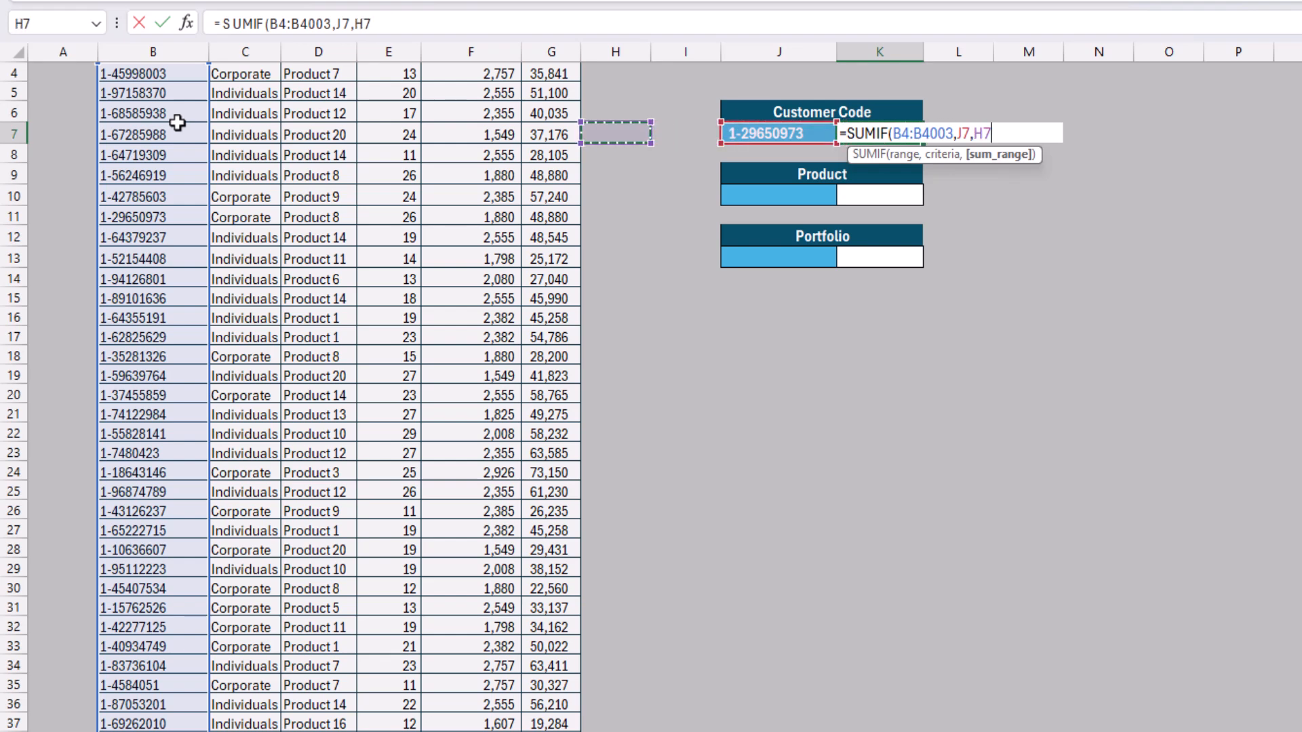
pyautogui.press('Up')
pyautogui.press('Up')
pyautogui.press('Up')
pyautogui.press('Up')
pyautogui.press('Down')
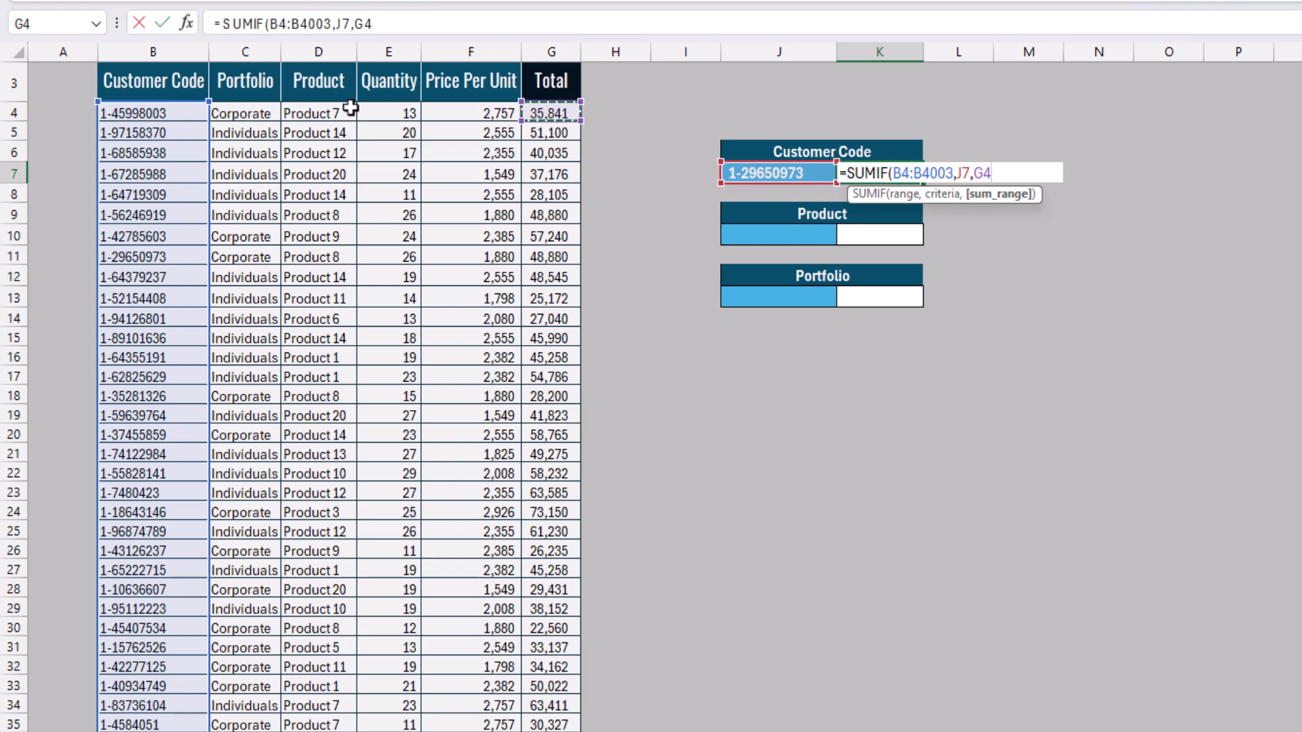
pyautogui.hotkey('ctrl', 'shift', 'Down')
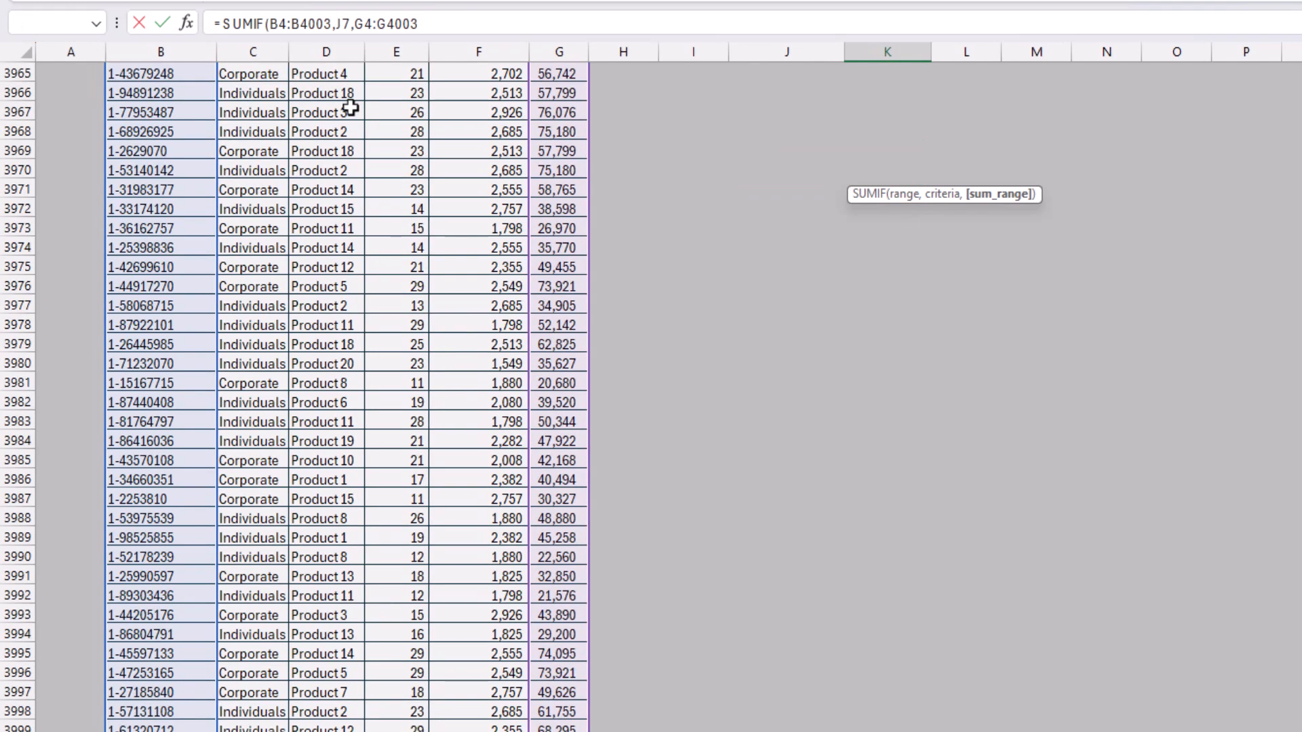
pyautogui.write(')')
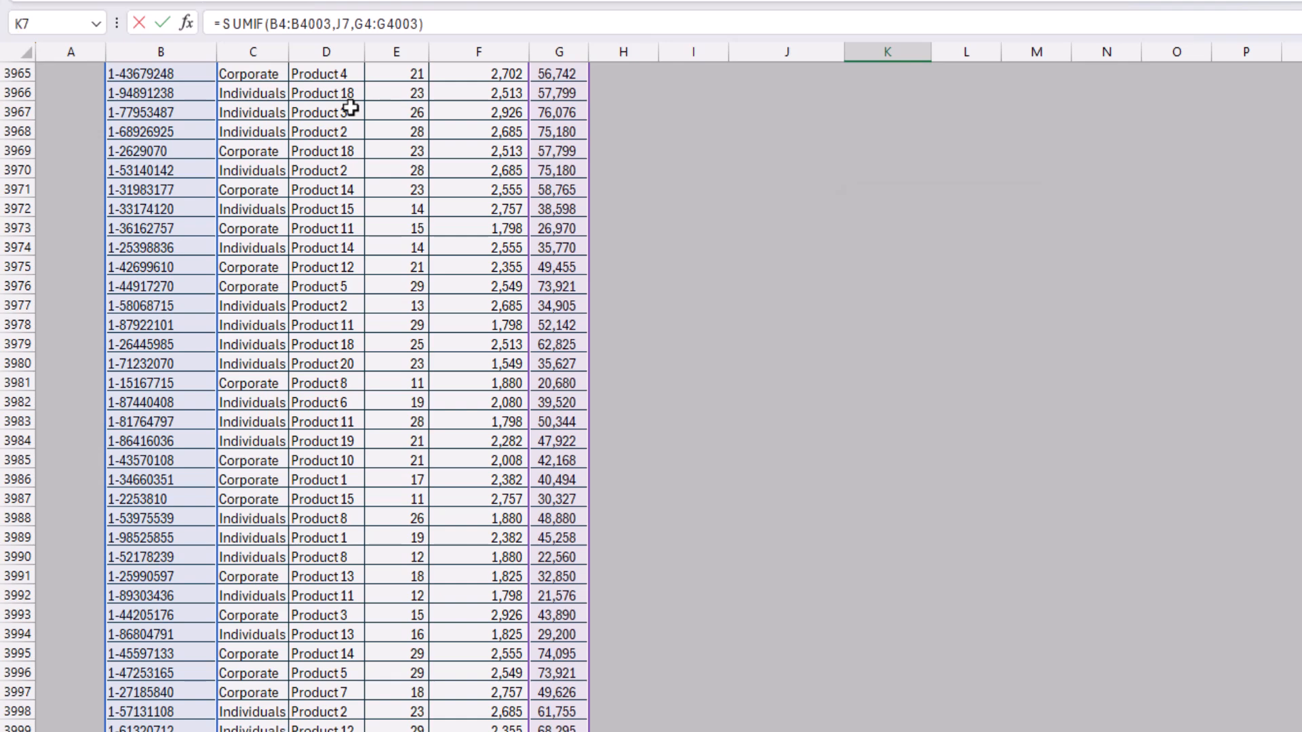
pyautogui.press('Return')
pyautogui.press('Up')
pyautogui.press('Up')
pyautogui.press('Up')
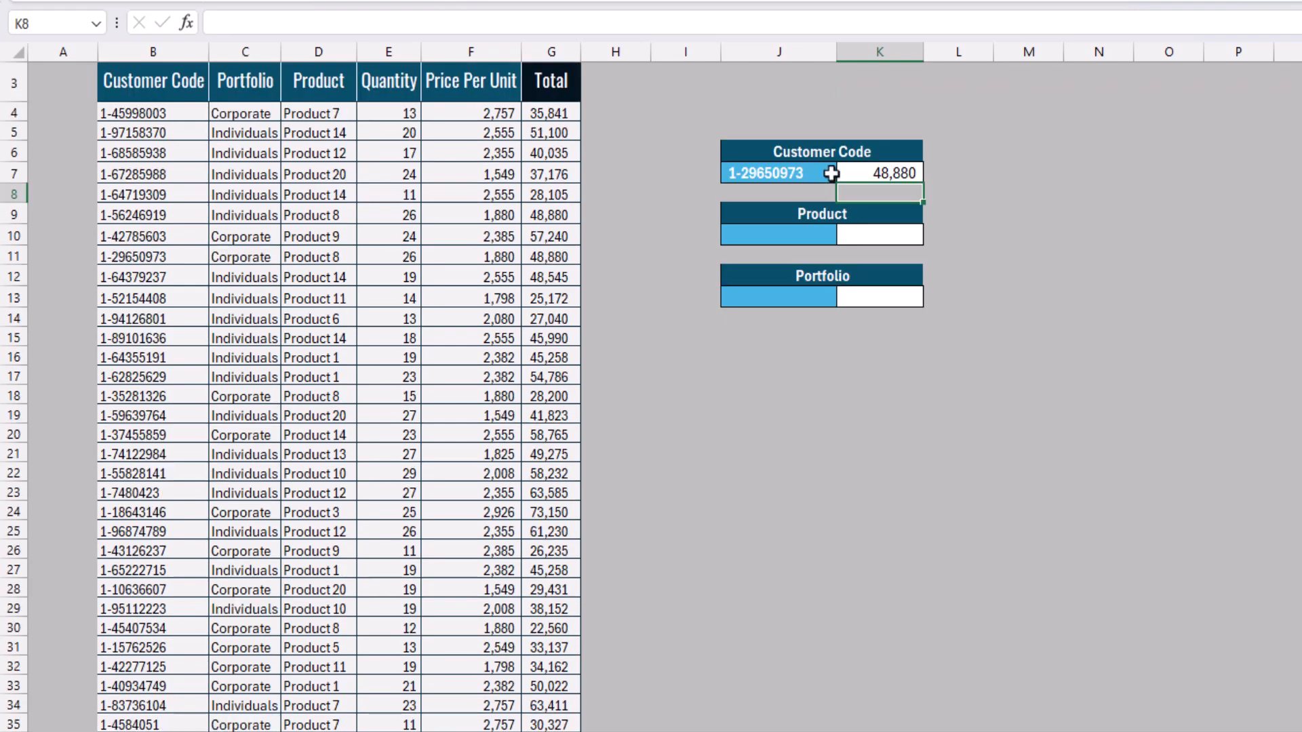
# Copy the customer code from J7 and turn on filtering for the data table
pyautogui.click(821, 173)
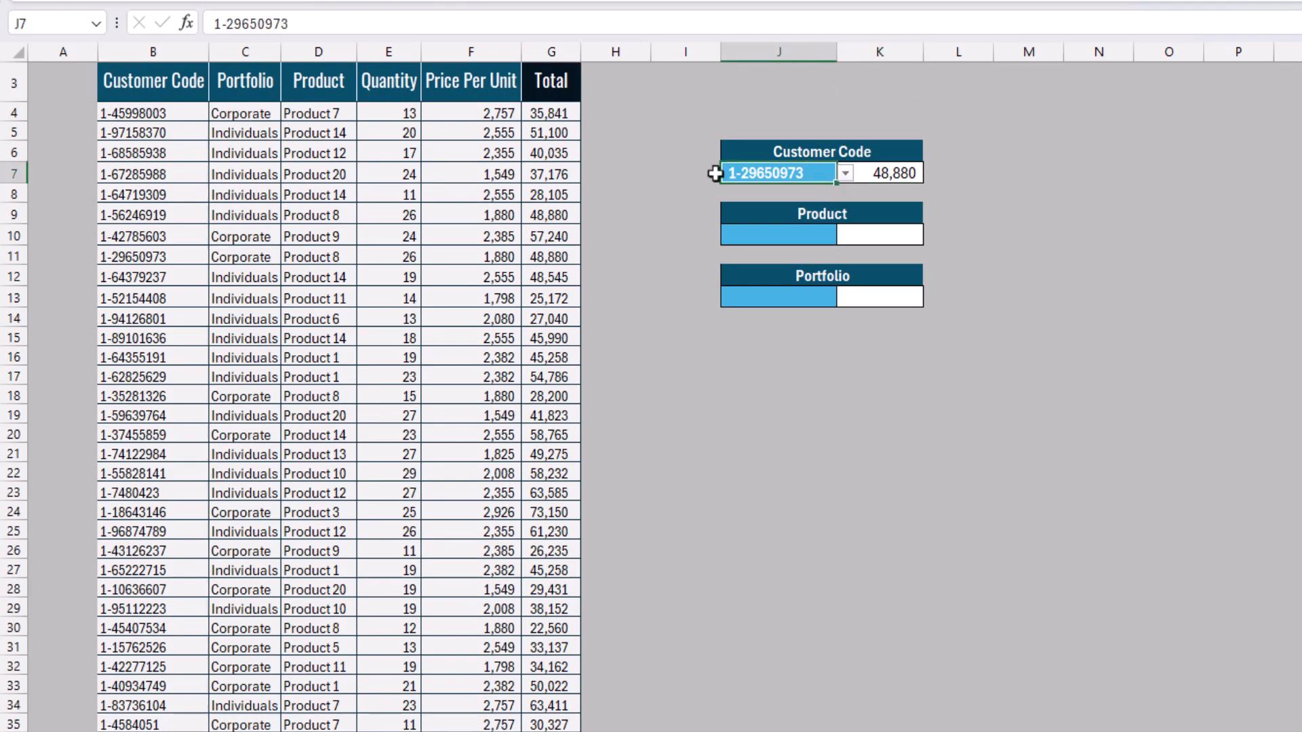
pyautogui.click(359, 21)
pyautogui.hotkey('ctrl', 'a')
pyautogui.hotkey('ctrl', 'c')
pyautogui.press('Escape')
pyautogui.click(180, 109)
pyautogui.hotkey('ctrl', 'shift', 'l')
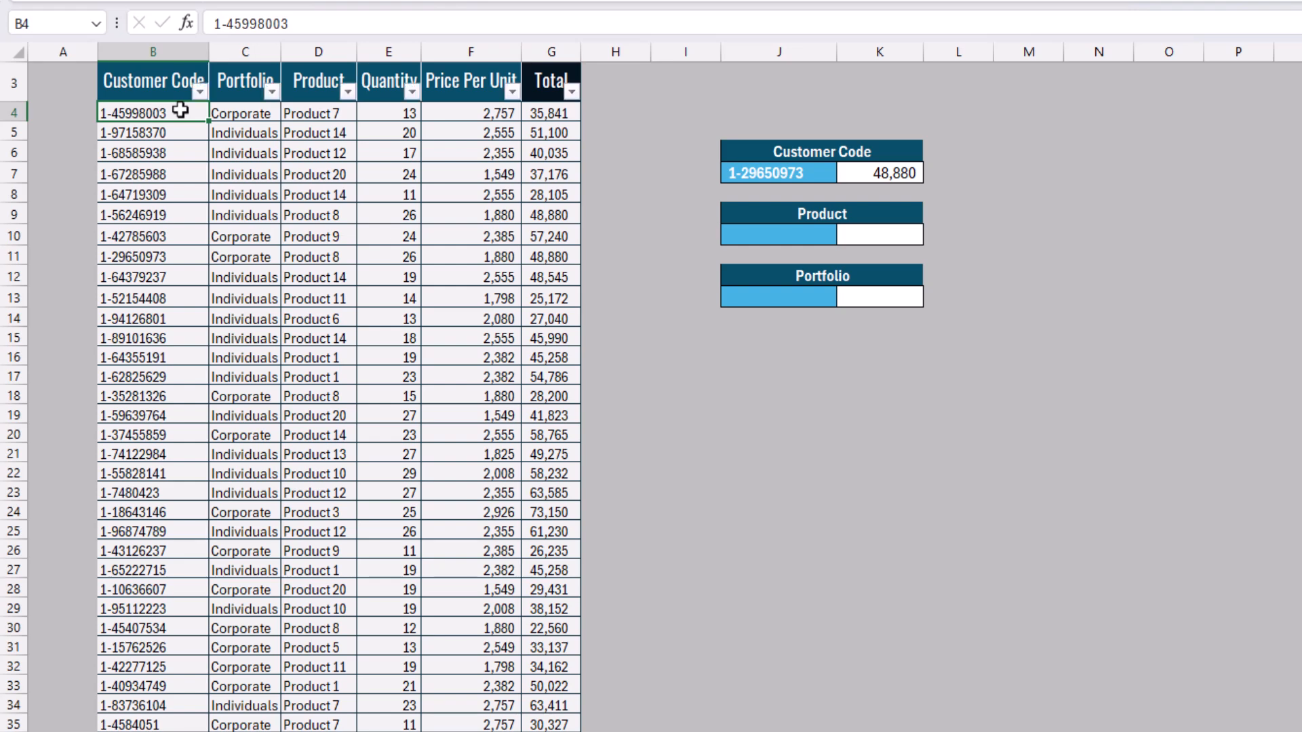
# Filter the Customer Code column by the copied code and check the matching row's total
pyautogui.press('Up')
pyautogui.hotkey('alt', 'Down')
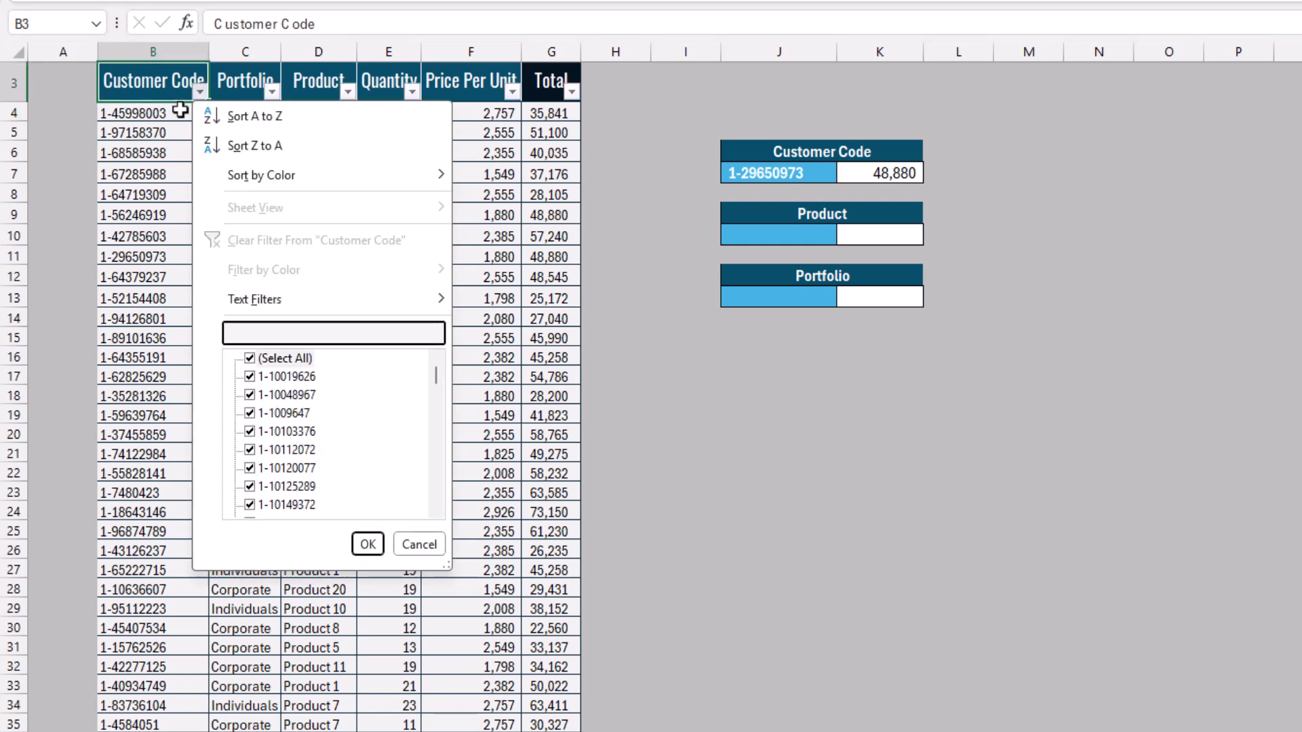
pyautogui.hotkey('ctrl', 'v')
pyautogui.press('Return')
pyautogui.scroll(1, 416, 187)
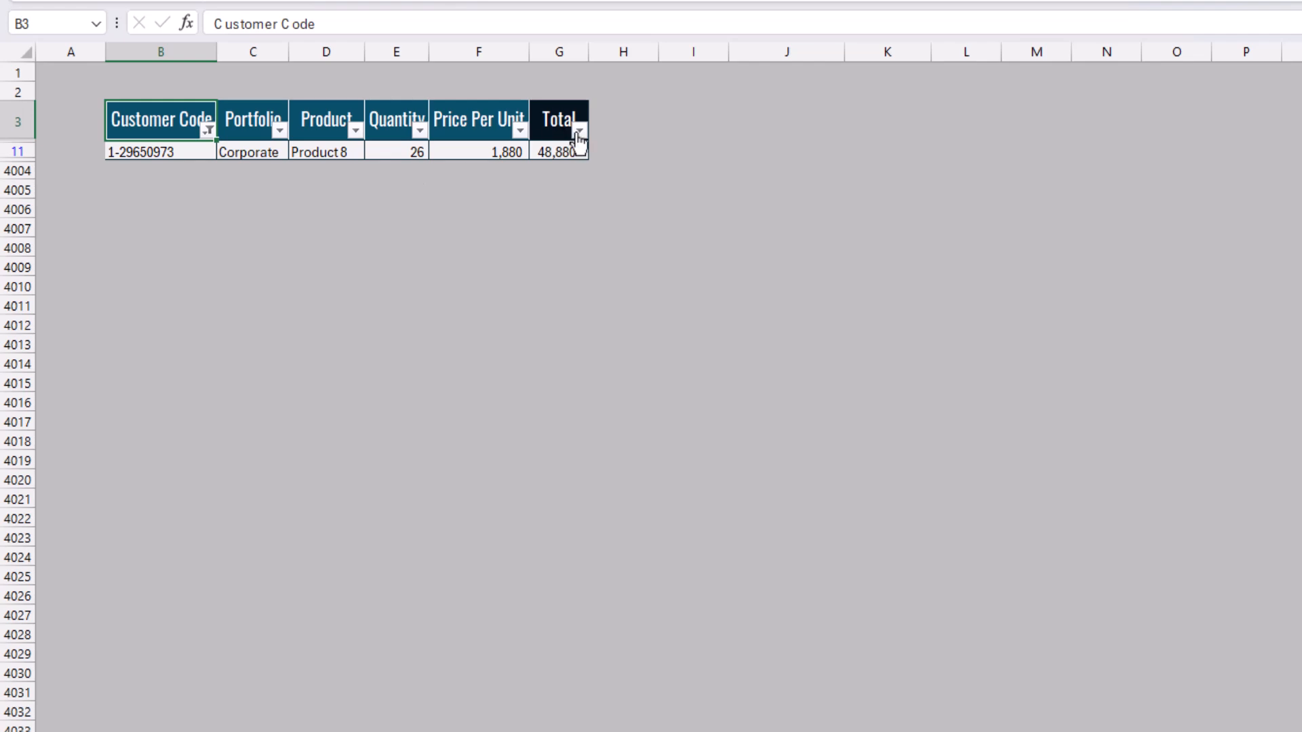
pyautogui.click(559, 150)
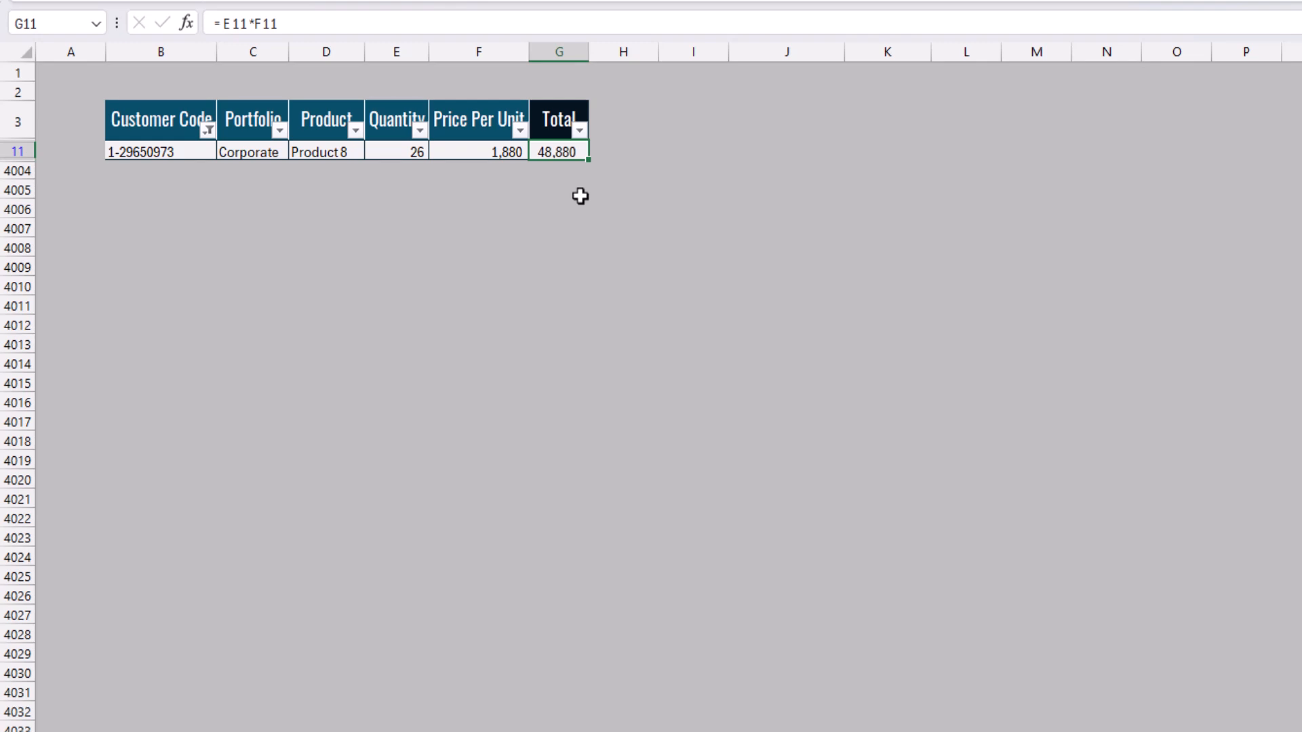
# Undo the Customer Code filter and compare the total with the SUMIF result in K7
pyautogui.hotkey('ctrl', 'z')
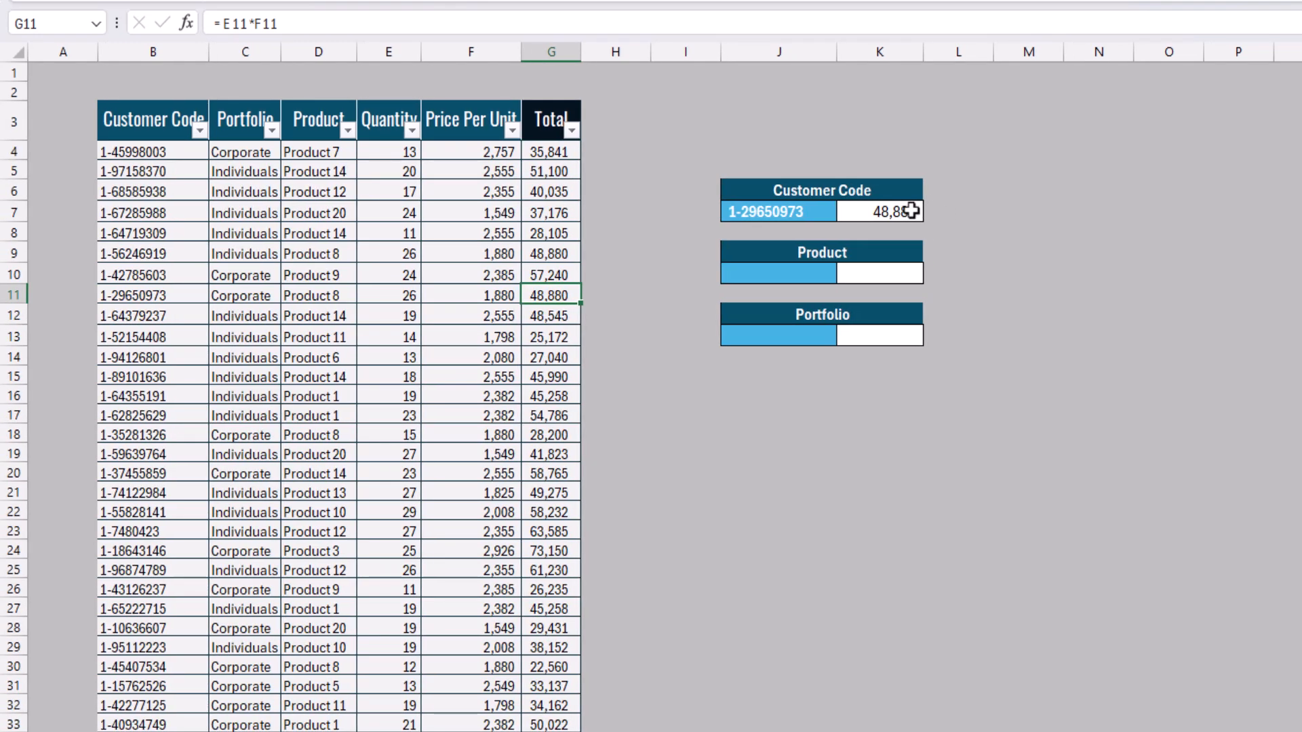
pyautogui.click(902, 213)
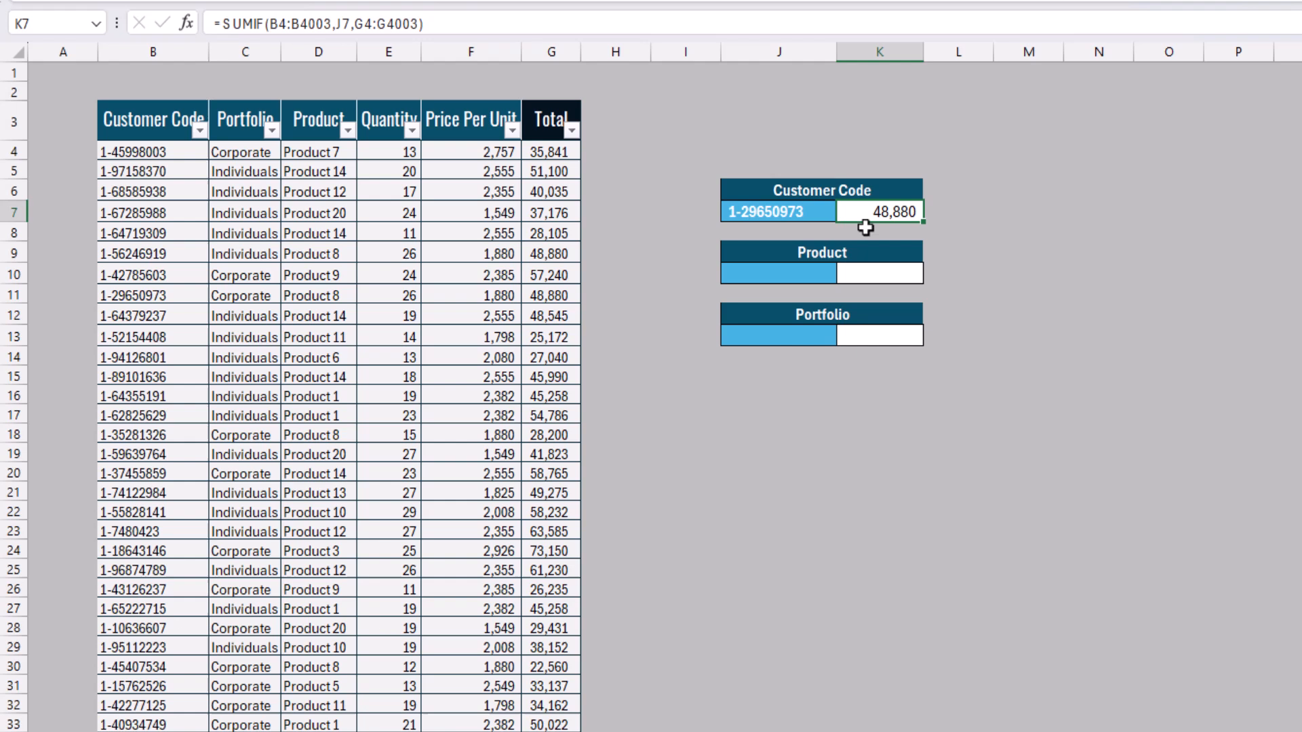
# Switch the lookup value in J7 to the customer code listed in table row 17
pyautogui.click(817, 212)
pyautogui.click(848, 217)
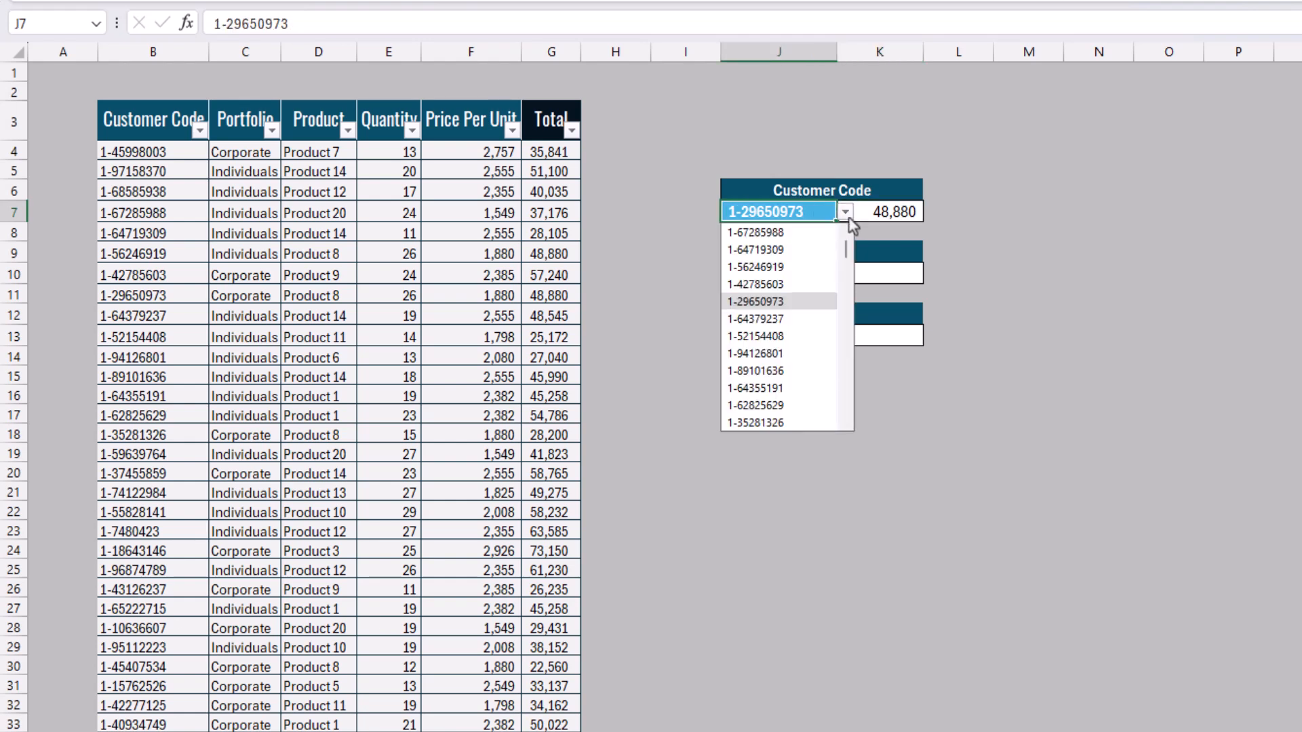
pyautogui.click(785, 406)
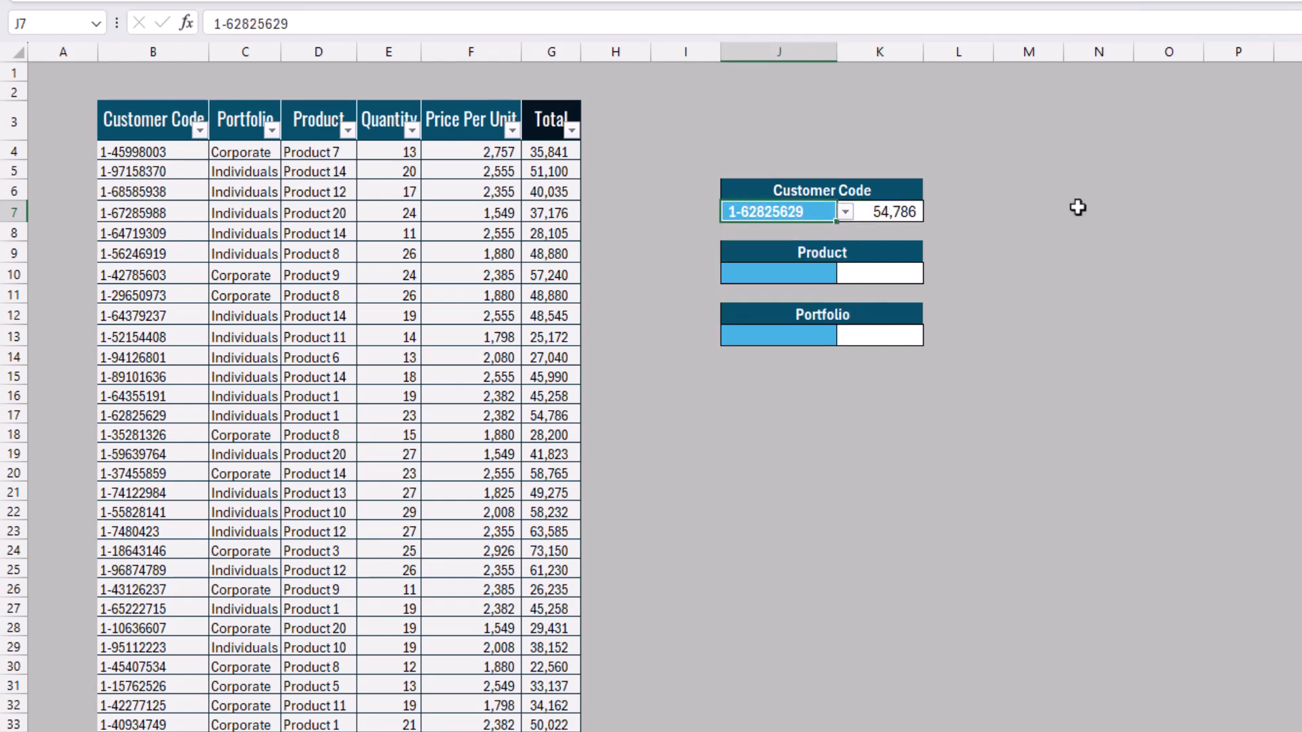
pyautogui.click(956, 219)
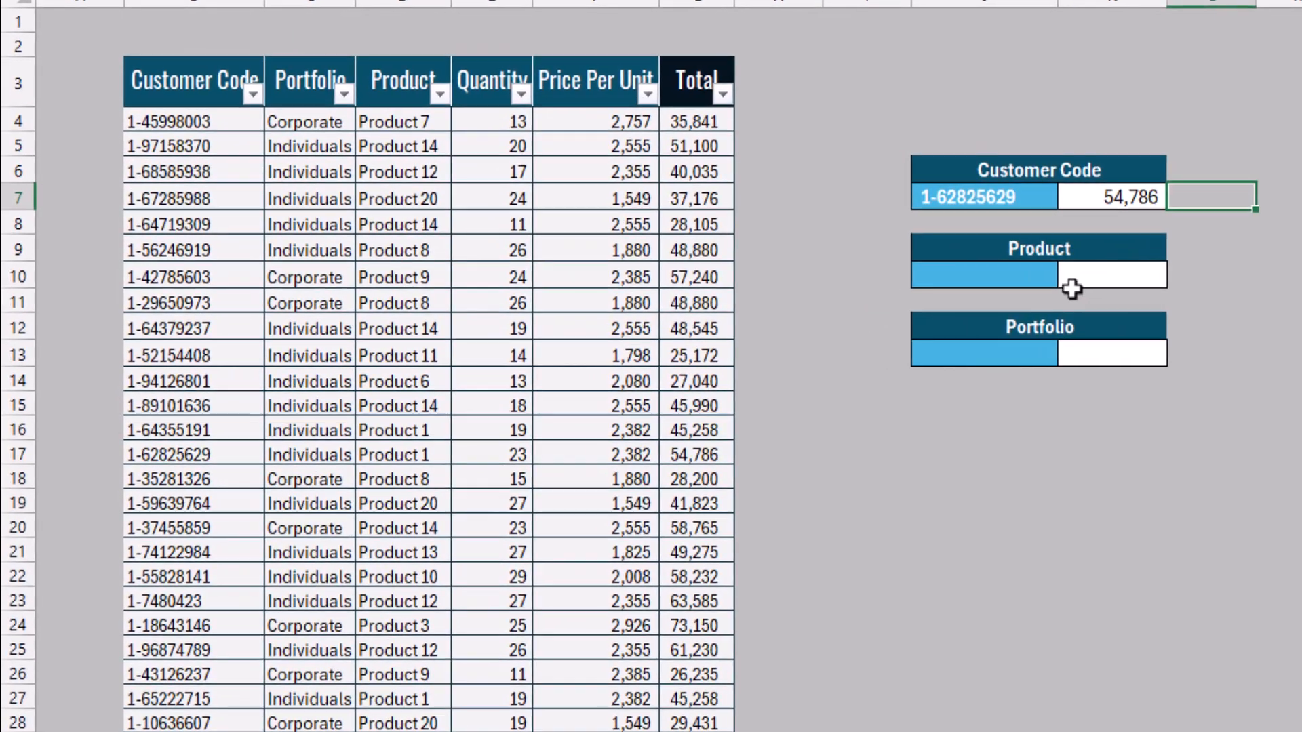
# Choose Product 11 as the lookup value in J10 under the Product heading
pyautogui.click(844, 292)
pyautogui.click(860, 293)
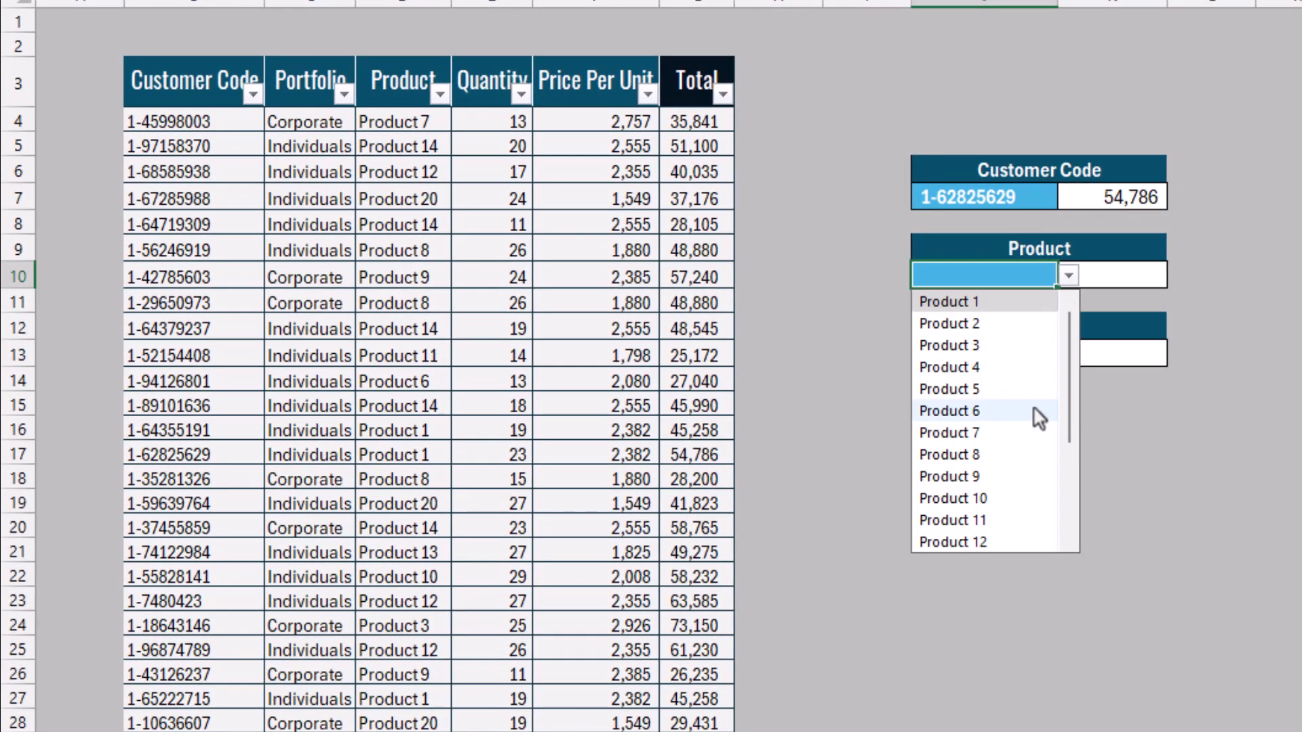
pyautogui.click(994, 520)
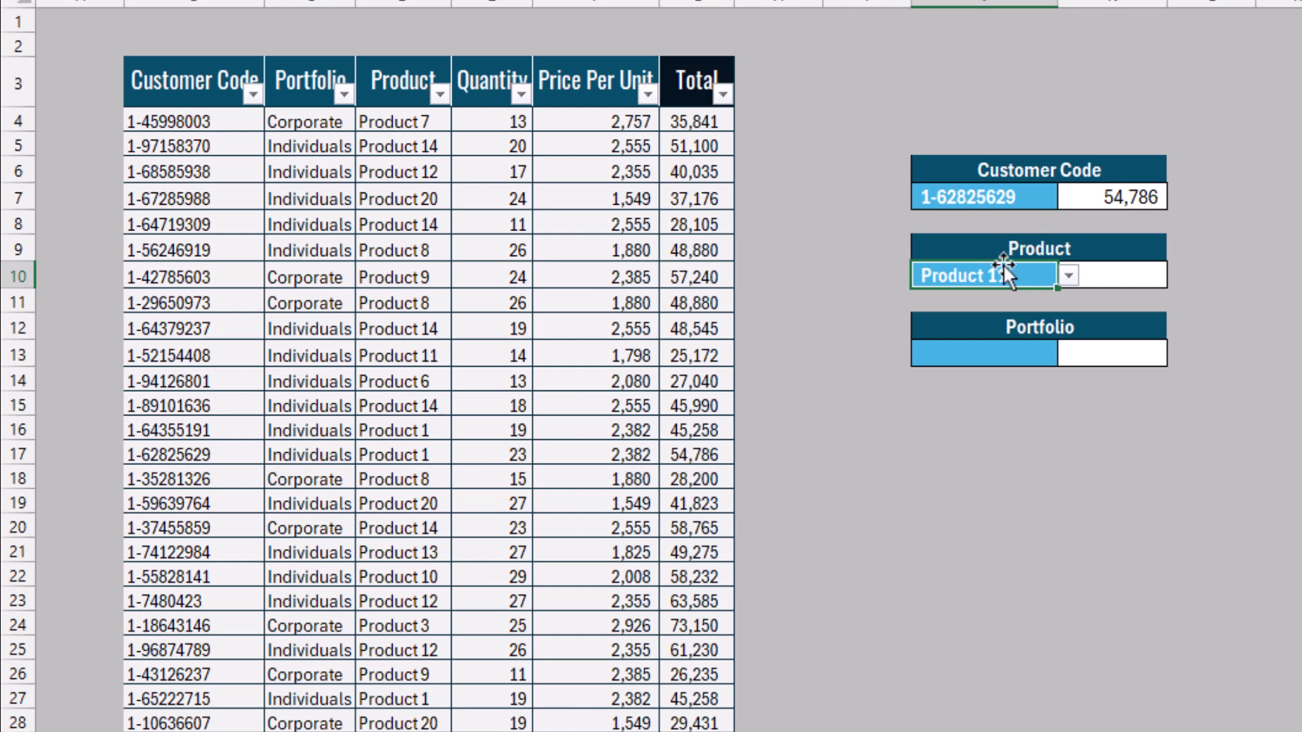
# Start a SUMIF formula in K10 with the Product column D4:D4003 as the criteria range
pyautogui.click(1142, 277)
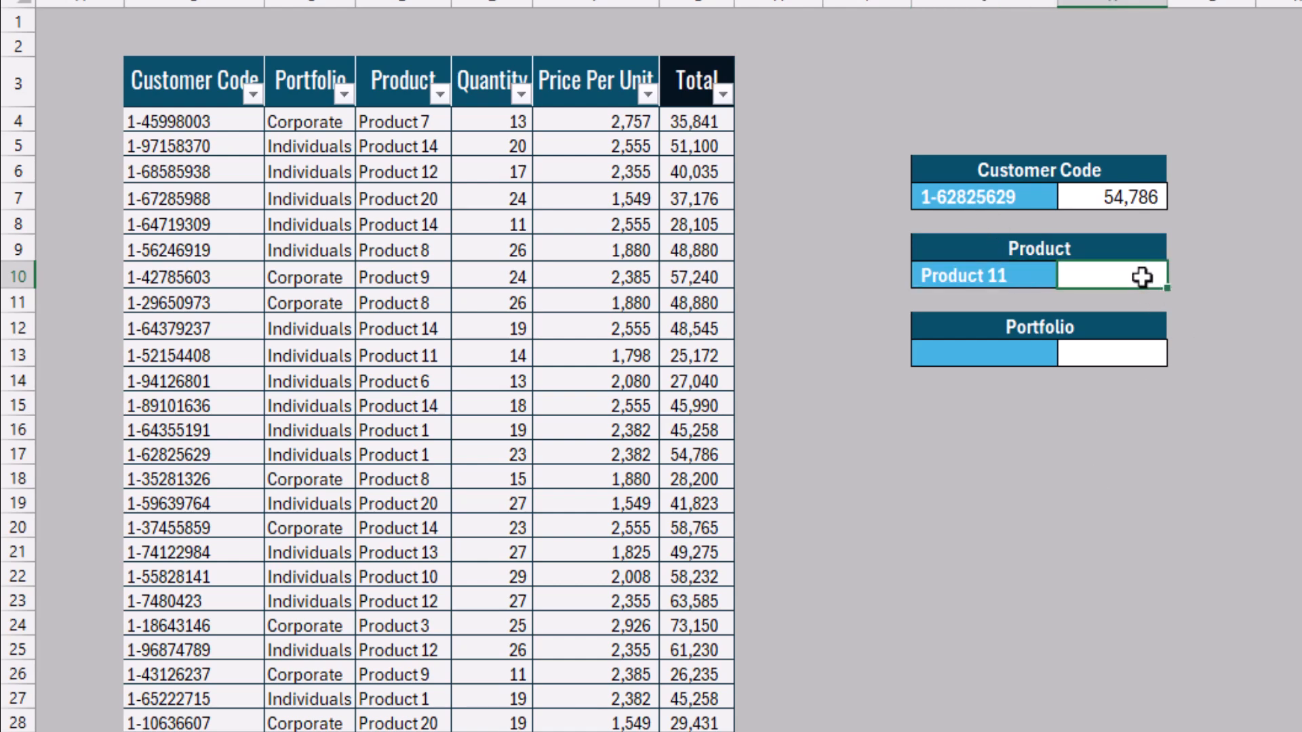
pyautogui.write('=sumif')
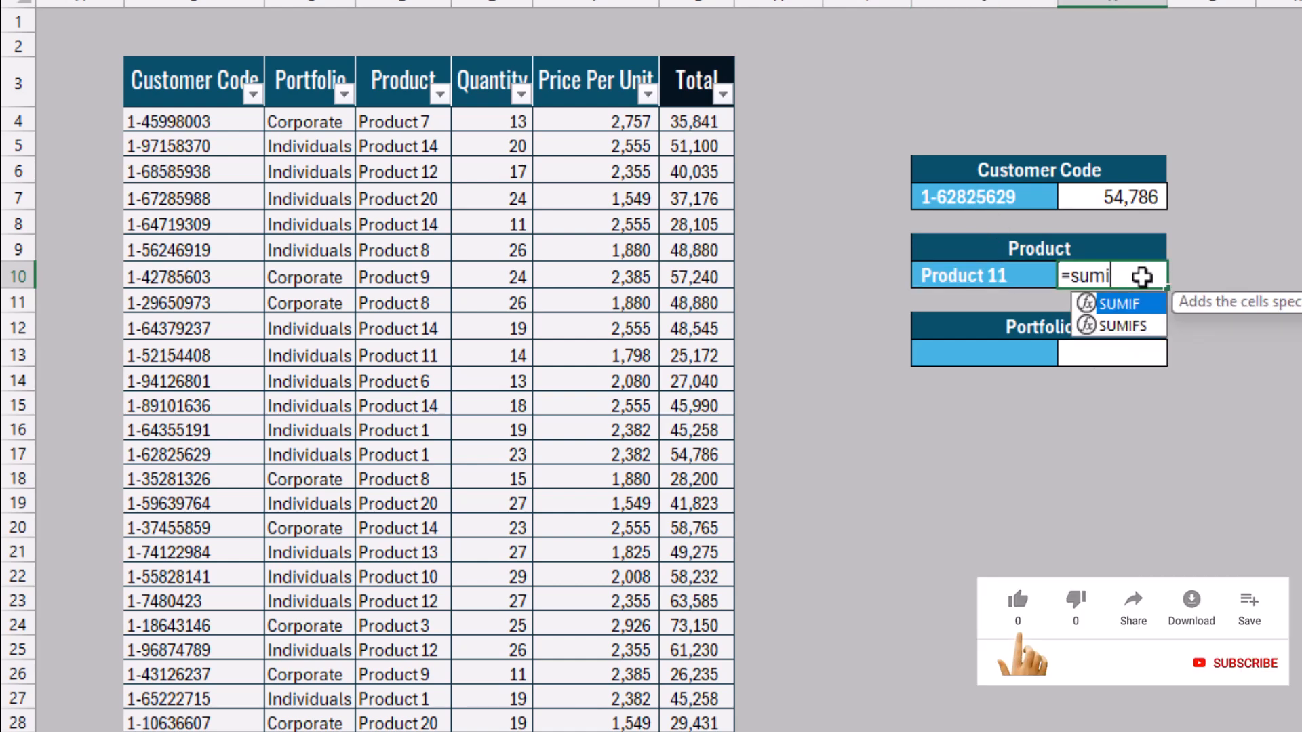
pyautogui.press('Tab')
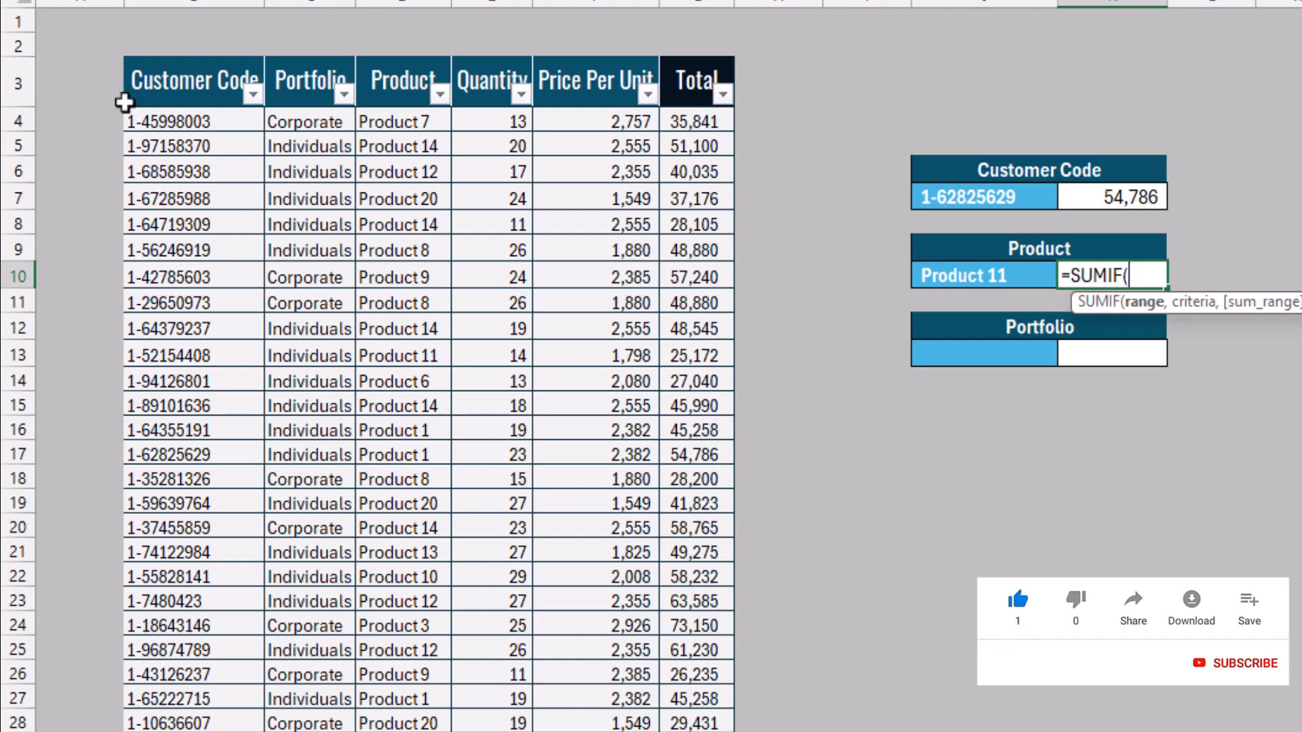
pyautogui.click(377, 123)
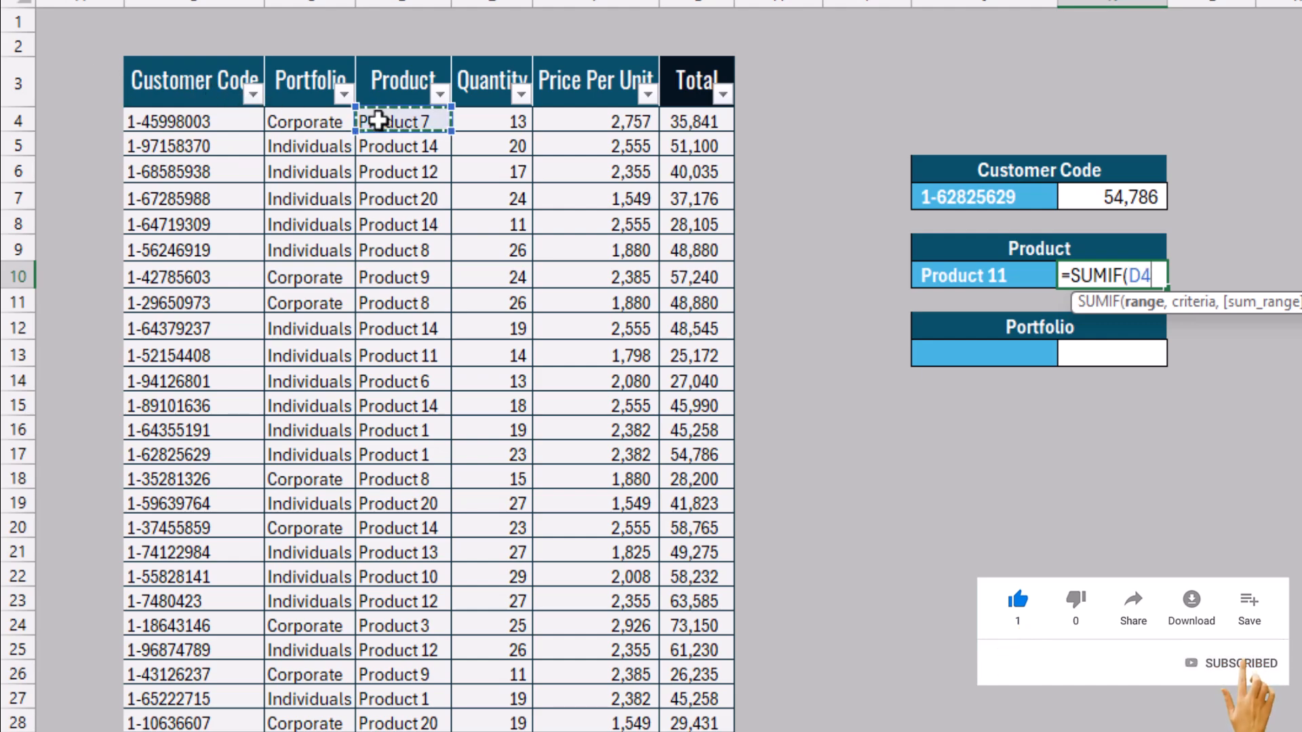
pyautogui.hotkey('ctrl', 'shift', 'Down')
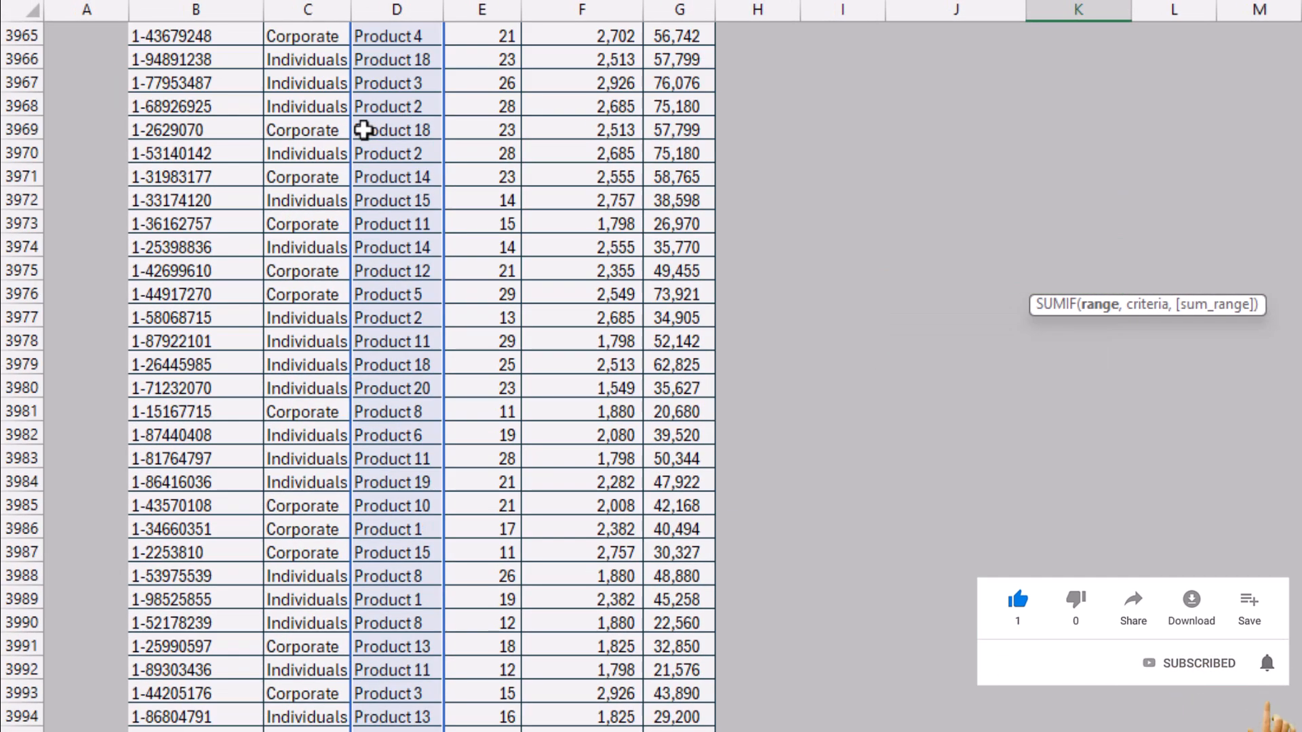
pyautogui.write(',')
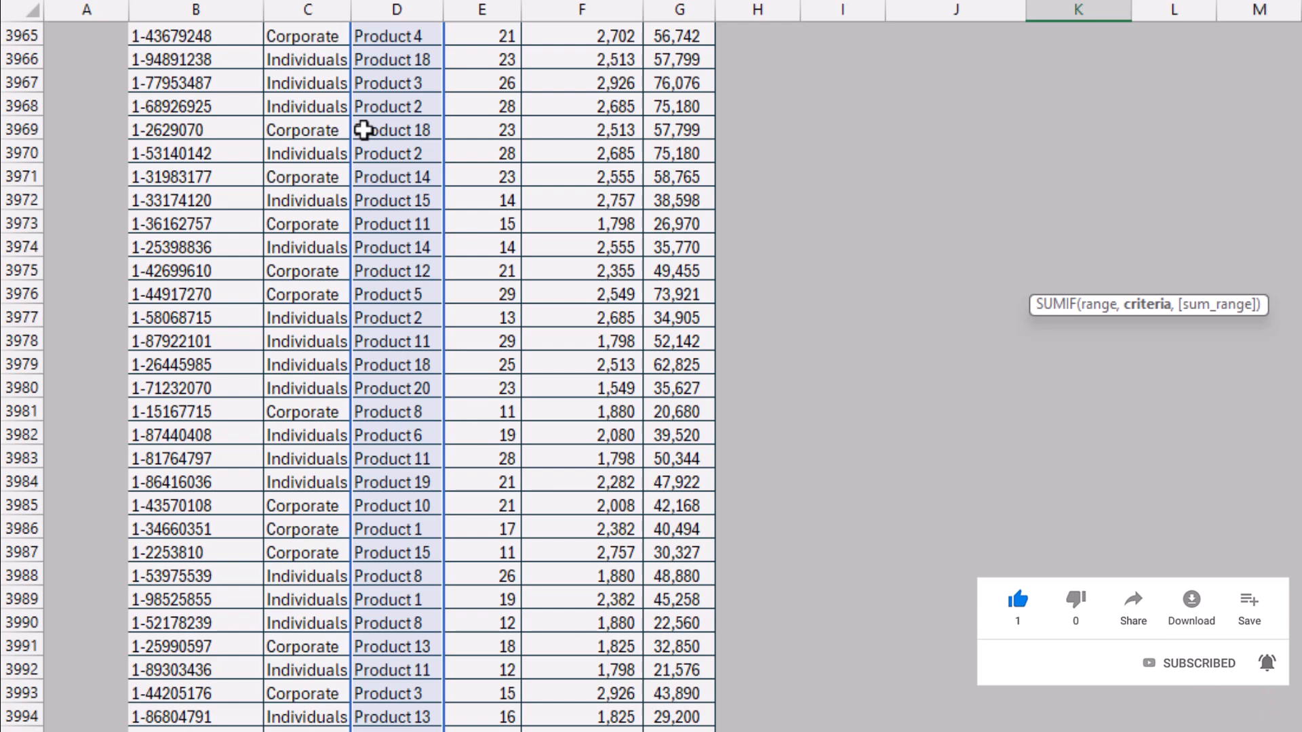
# Complete the K10 SUMIF with J10 as the criterion and the Total column G4:G4003 as the sum range
pyautogui.press('Left')
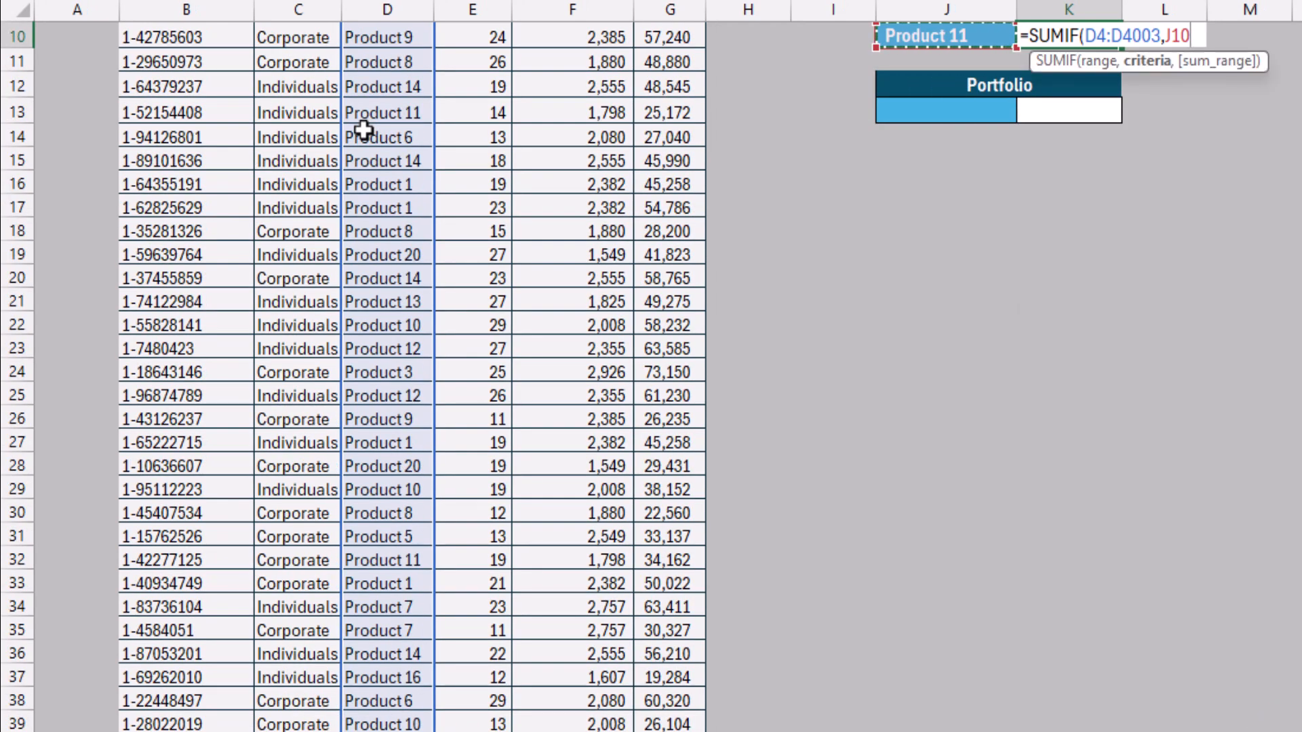
pyautogui.write(',')
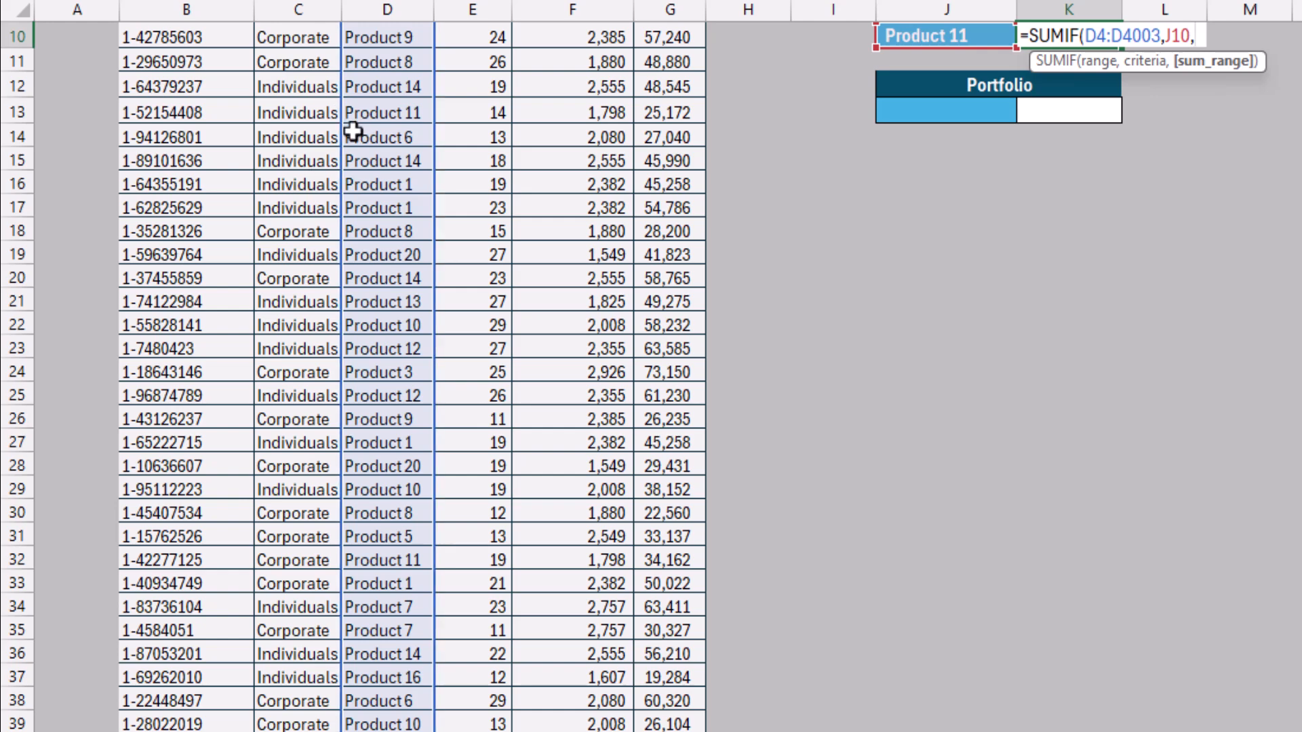
pyautogui.click(682, 137)
pyautogui.hotkey('ctrl', 'Up')
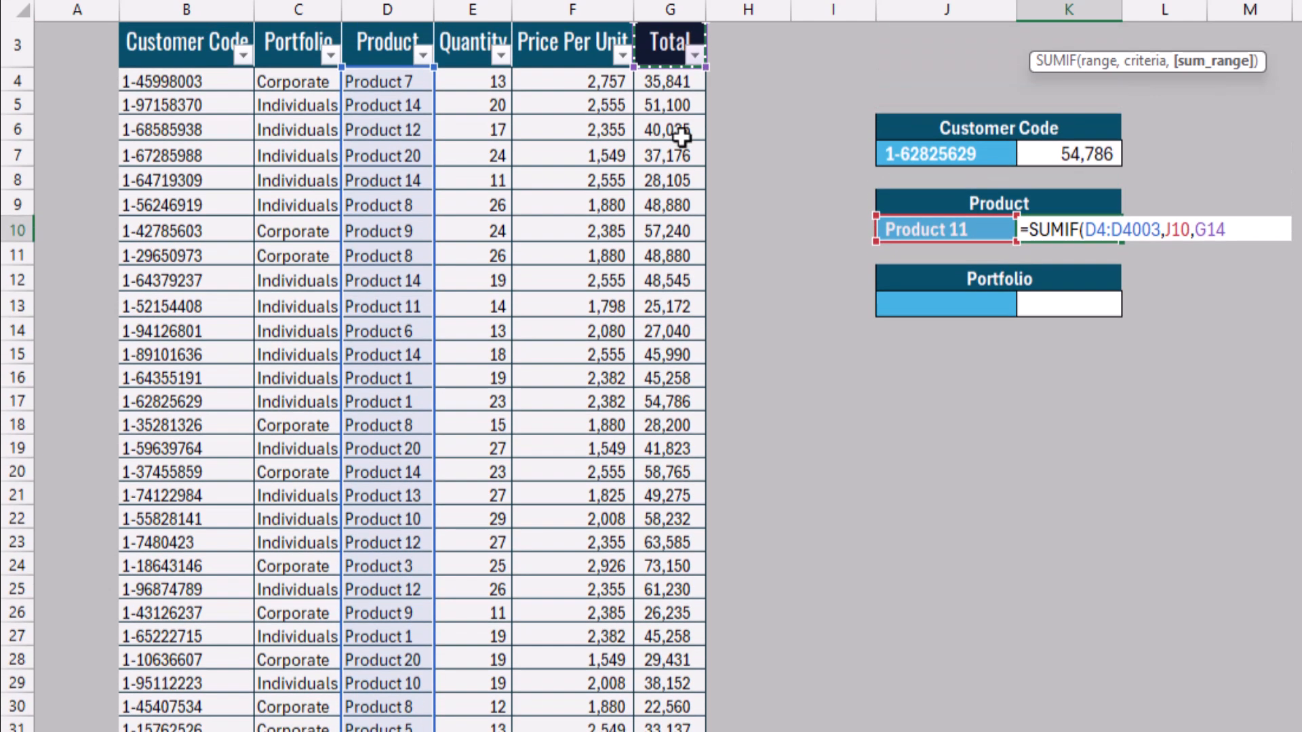
pyautogui.press('Down')
pyautogui.hotkey('ctrl', 'shift', 'Down')
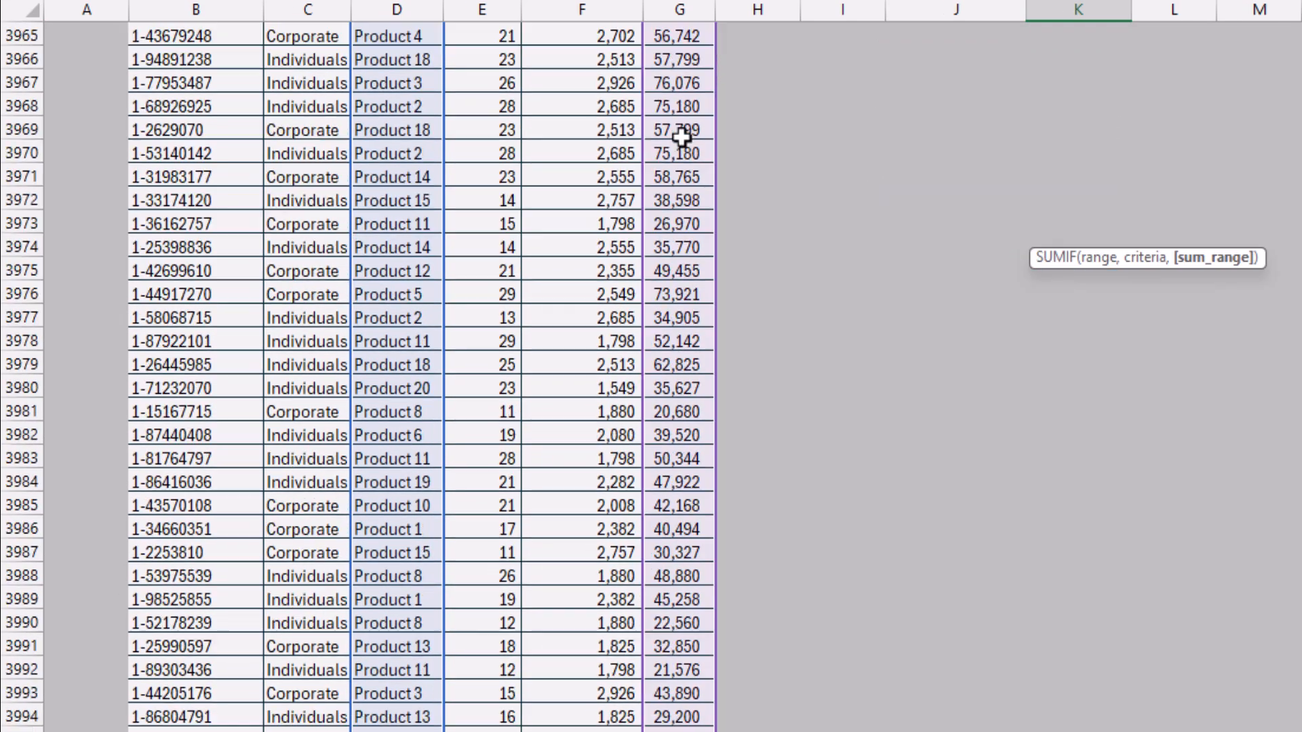
pyautogui.press('Return')
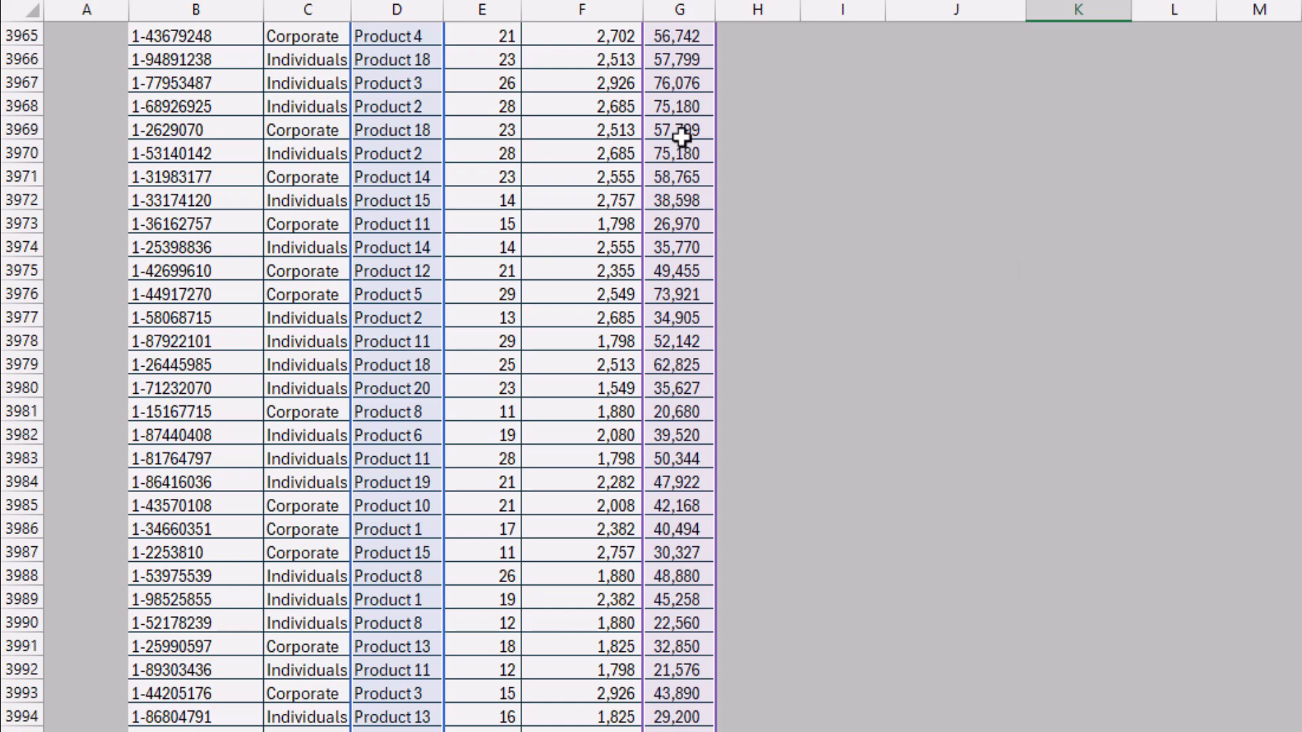
pyautogui.scroll(1, 682, 137)
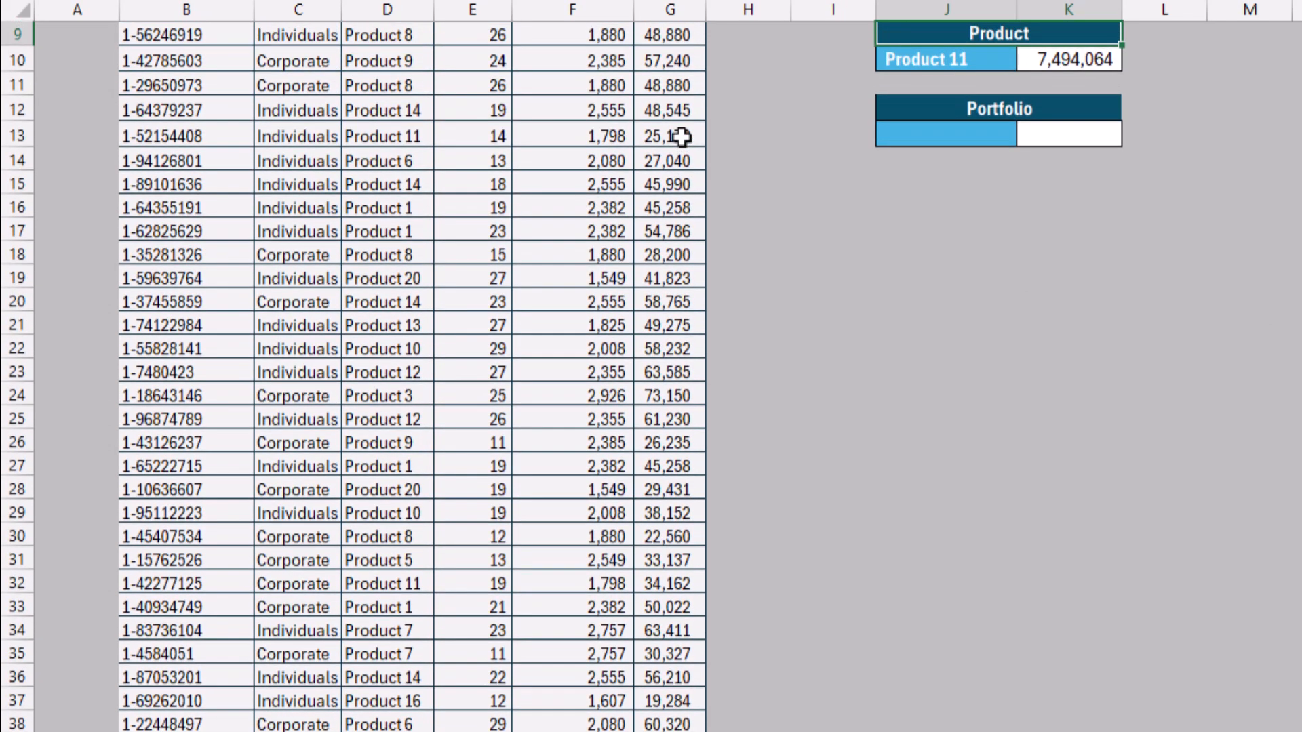
pyautogui.press('Up')
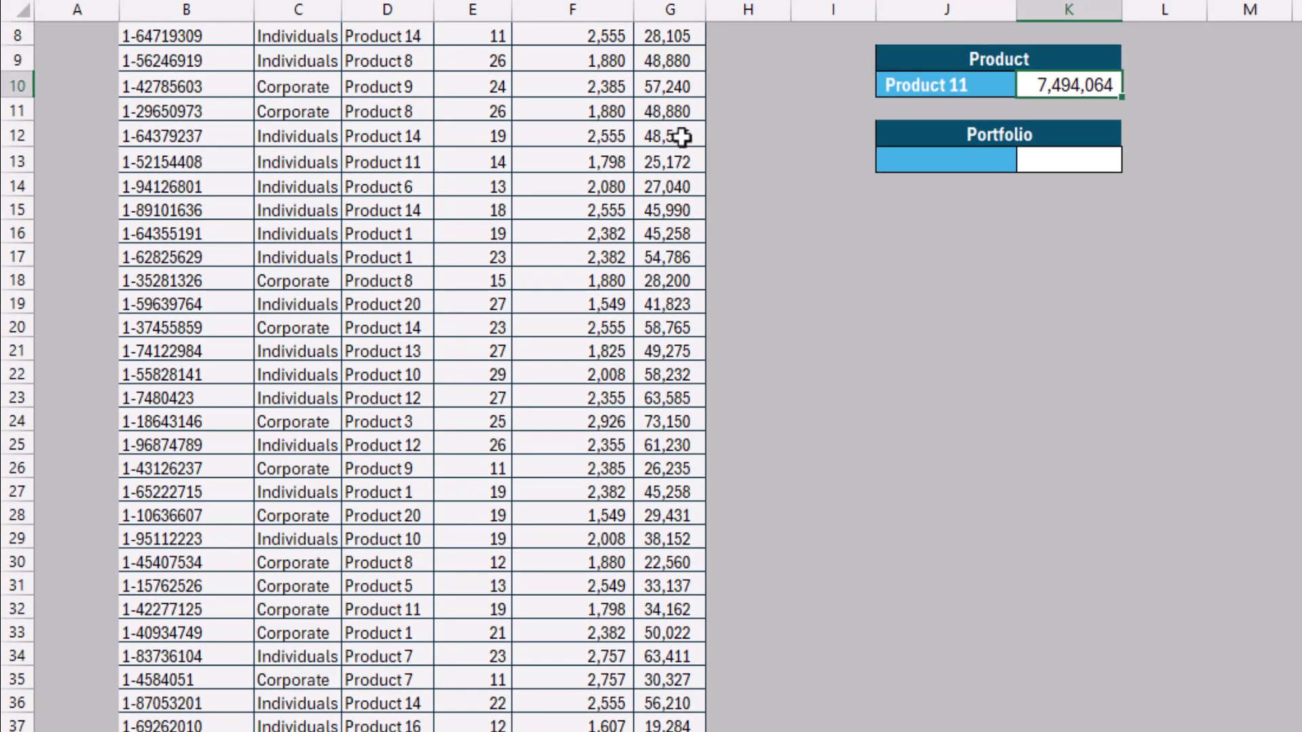
# Filter the table's Product column to show only Product 11
pyautogui.hotkey('ctrl', 'Left')
pyautogui.hotkey('ctrl', 'Left')
pyautogui.hotkey('ctrl', 'Left')
pyautogui.hotkey('ctrl', 'Up')
pyautogui.press('Right')
pyautogui.press('Right')
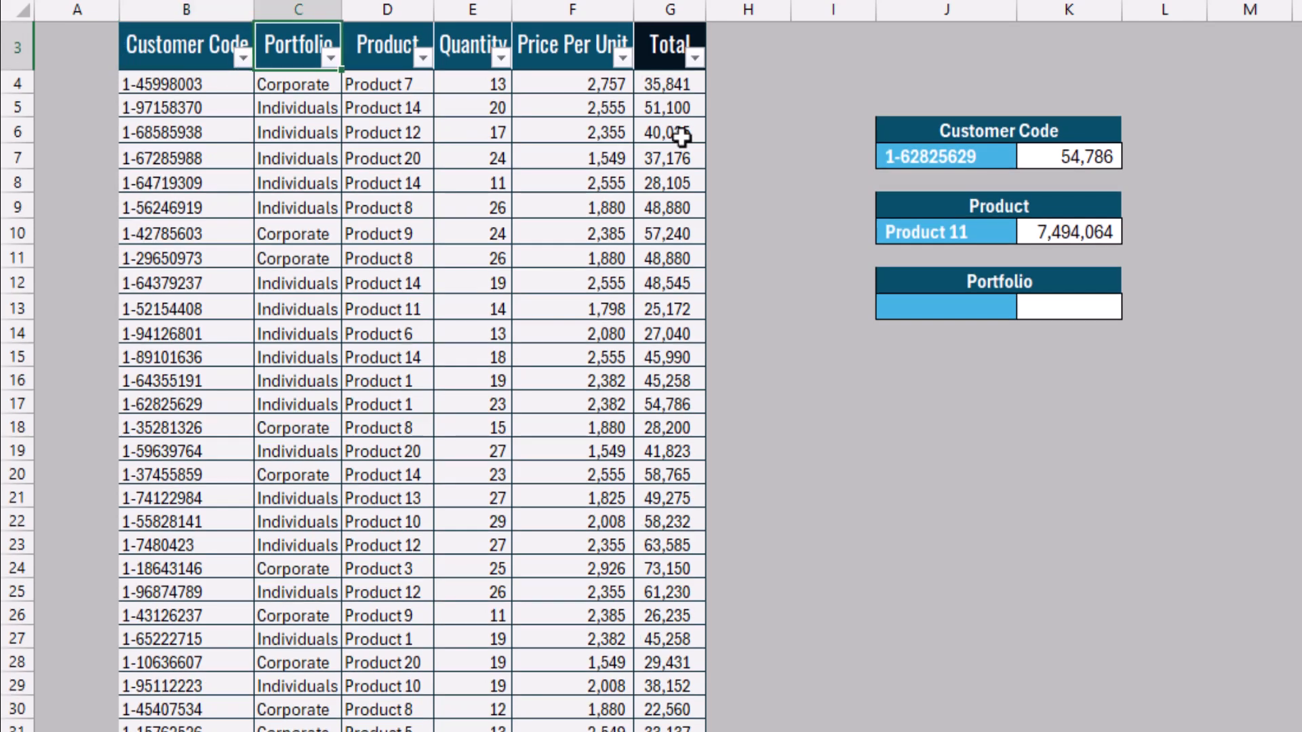
pyautogui.hotkey('alt', 'Down')
pyautogui.press('Tab')
pyautogui.press('space')
pyautogui.press('Down')
pyautogui.press('Down')
pyautogui.press('Down')
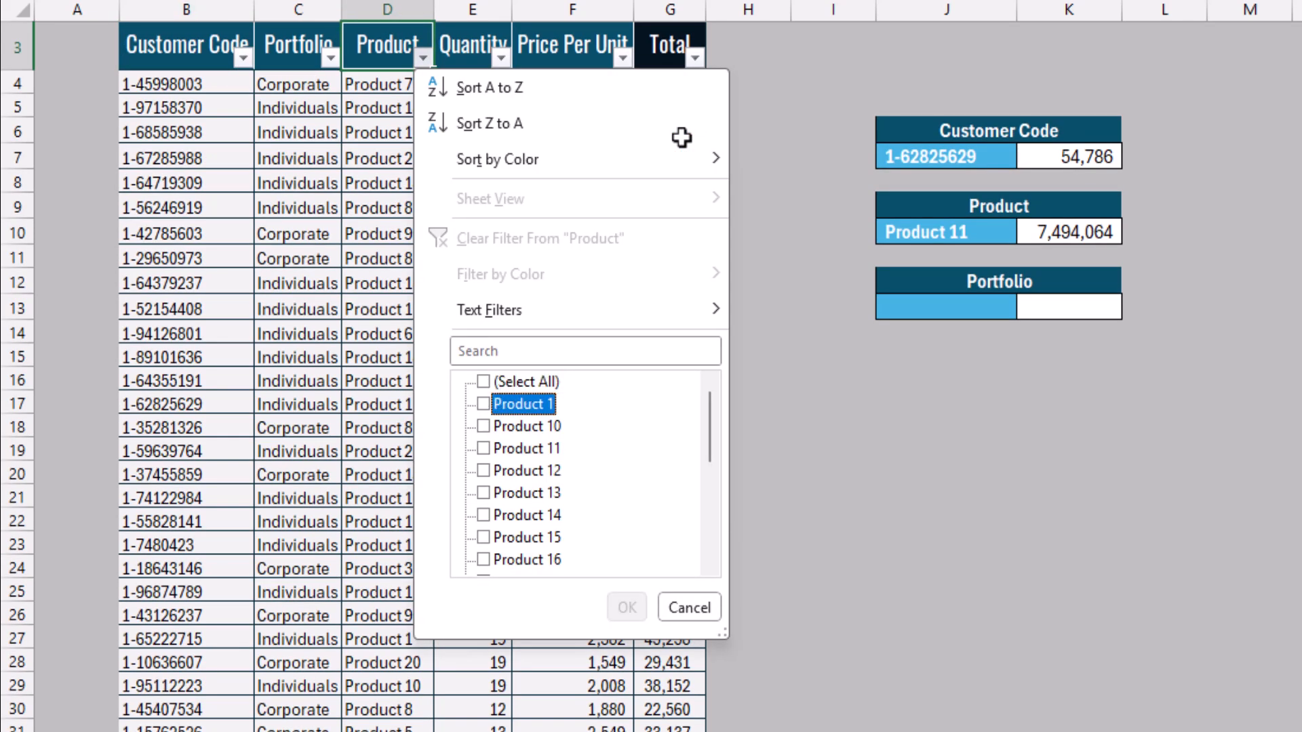
pyautogui.press('space')
pyautogui.press('Return')
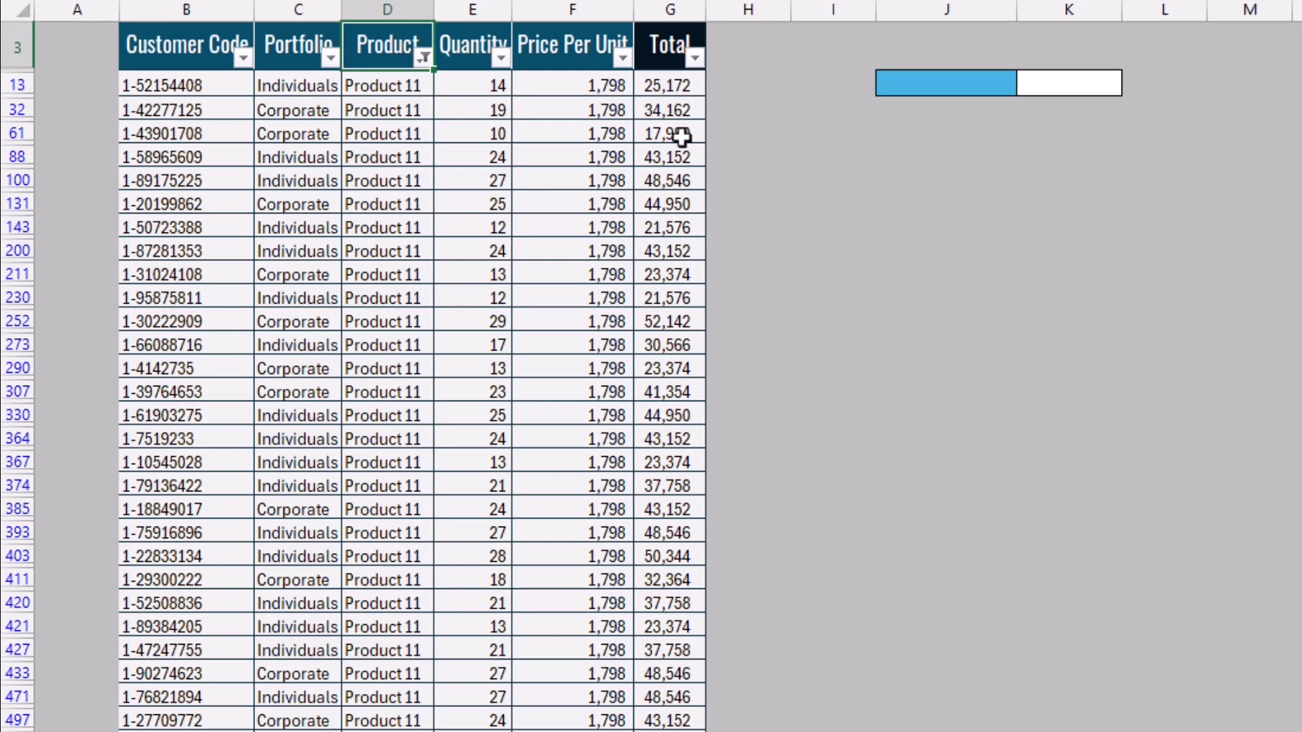
# Select all filtered Total values for Product 11 and compare their sum with the result in K10
pyautogui.press('Right')
pyautogui.press('Right')
pyautogui.press('Down')
pyautogui.press('Right')
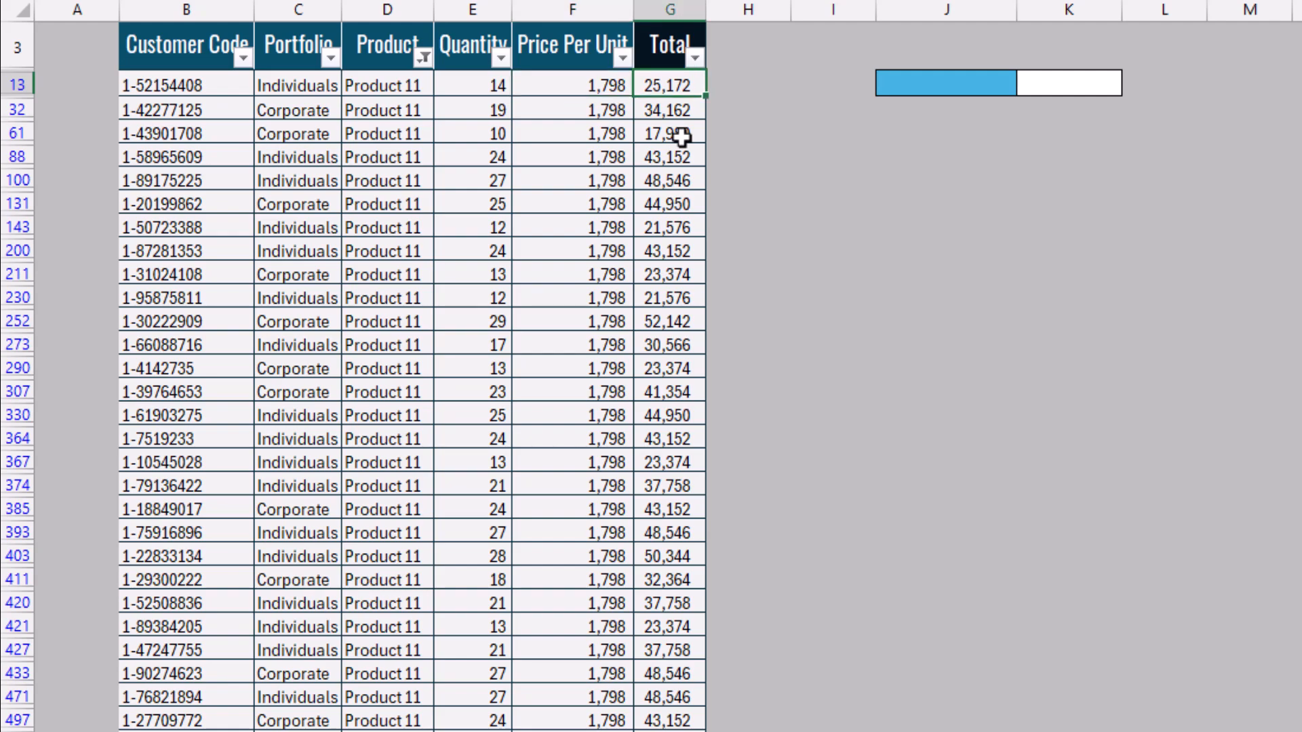
pyautogui.hotkey('ctrl', 'shift', 'Down')
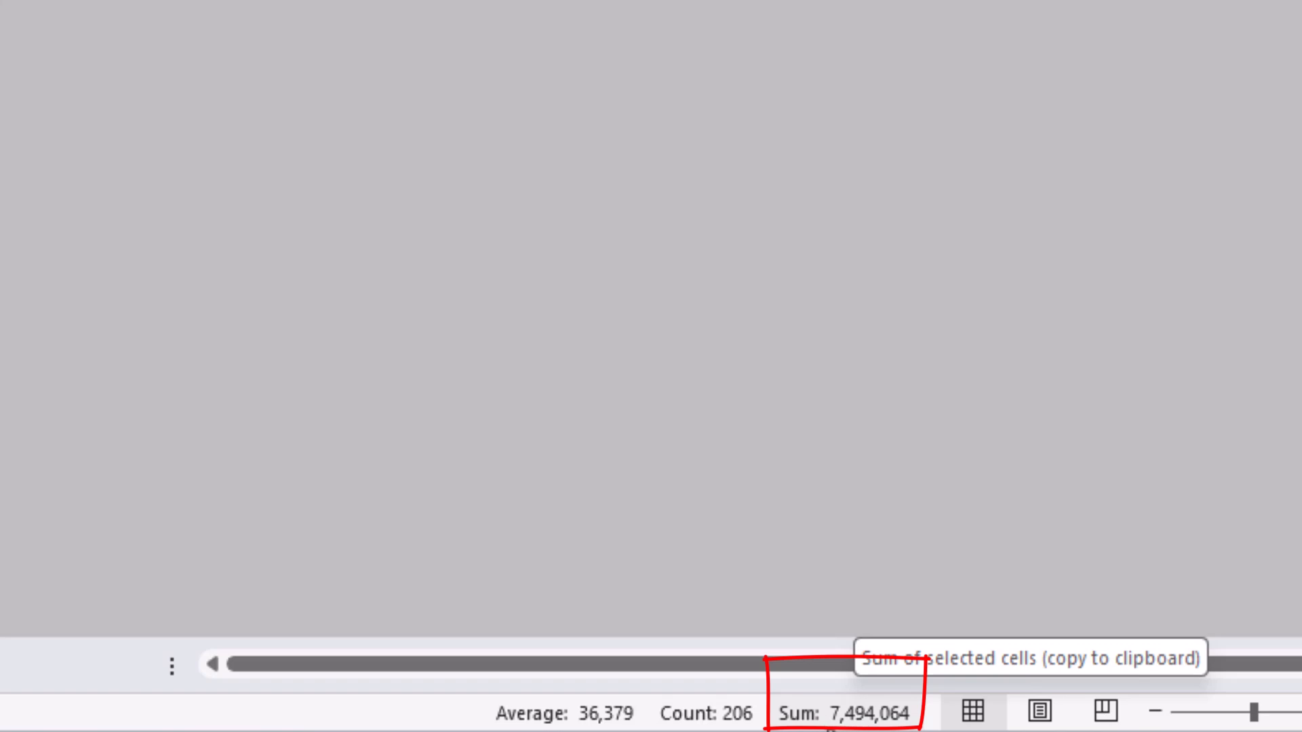
# Choose Corporate as the lookup value in J13 under the Portfolio heading
pyautogui.click(681, 434)
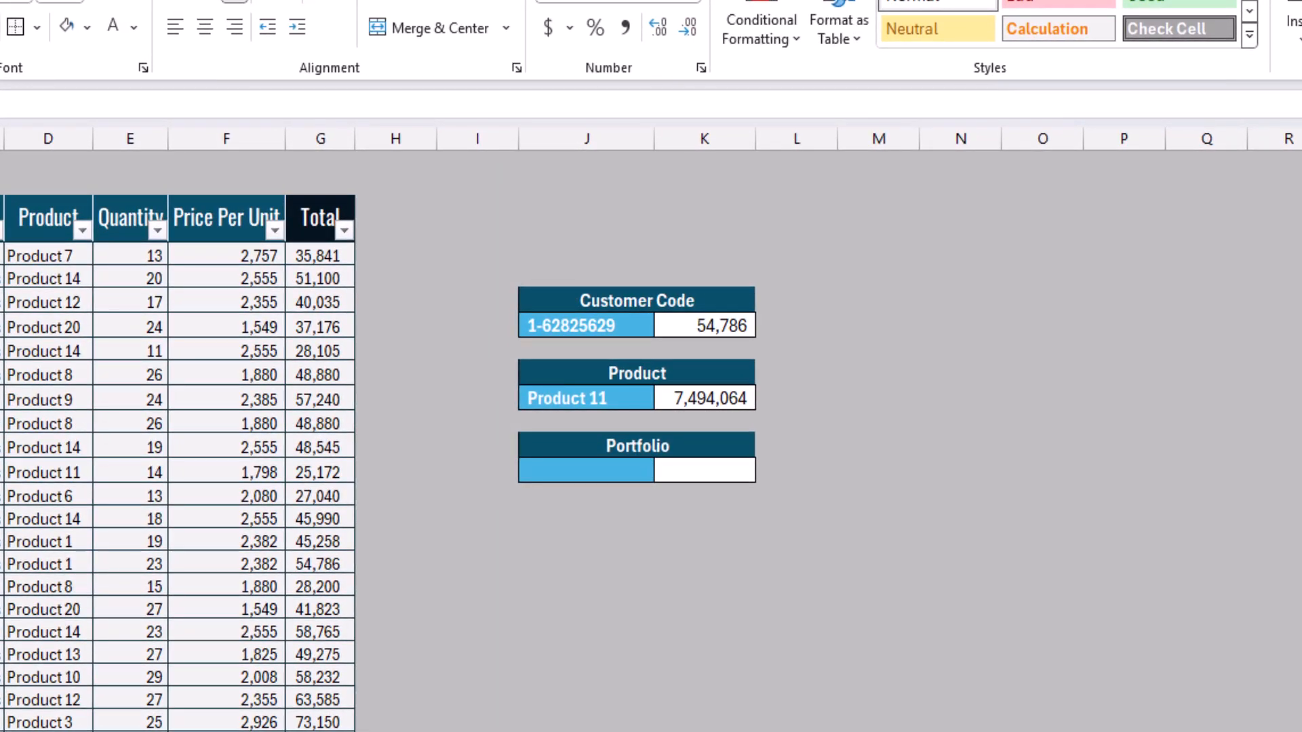
pyautogui.press('Left')
pyautogui.press('Down')
pyautogui.press('Left')
pyautogui.press('Down')
pyautogui.press('Left')
pyautogui.press('Down')
pyautogui.press('Left')
pyautogui.press('Down')
pyautogui.press('Left')
pyautogui.press('Down')
pyautogui.press('Left')
pyautogui.press('Down')
pyautogui.press('Left')
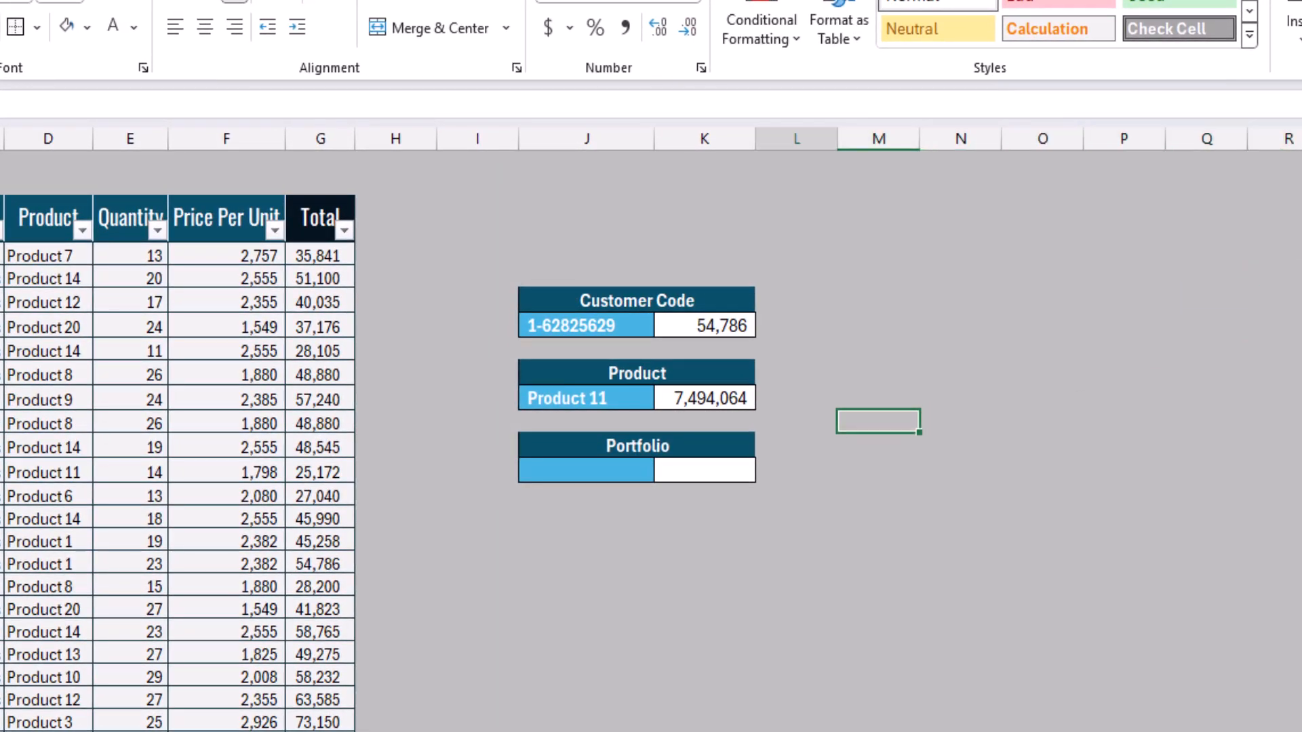
pyautogui.press('Down')
pyautogui.press('Down')
pyautogui.press('Left')
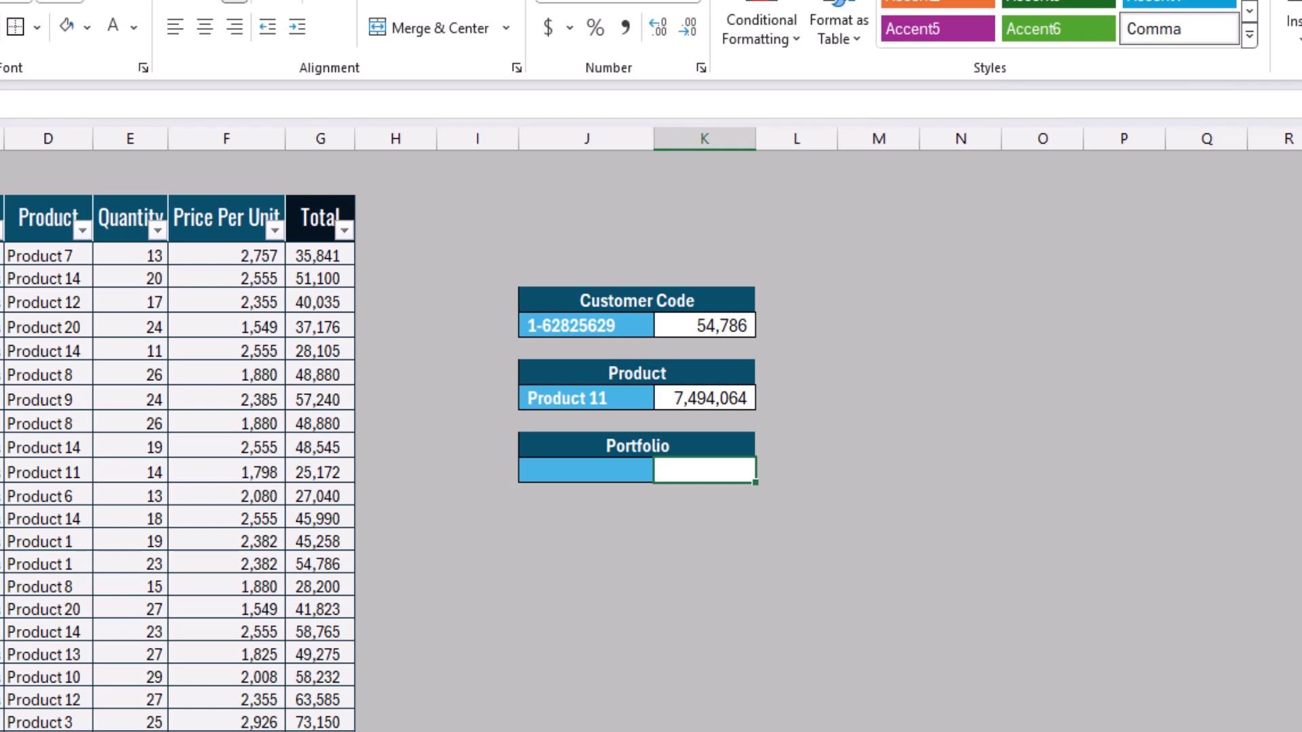
pyautogui.press('Left')
pyautogui.hotkey('alt', 'Down')
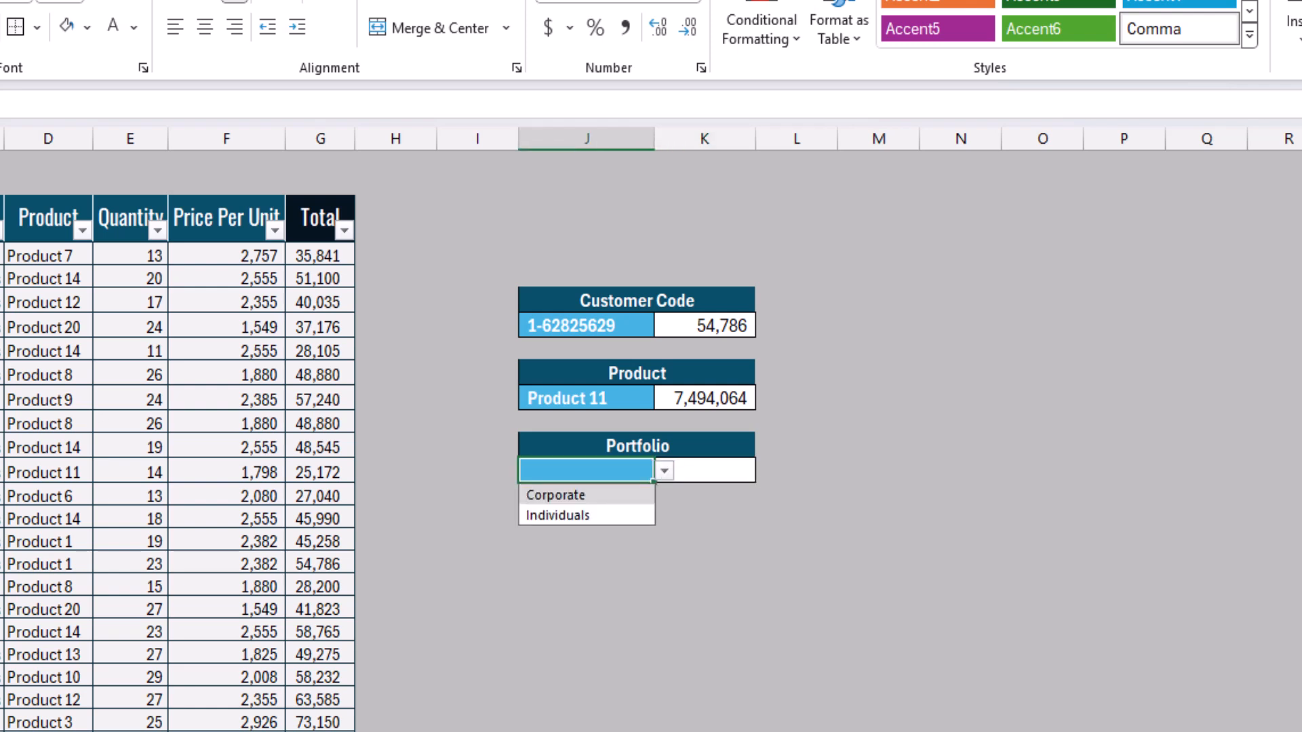
pyautogui.press('Down')
pyautogui.press('Up')
pyautogui.press('Return')
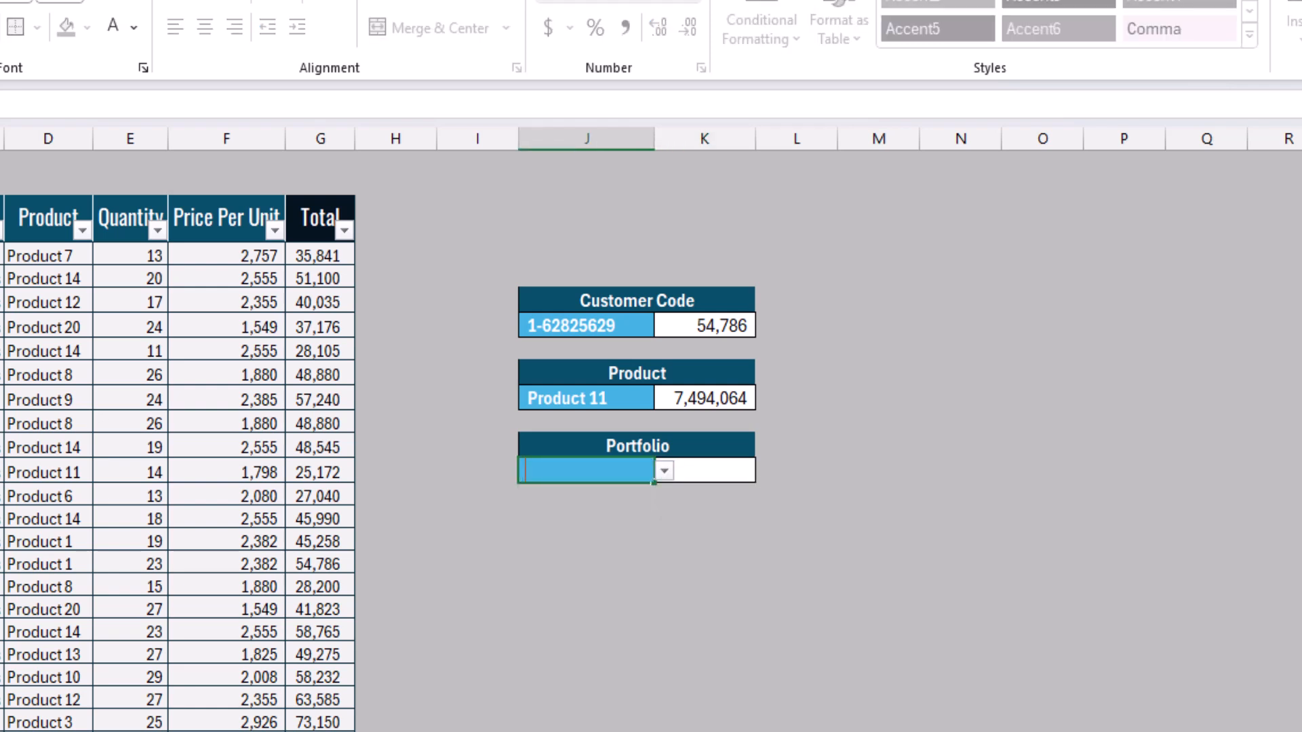
# Start a SUMIF formula in K13 with the Portfolio column C4:C4003 as the criteria range
pyautogui.press('Right')
pyautogui.write('=')
pyautogui.scroll(-1, 706, 535)
pyautogui.write('sumif')
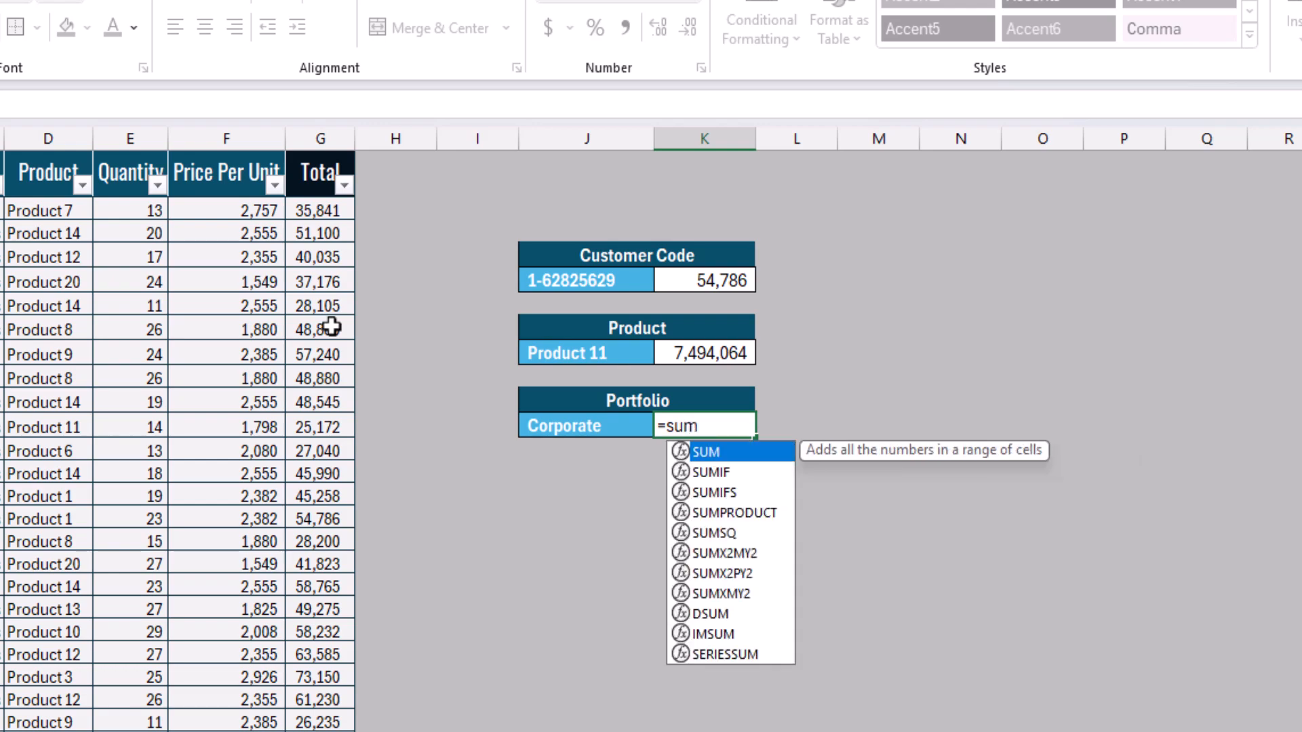
pyautogui.press('Tab')
pyautogui.hotkey('ctrl', 'Left')
pyautogui.hotkey('ctrl', 'Left')
pyautogui.hotkey('ctrl', 'Left')
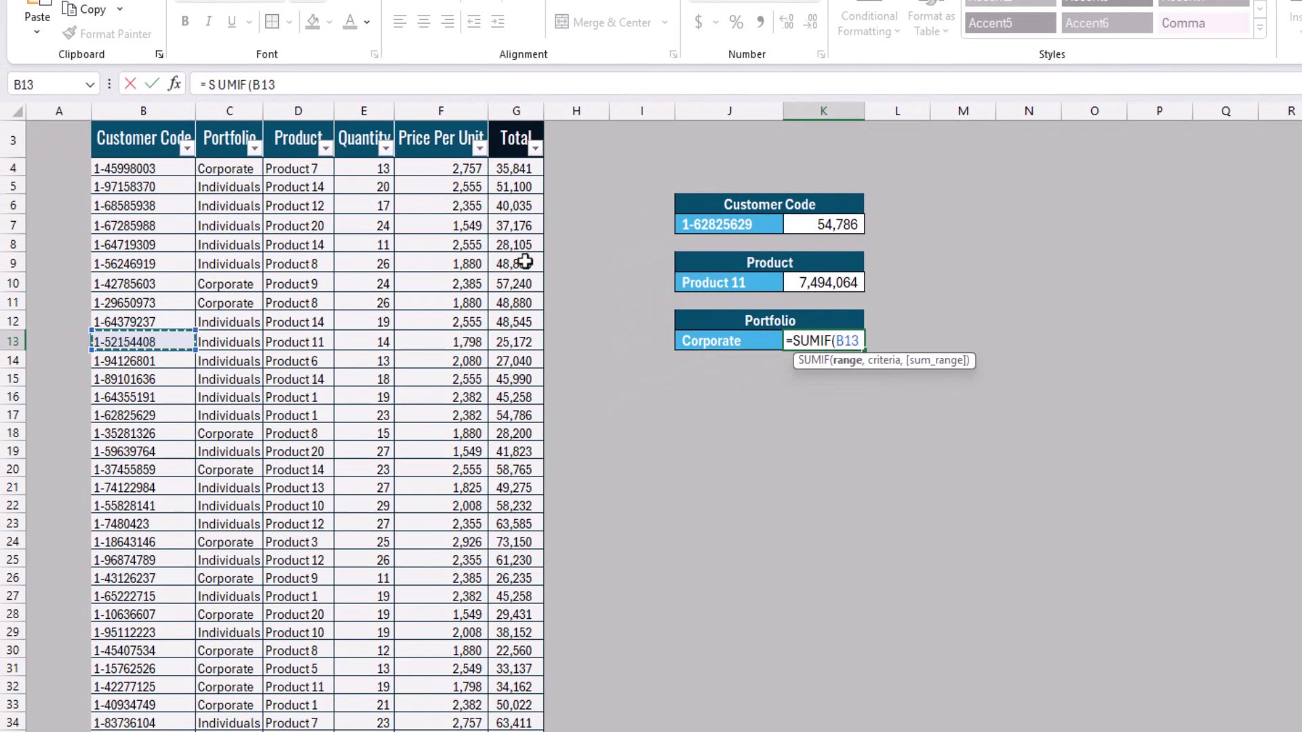
pyautogui.hotkey('ctrl', 'Up')
pyautogui.press('Right')
pyautogui.press('Right')
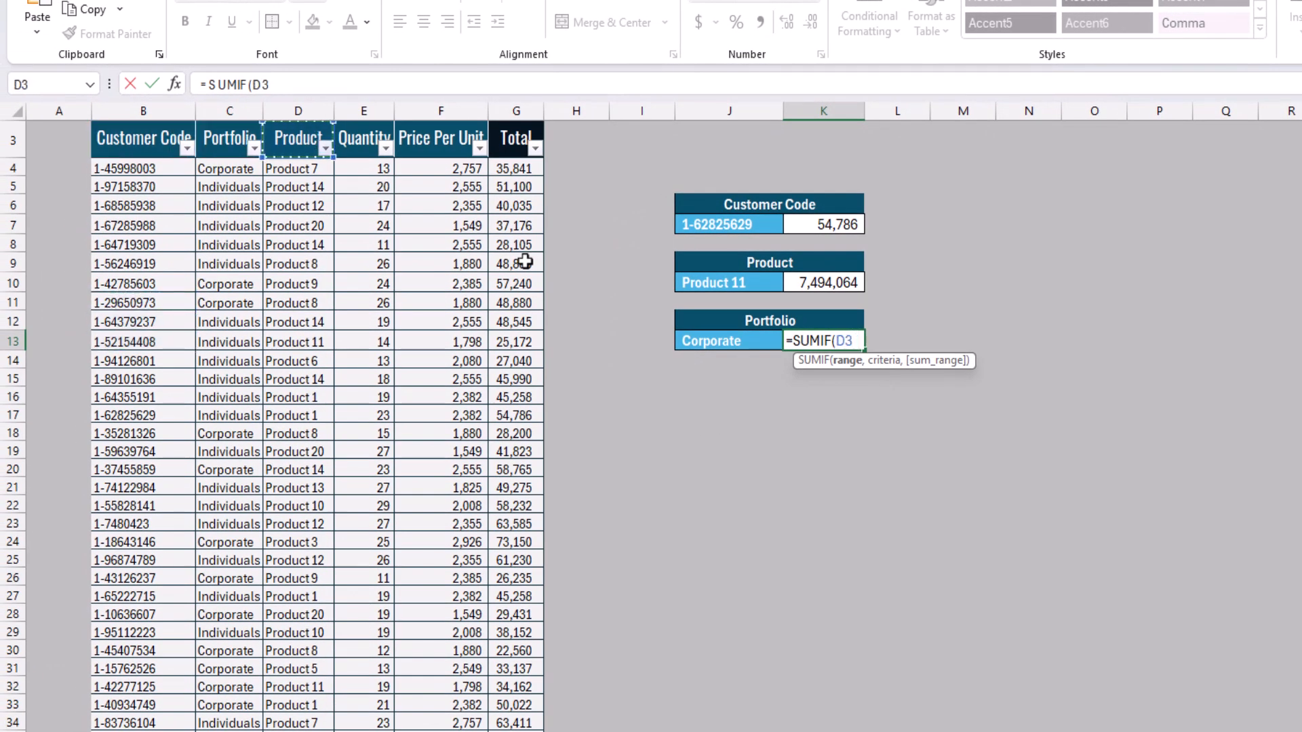
pyautogui.press('Down')
pyautogui.press('Left')
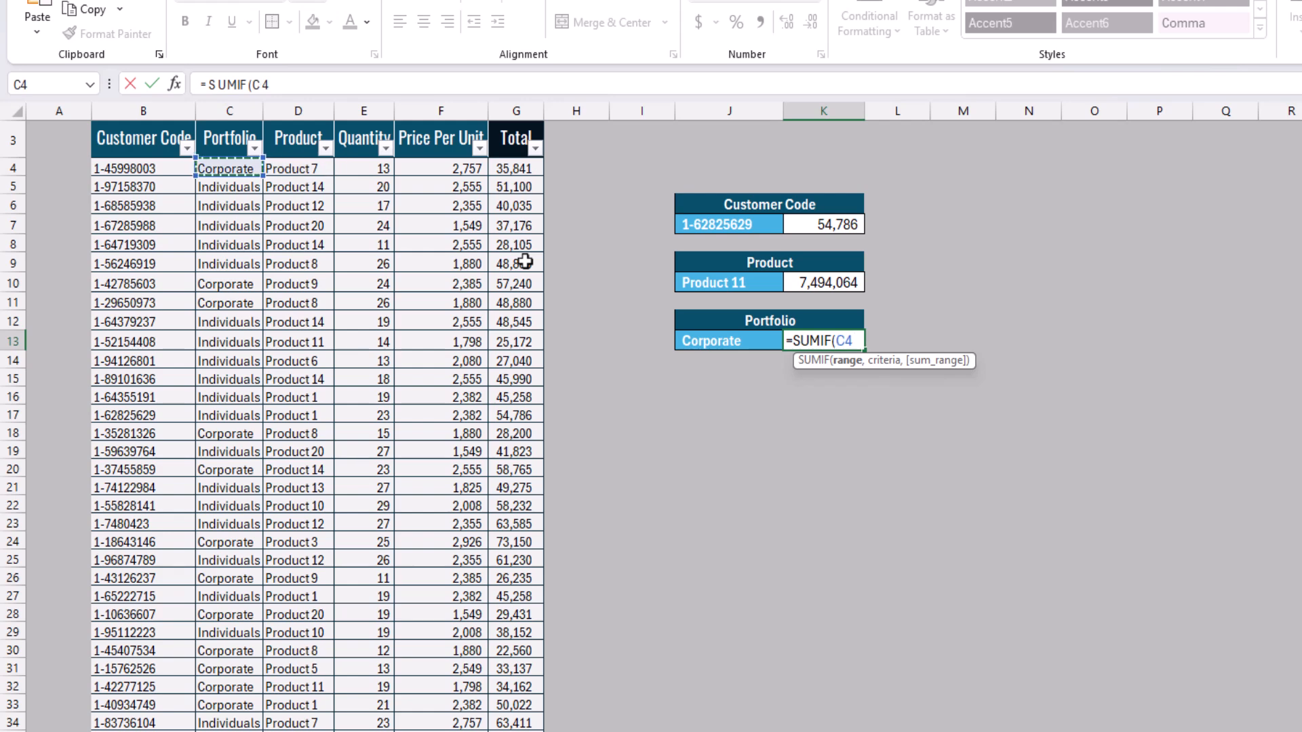
pyautogui.hotkey('ctrl', 'shift', 'Down')
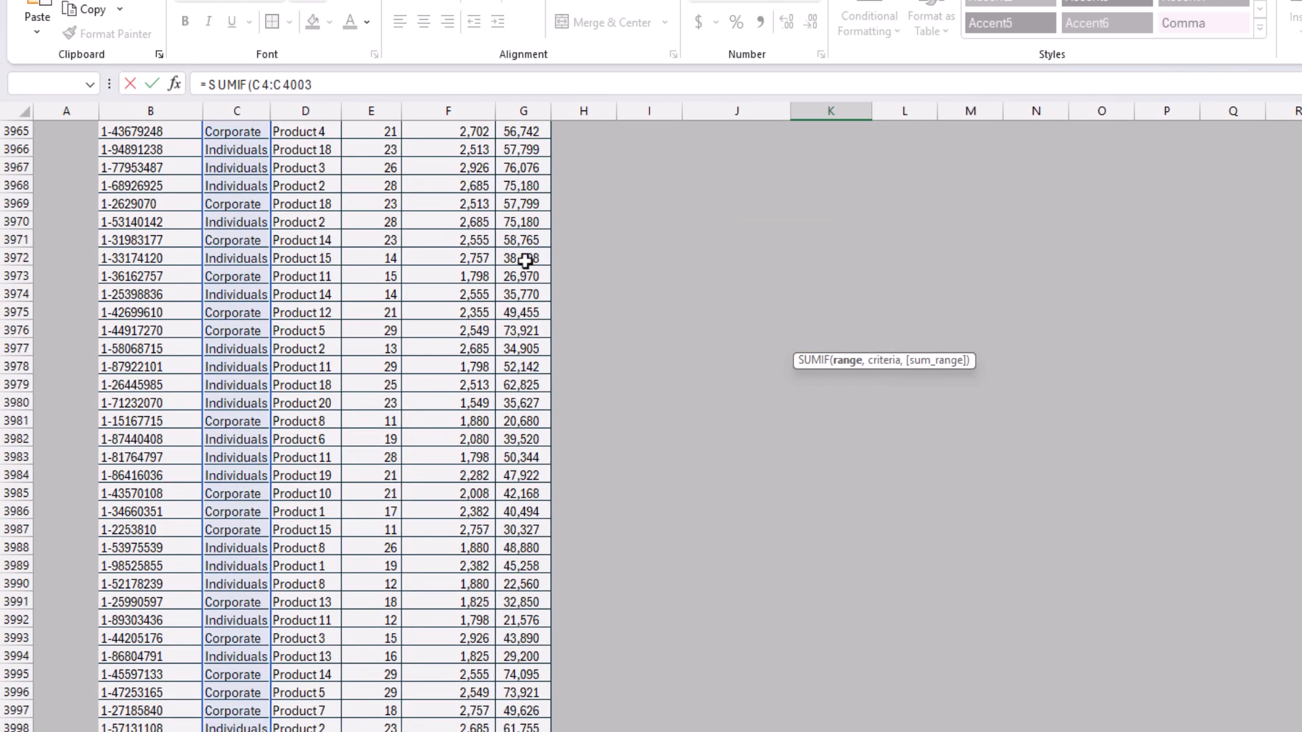
pyautogui.write(',')
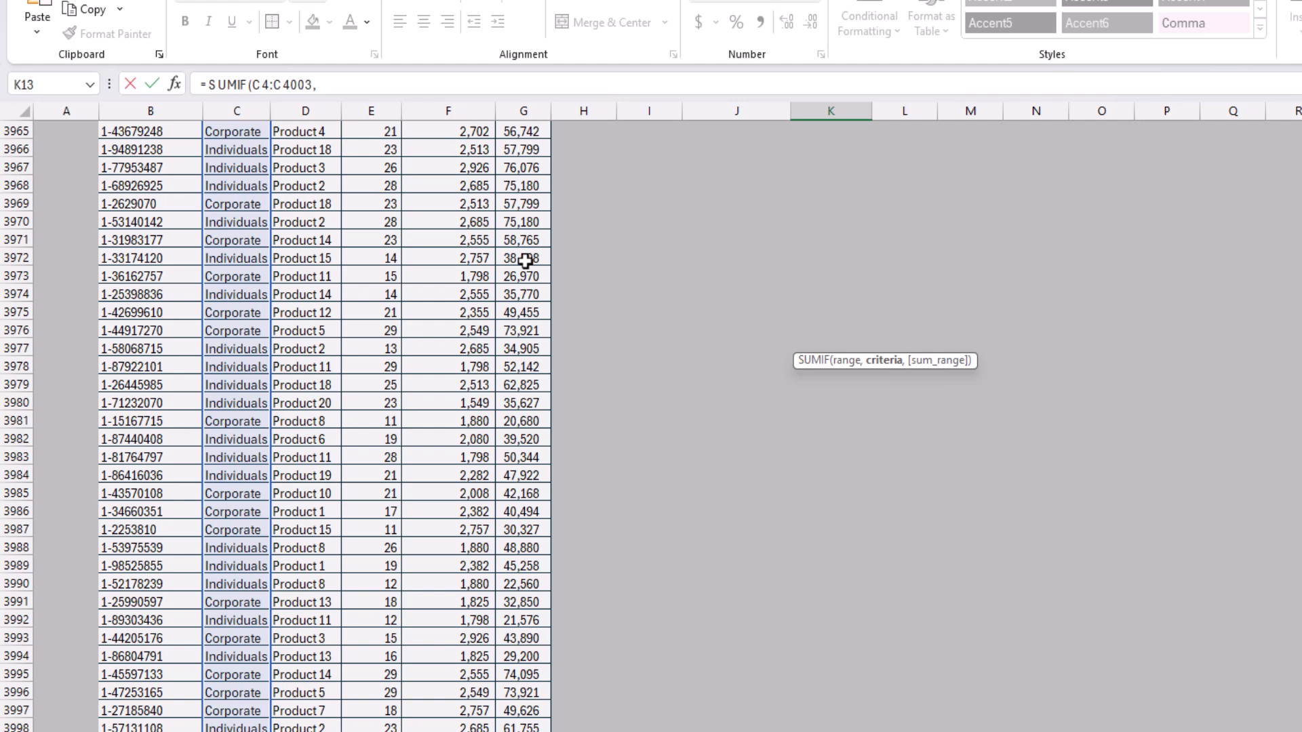
# Complete the K13 SUMIF with J13 as the criterion and the Total column G4:G4003 as the sum range
pyautogui.press('Left')
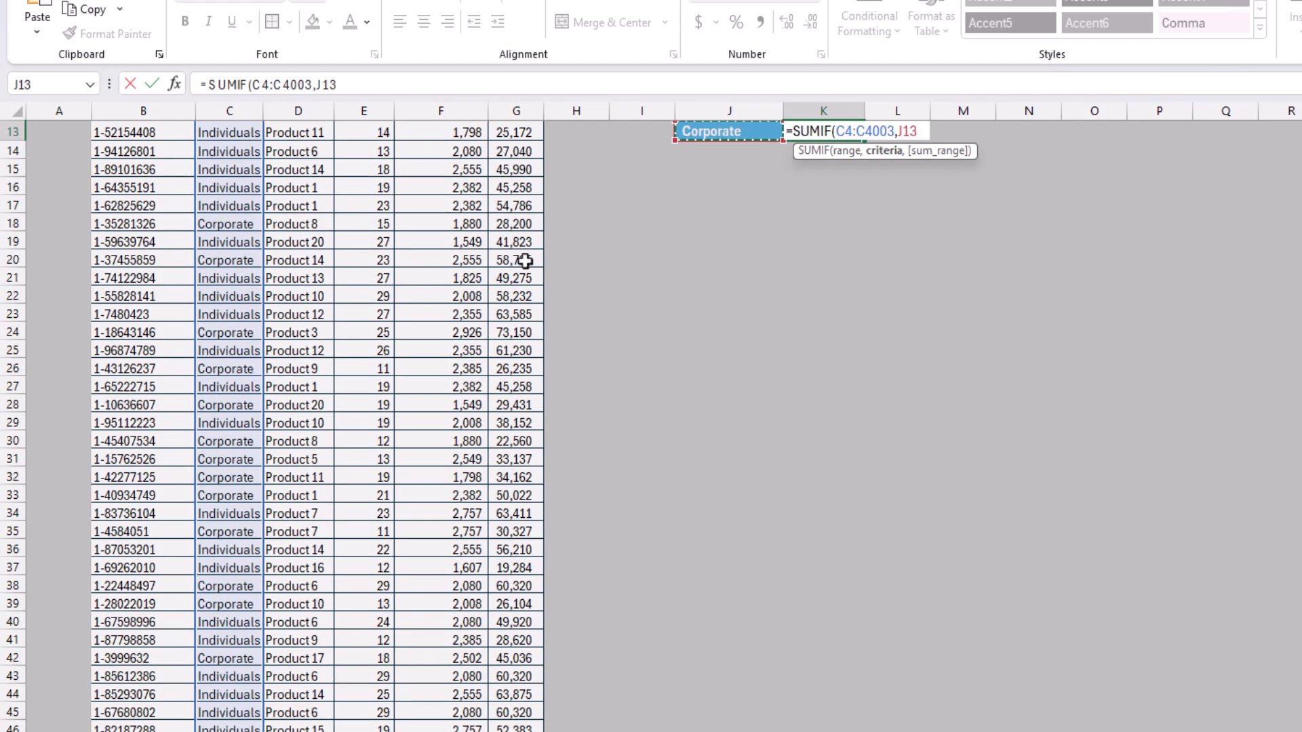
pyautogui.write(',')
pyautogui.press('Left')
pyautogui.press('Left')
pyautogui.press('Left')
pyautogui.press('Left')
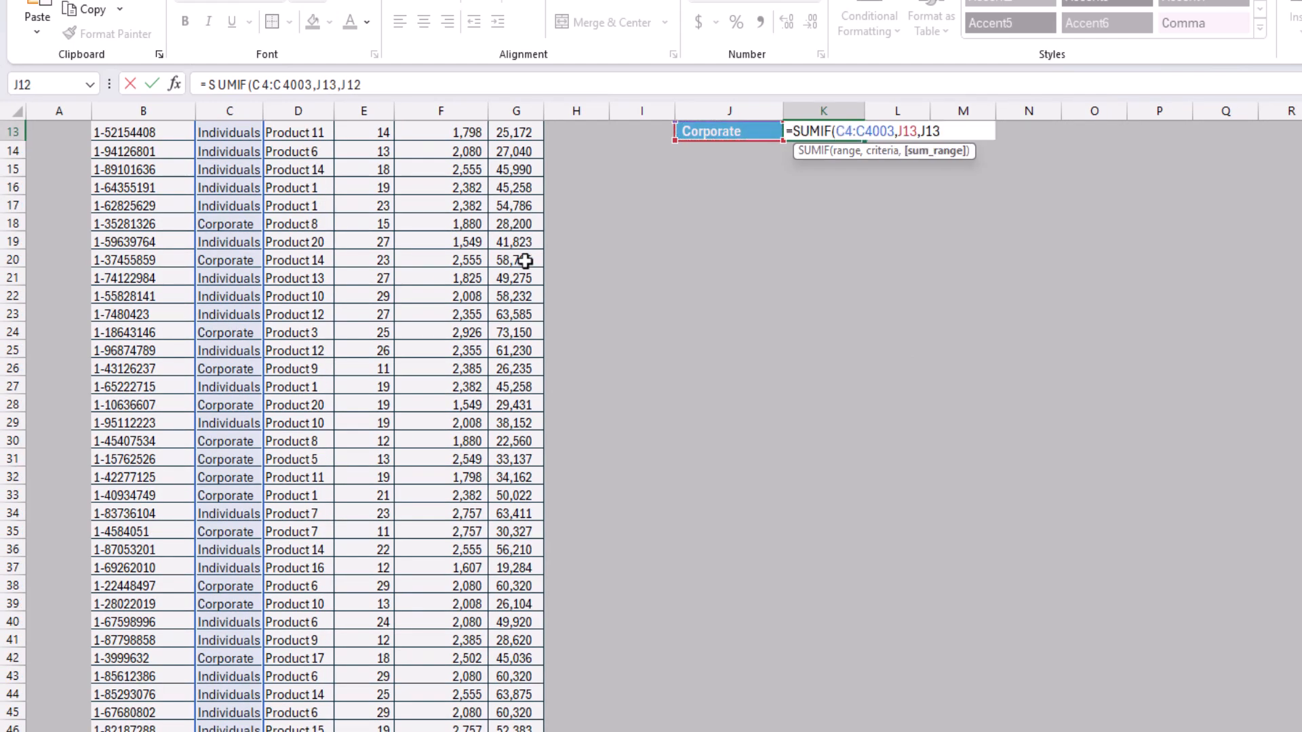
pyautogui.press('Up')
pyautogui.hotkey('ctrl', 'Up')
pyautogui.press('Down')
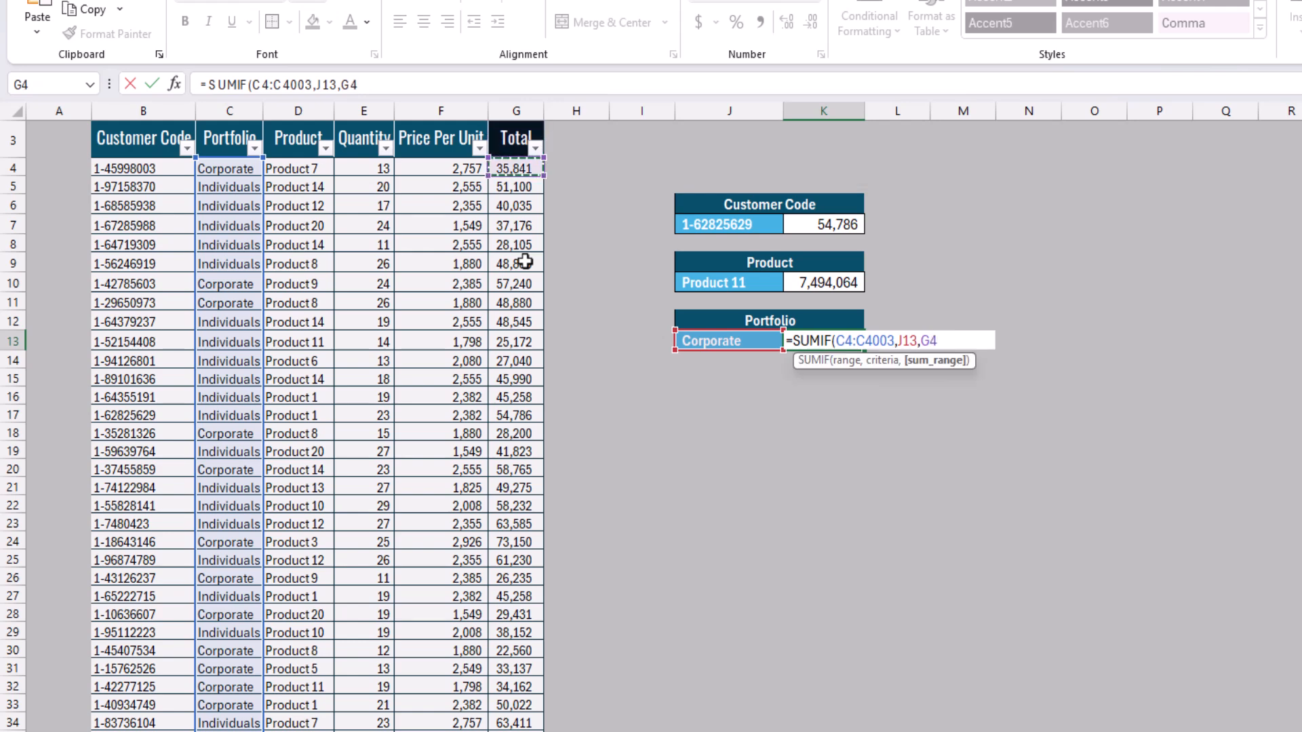
pyautogui.hotkey('ctrl', 'shift', 'Down')
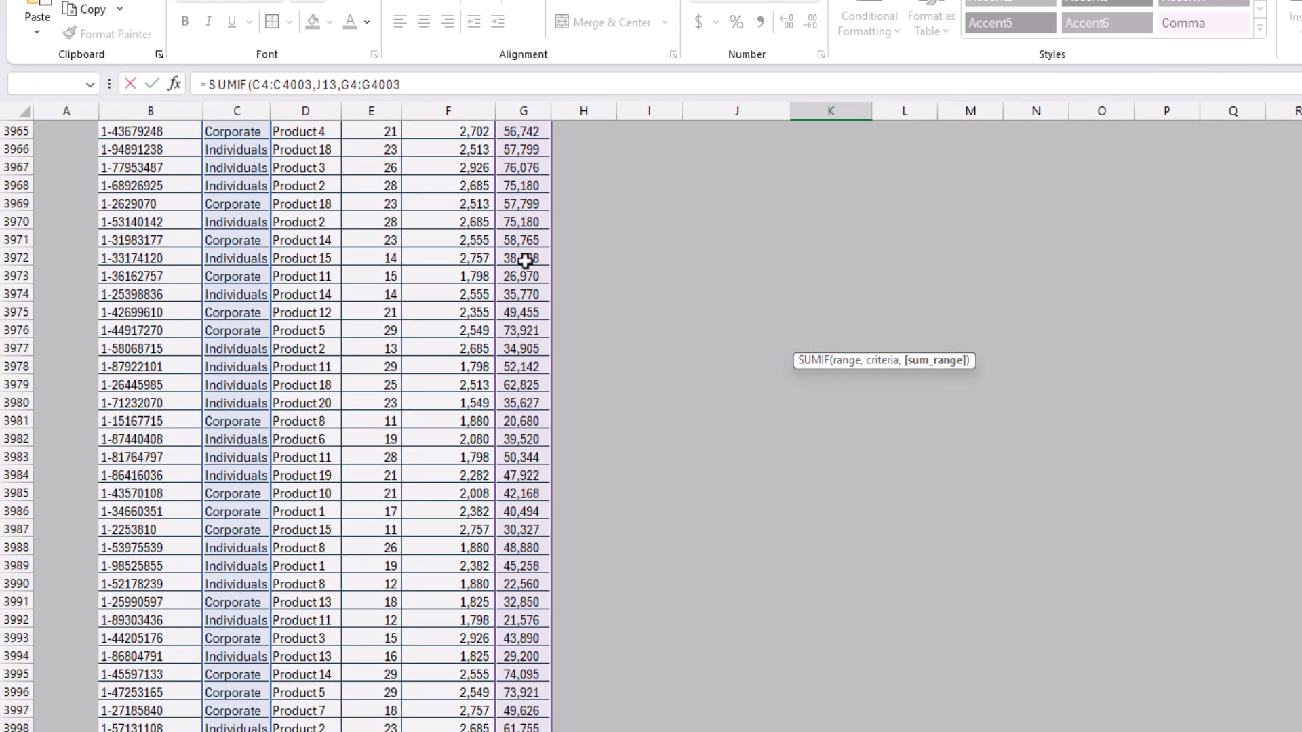
pyautogui.write(')')
pyautogui.press('Return')
# Review the SUMIF results in the Product and Portfolio summary boxes
pyautogui.press('Up')
pyautogui.press('Up')
pyautogui.press('Up')
pyautogui.press('Up')
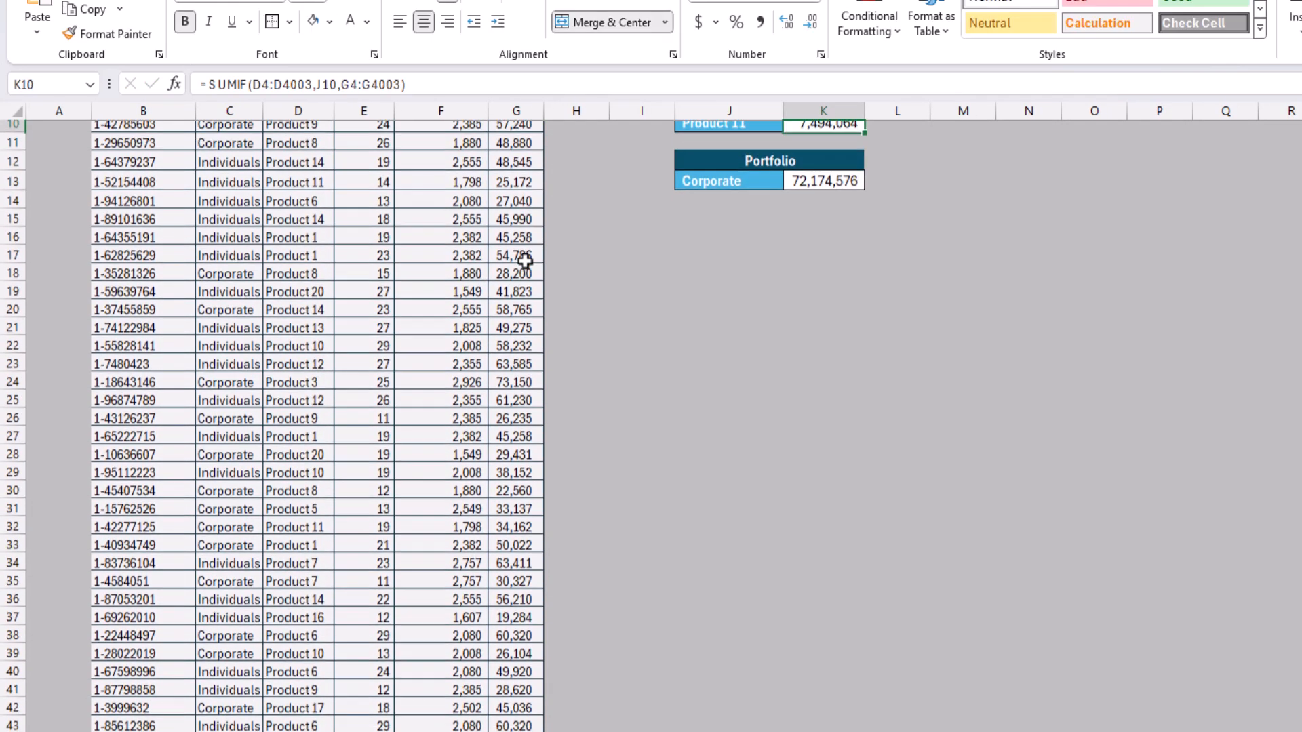
pyautogui.press('Up')
pyautogui.press('Up')
pyautogui.press('Down')
pyautogui.press('Down')
pyautogui.press('Down')
pyautogui.press('Down')
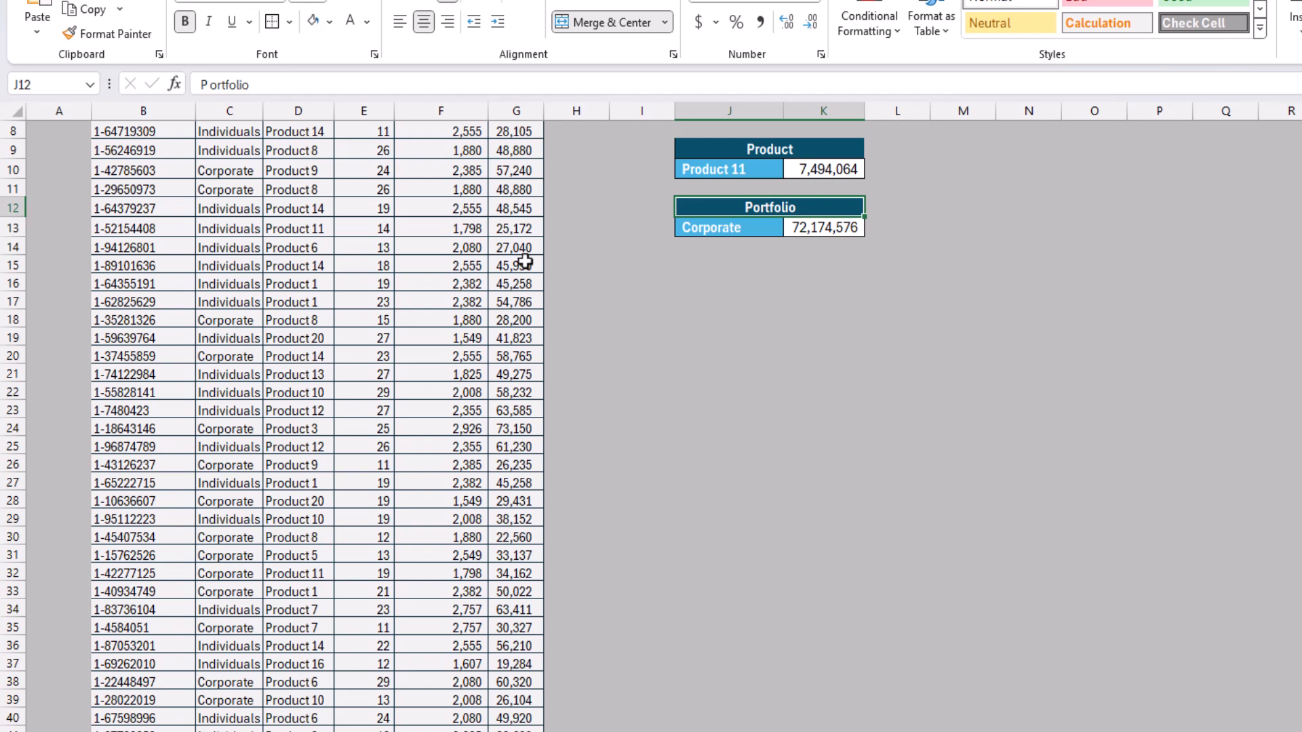
# Switch the Portfolio lookup value in J13 to Individuals and widen column K to fit its contents
pyautogui.press('Down')
pyautogui.press('Left')
pyautogui.hotkey('alt', 'Down')
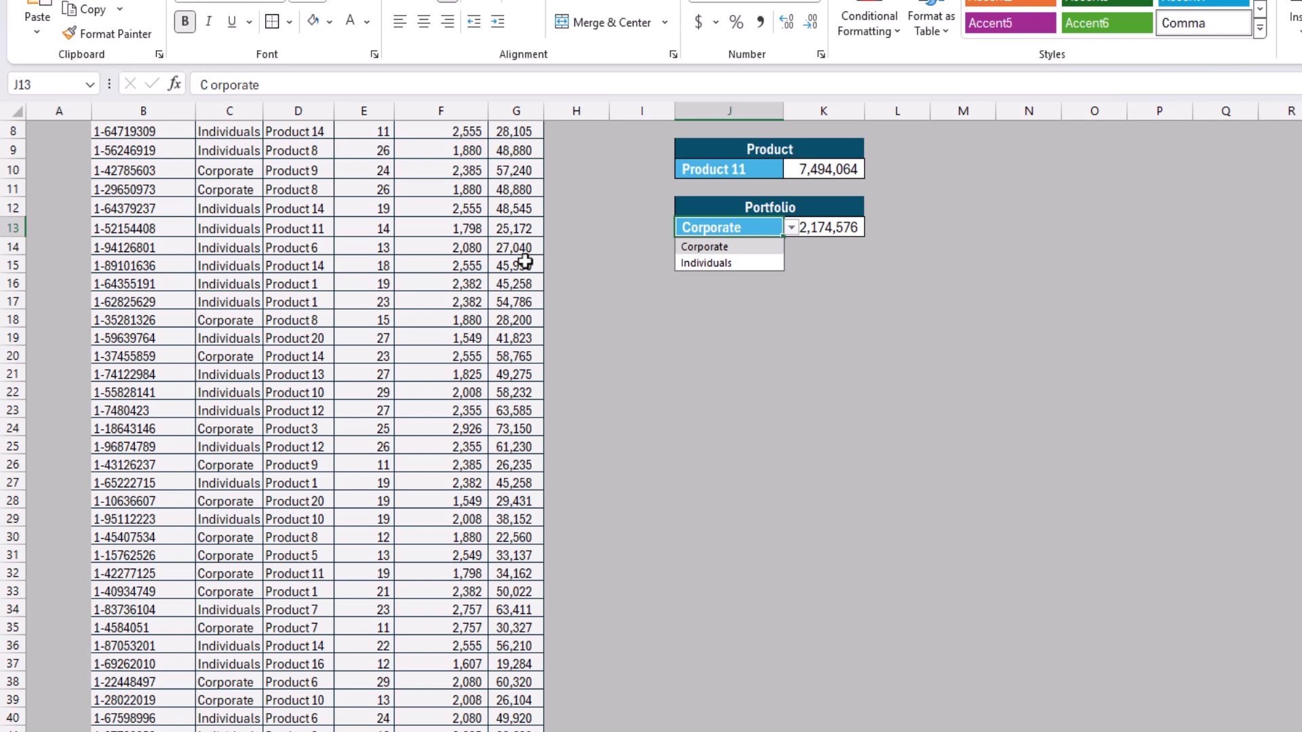
pyautogui.press('Down')
pyautogui.press('Return')
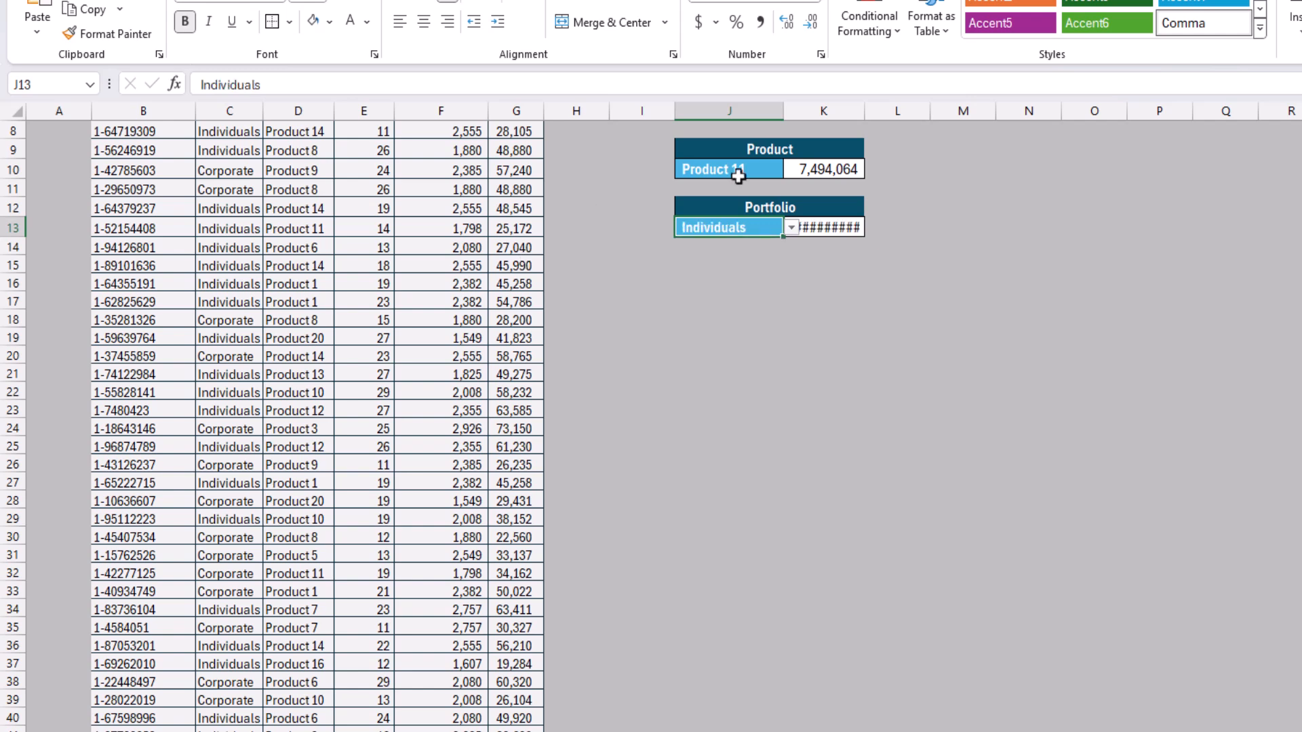
pyautogui.click(915, 372)
pyautogui.doubleClick(861, 109)
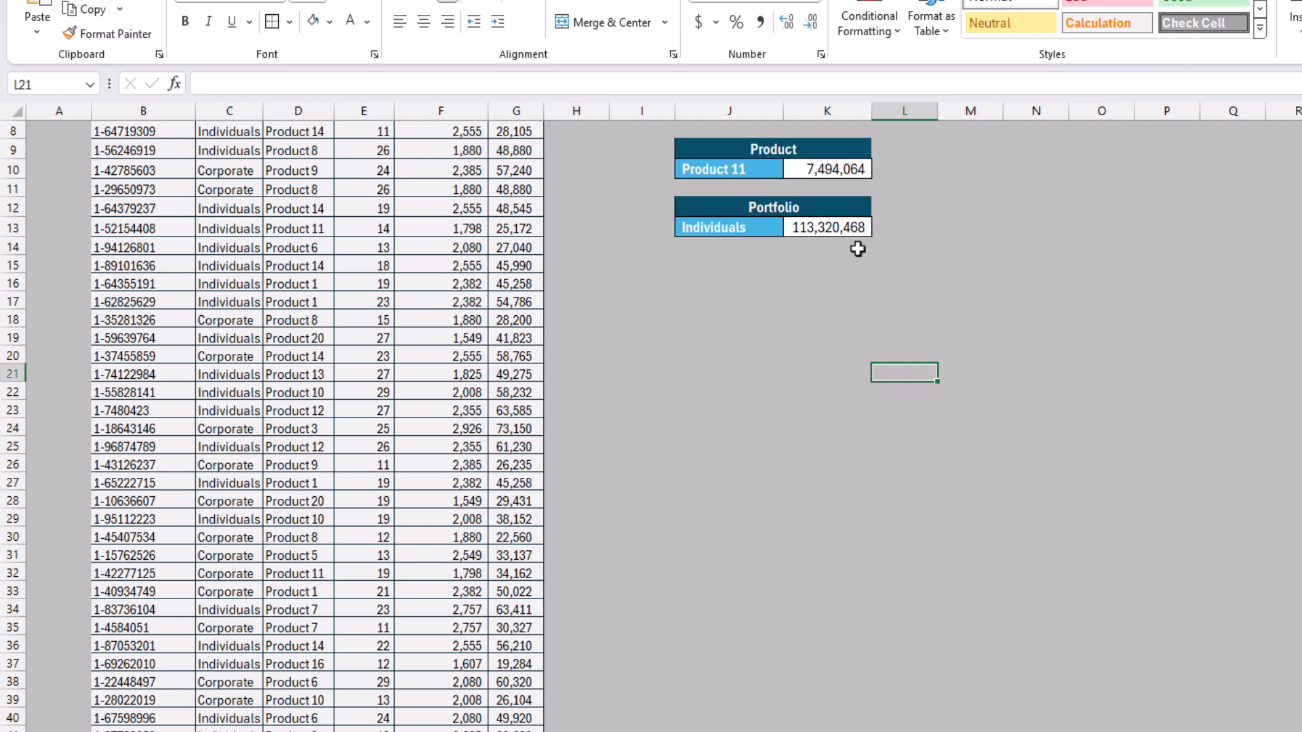
# Choose Product 7 in J6 under Product and Individuals in K6 under Portfolio as the two lookup values
pyautogui.scroll(3, 857, 248)
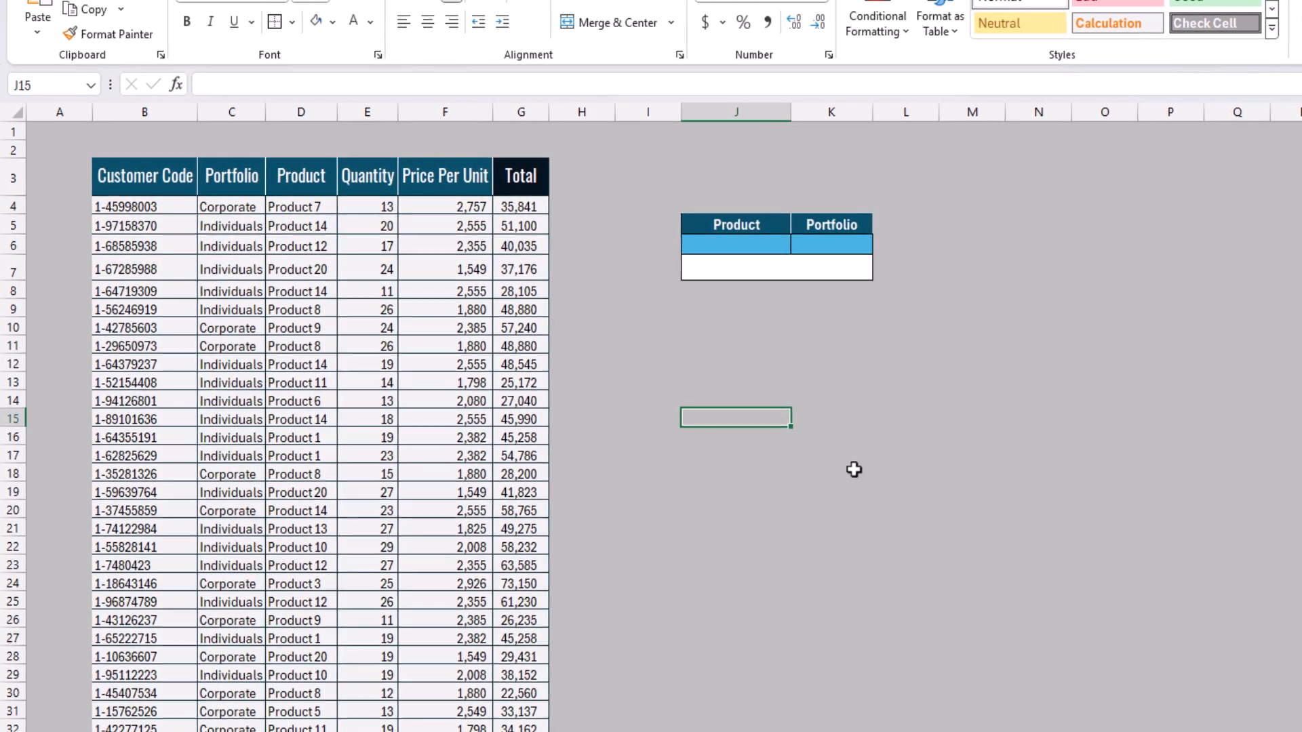
pyautogui.click(756, 252)
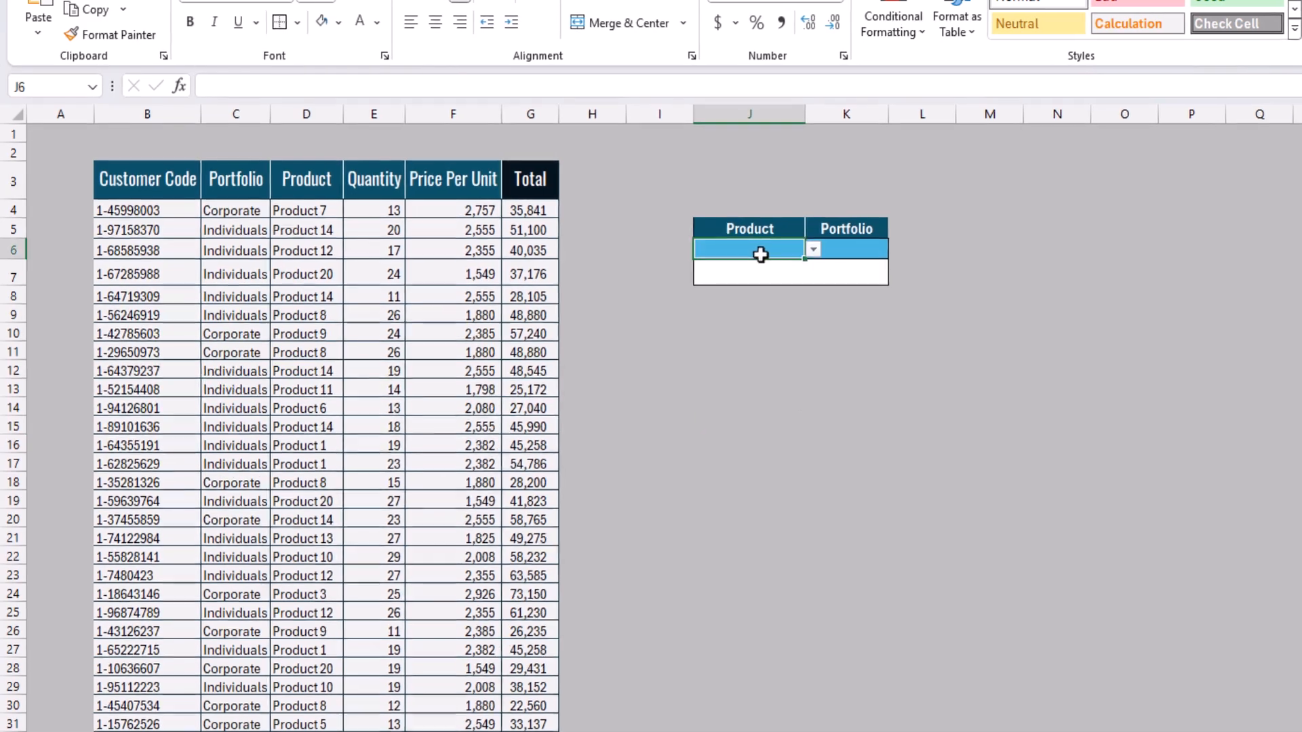
pyautogui.click(808, 248)
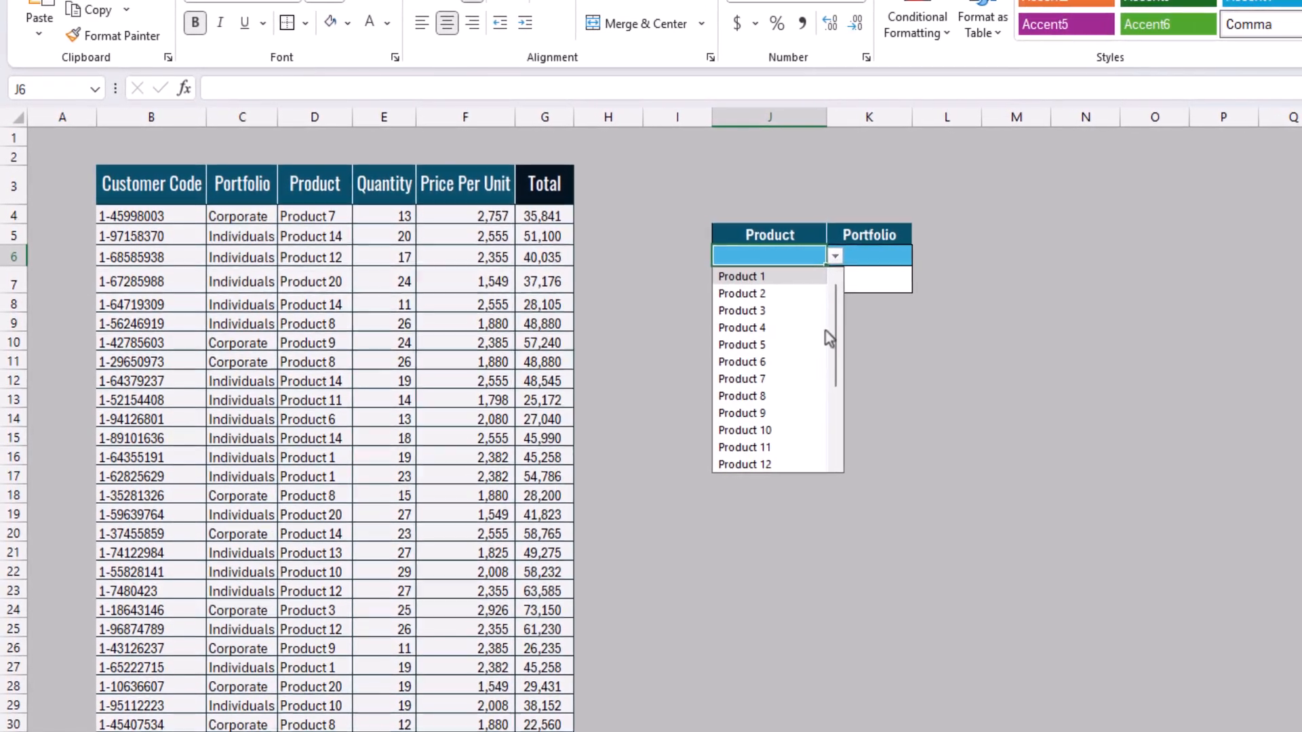
pyautogui.click(807, 376)
pyautogui.click(911, 263)
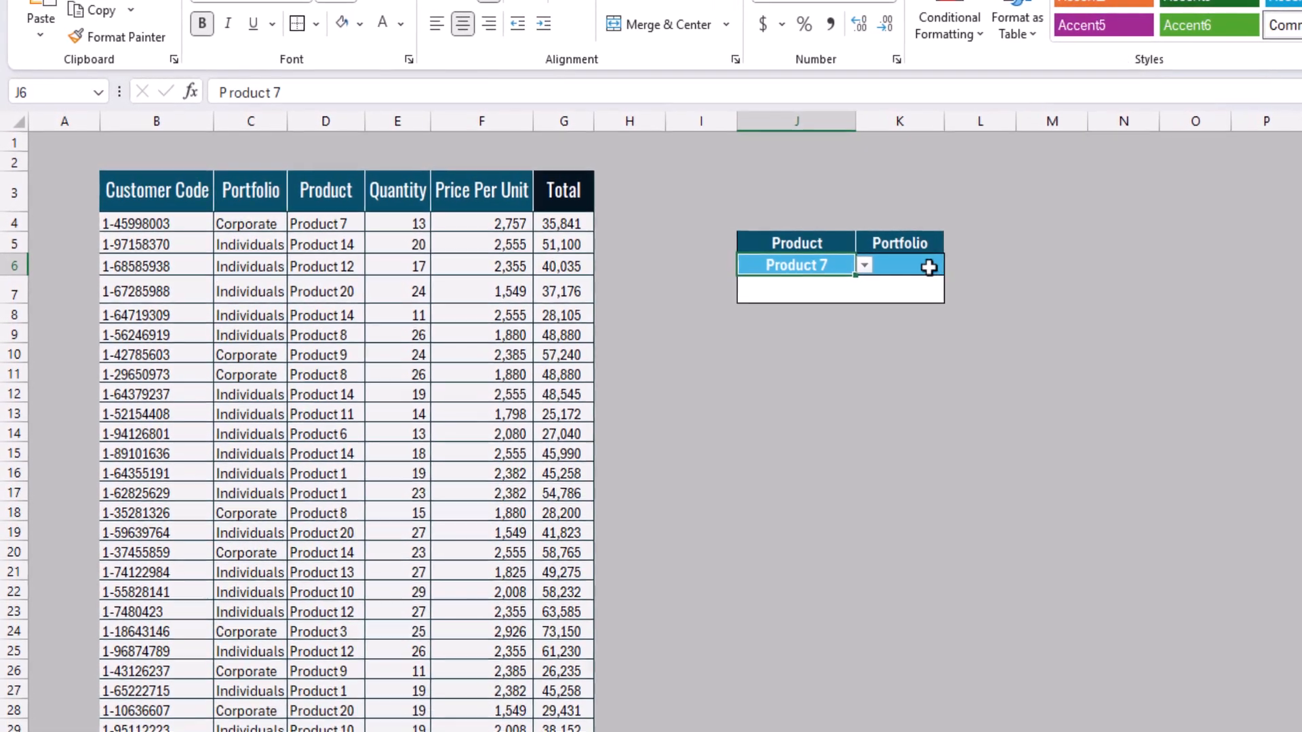
pyautogui.click(945, 263)
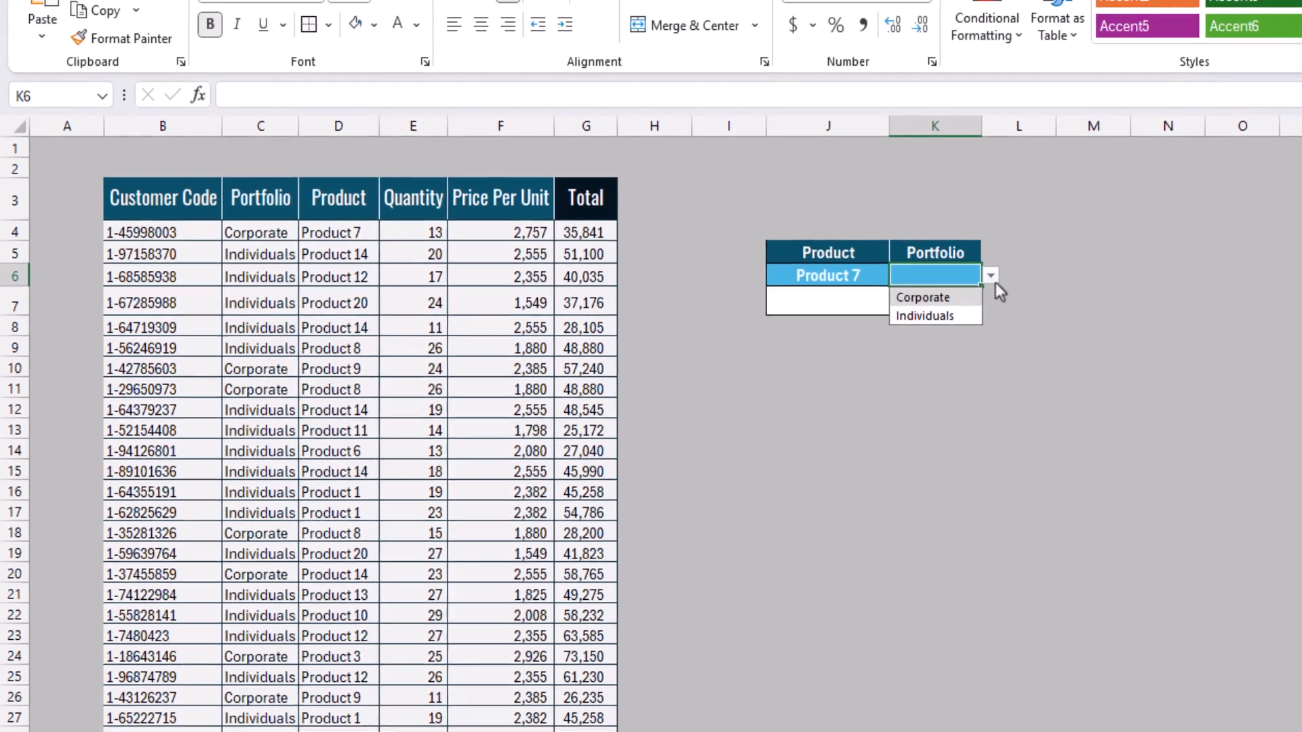
pyautogui.click(983, 330)
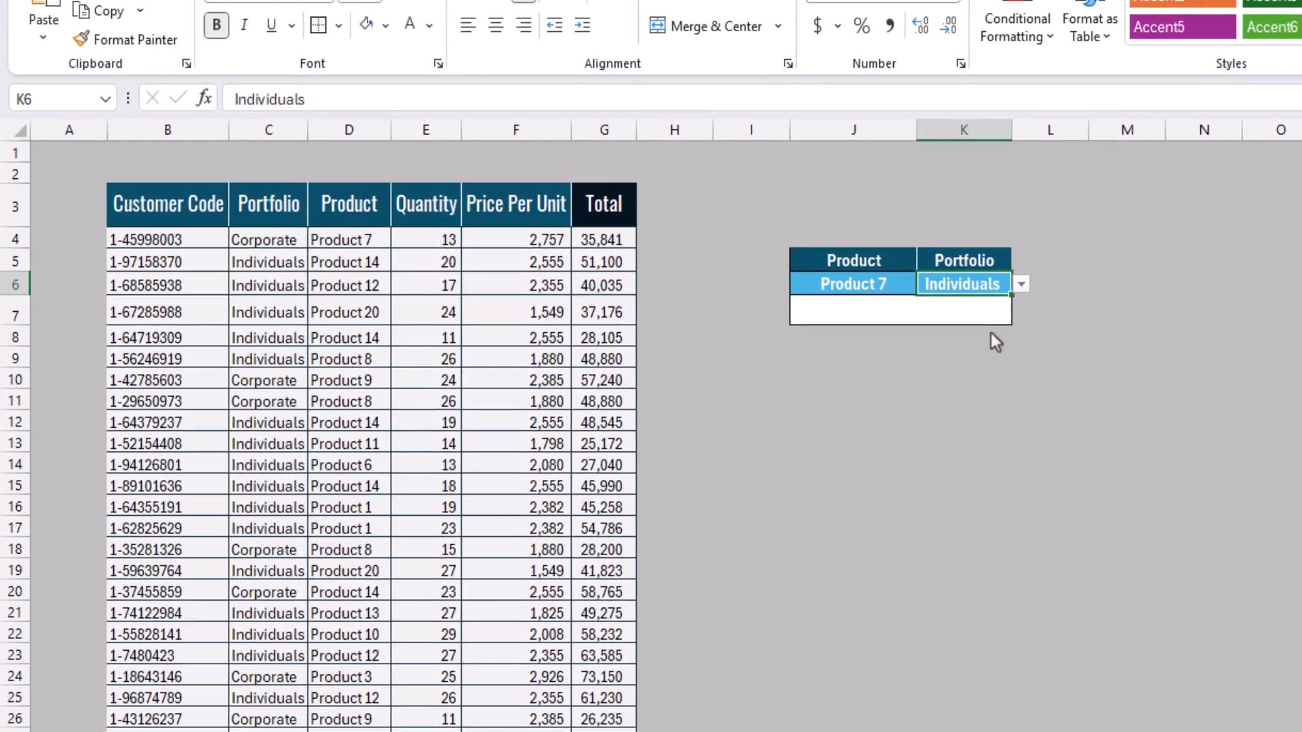
# Start a SUMIFS formula in the merged result cell J7 below the Product and Portfolio selections
pyautogui.click(981, 340)
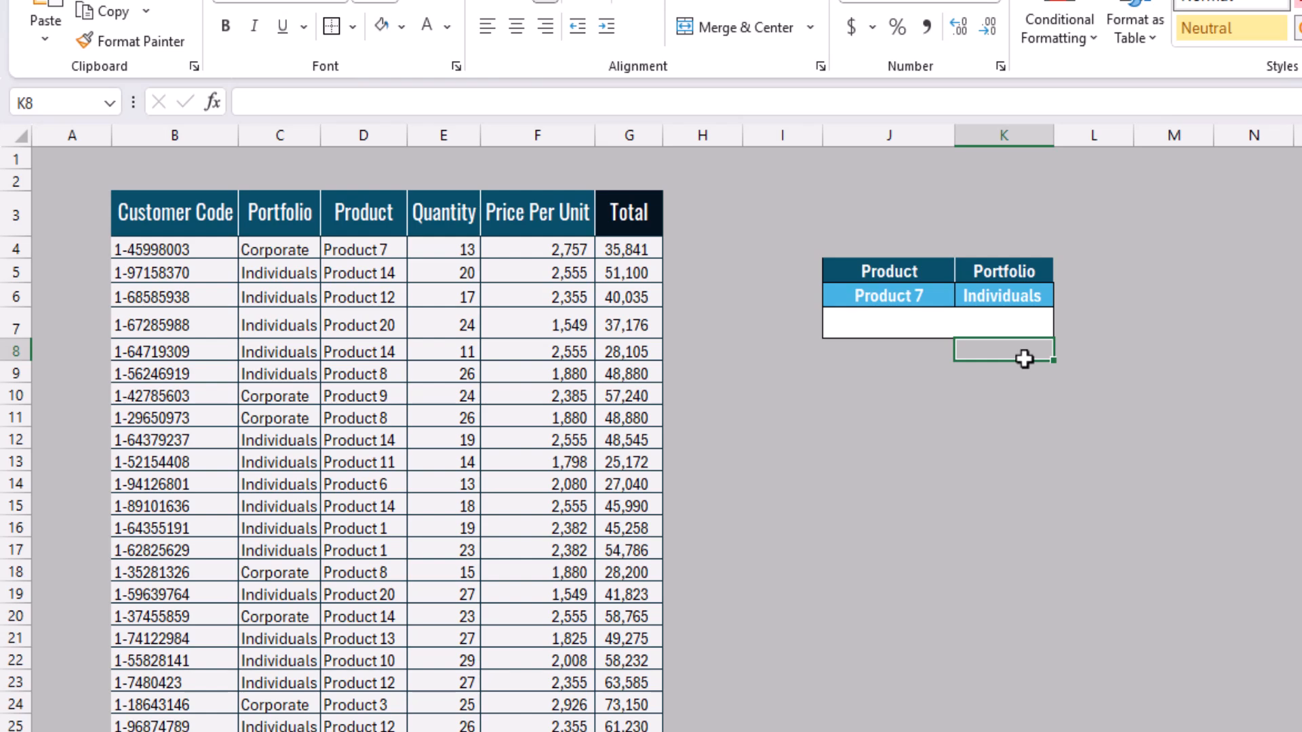
pyautogui.press('Up')
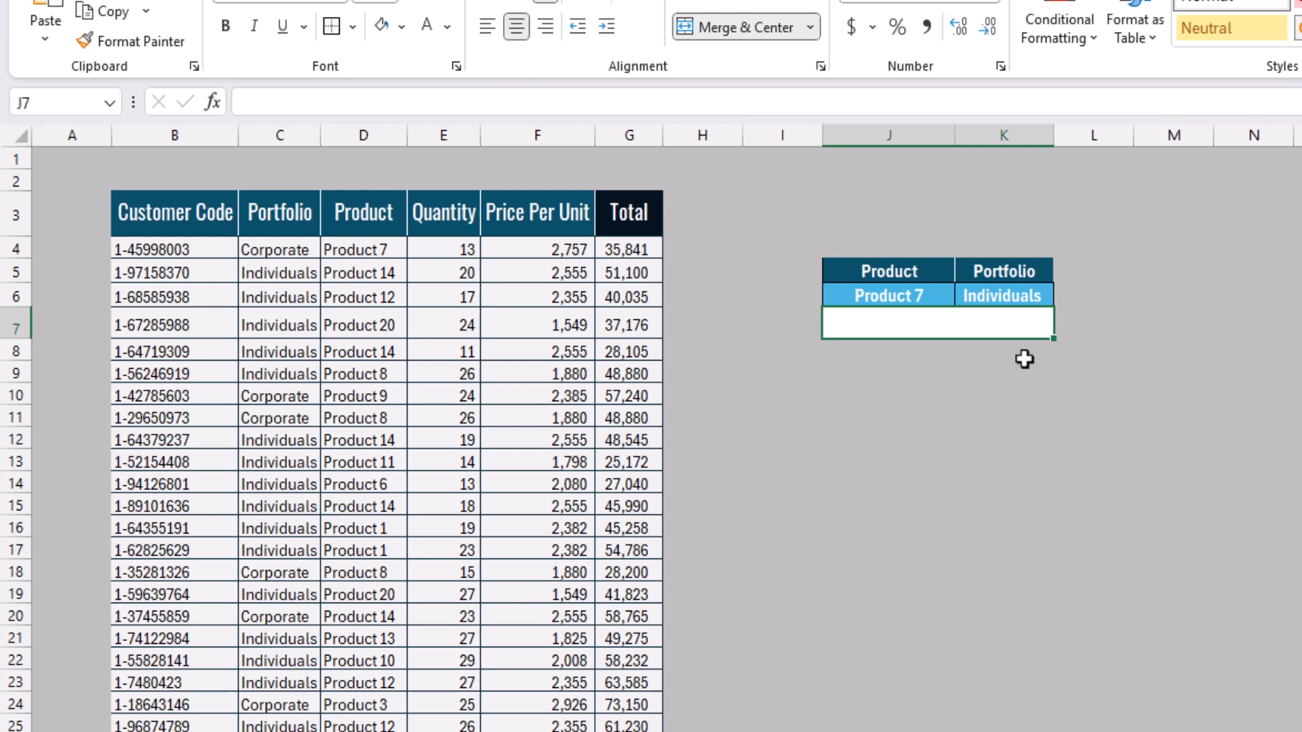
pyautogui.write('= sumif')
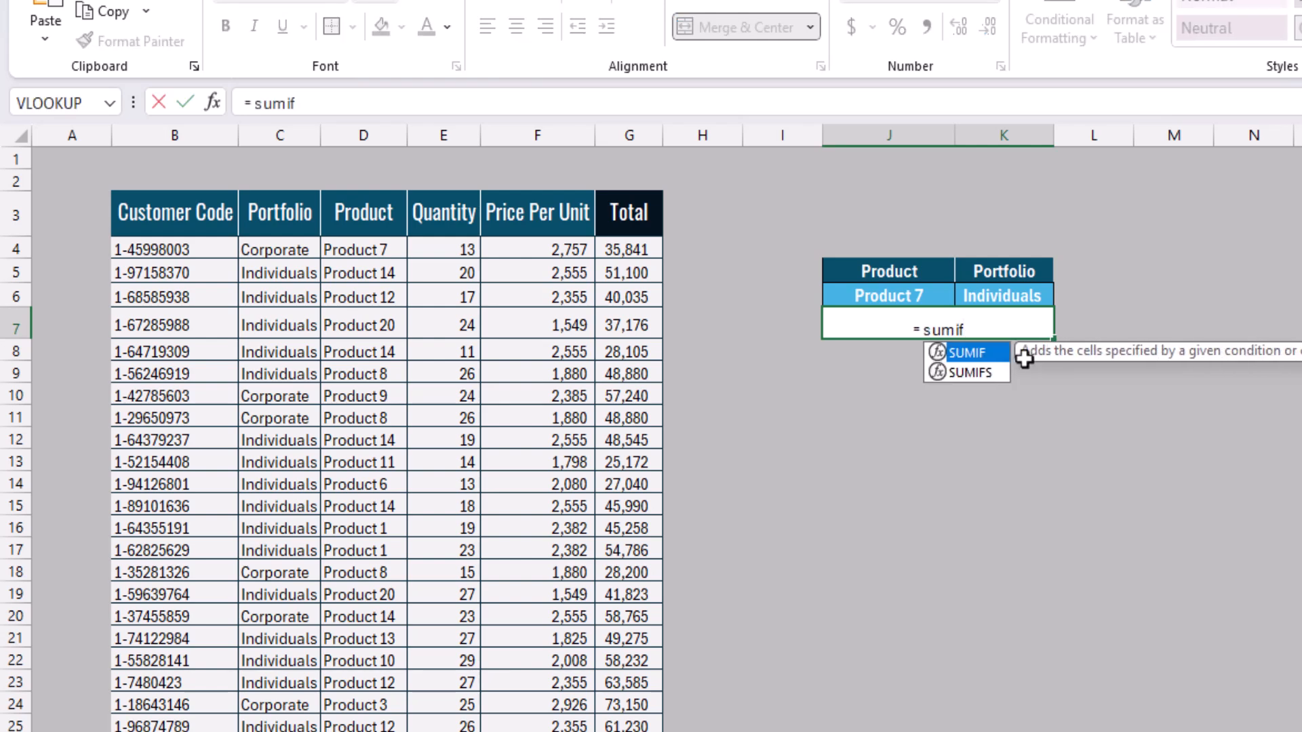
pyautogui.press('Down')
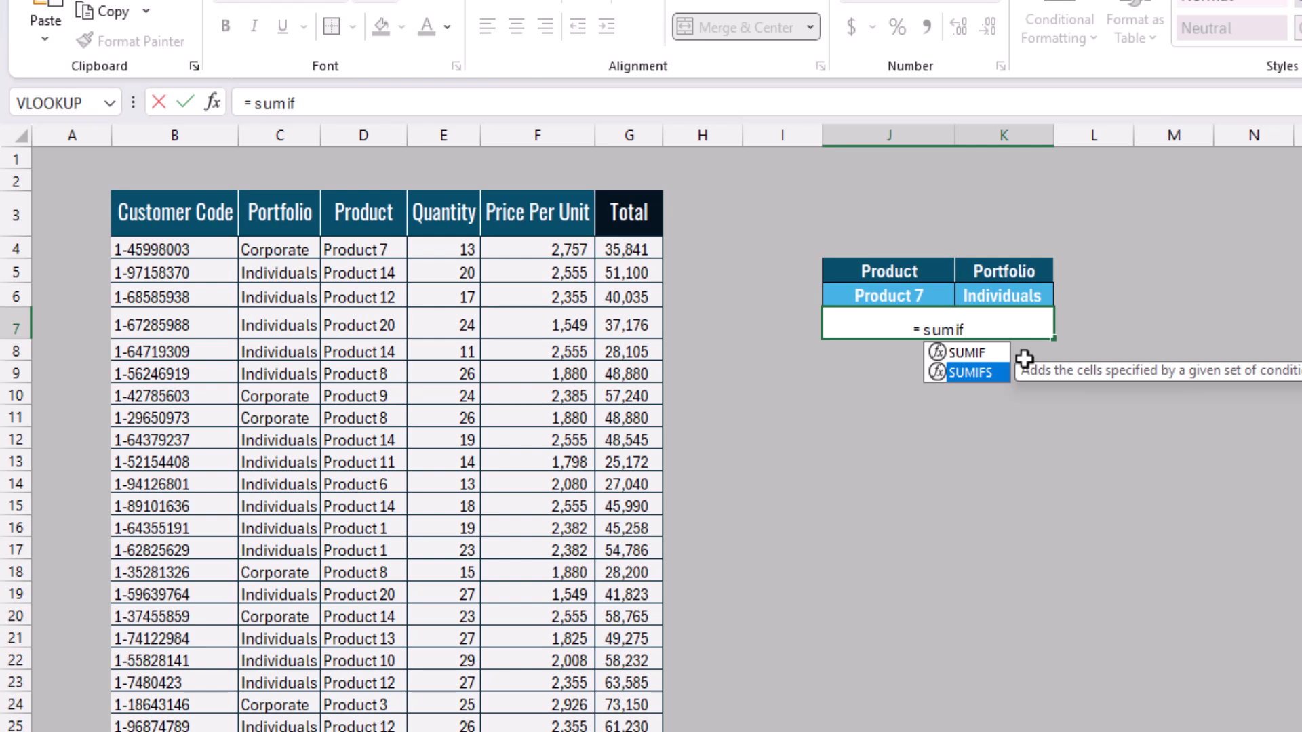
pyautogui.press('Tab')
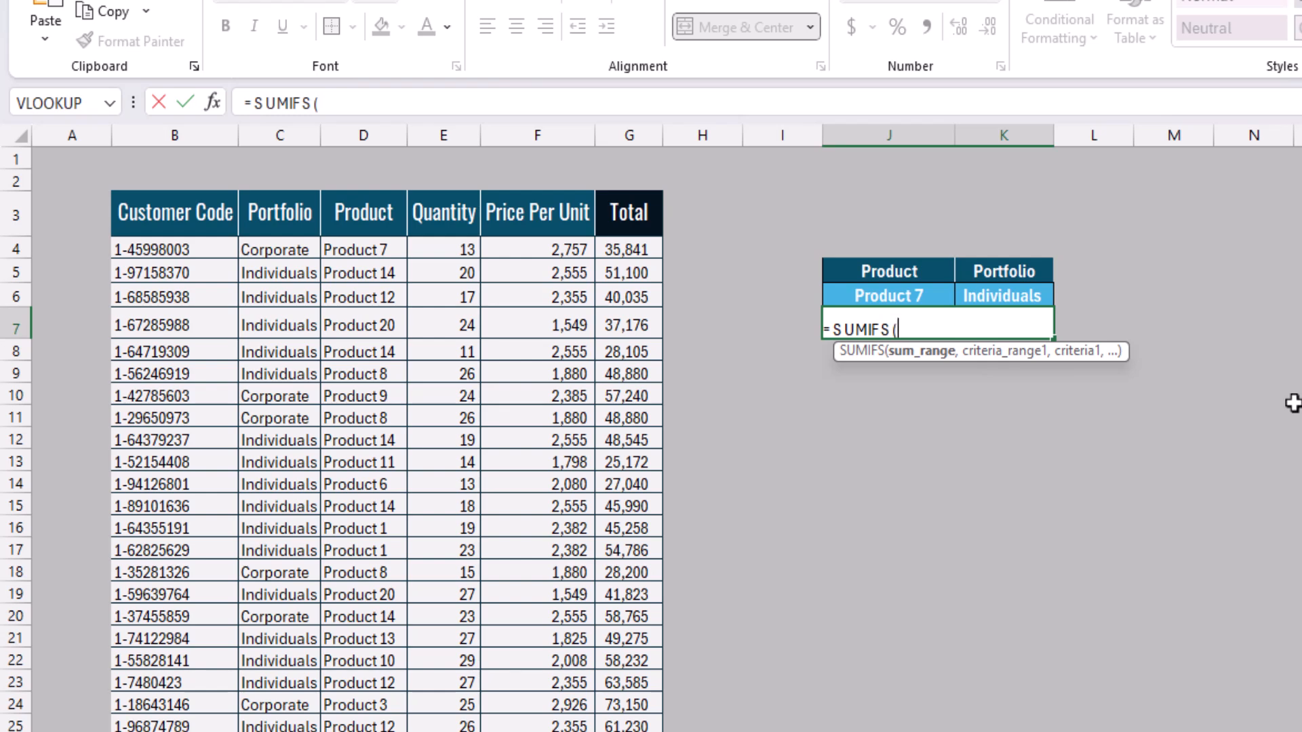
pyautogui.write(',')
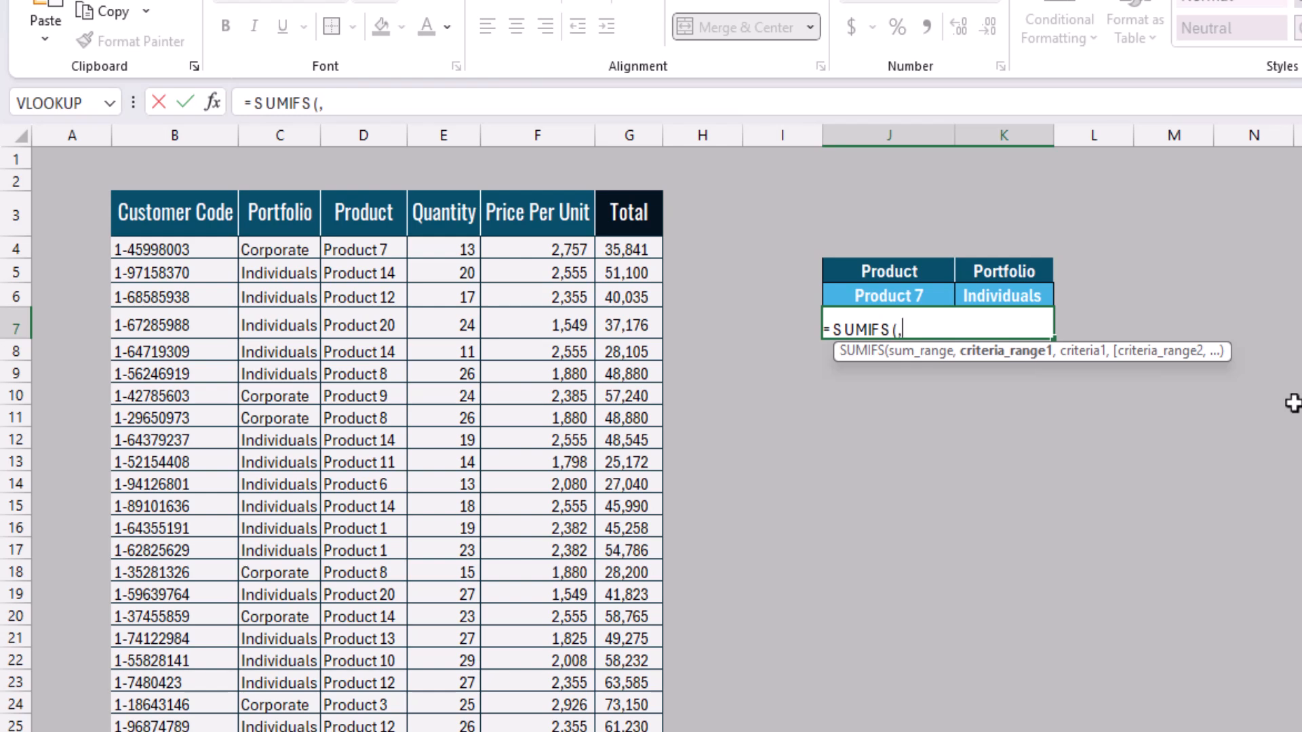
pyautogui.write(',')
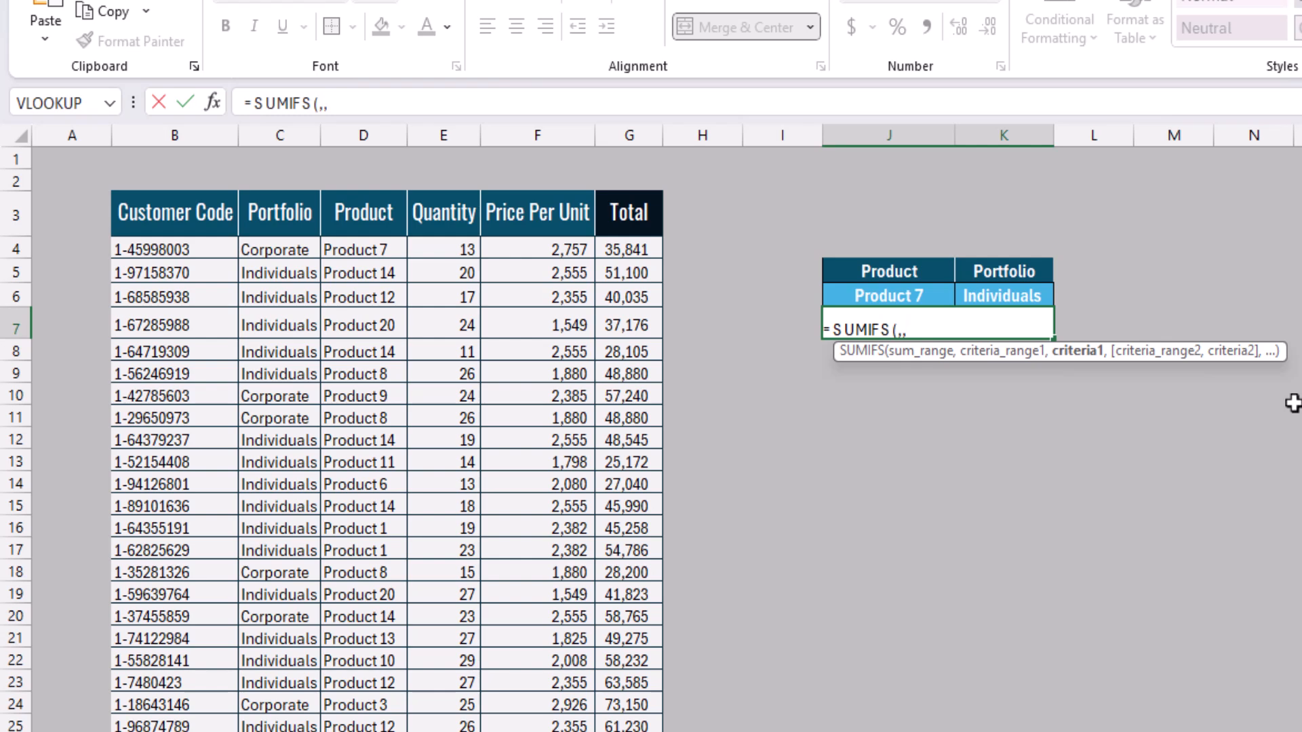
pyautogui.press('BackSpace')
pyautogui.press('BackSpace')
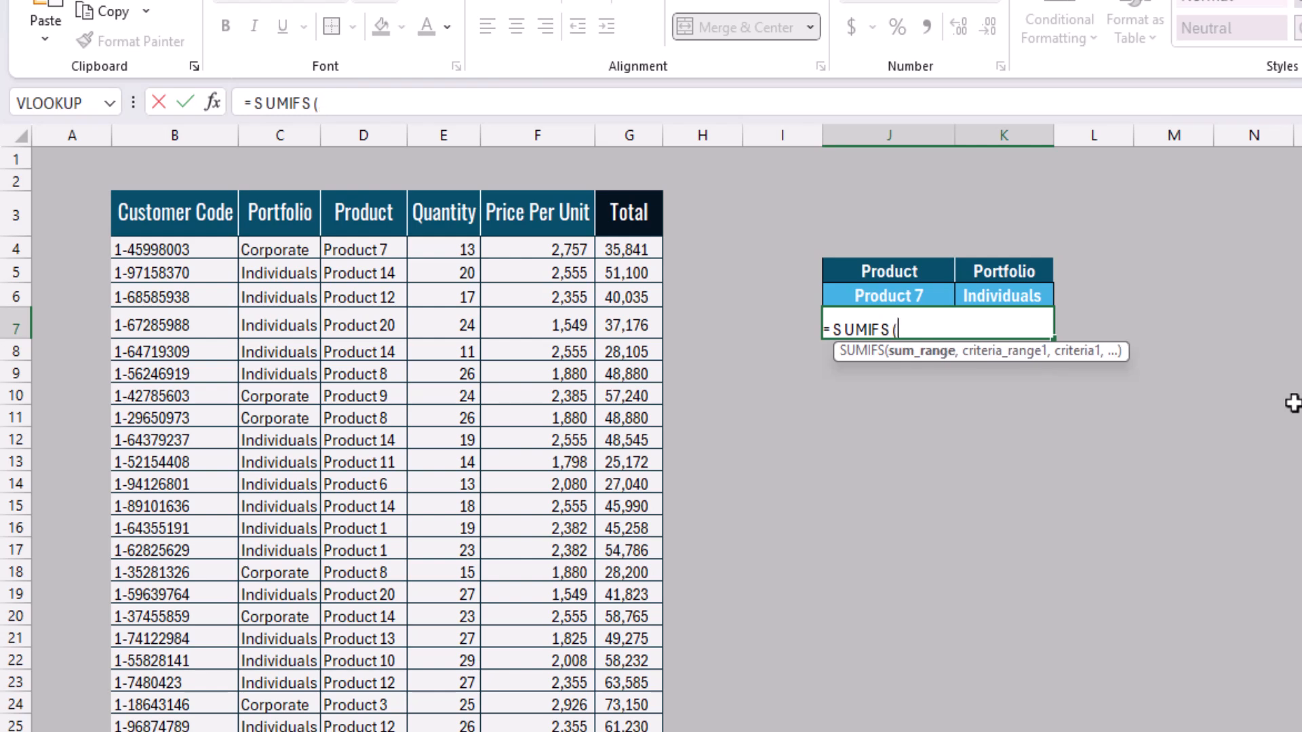
# Set the Total column G4:G4003 as the sum range of the SUMIFS formula in J7
pyautogui.click(629, 271)
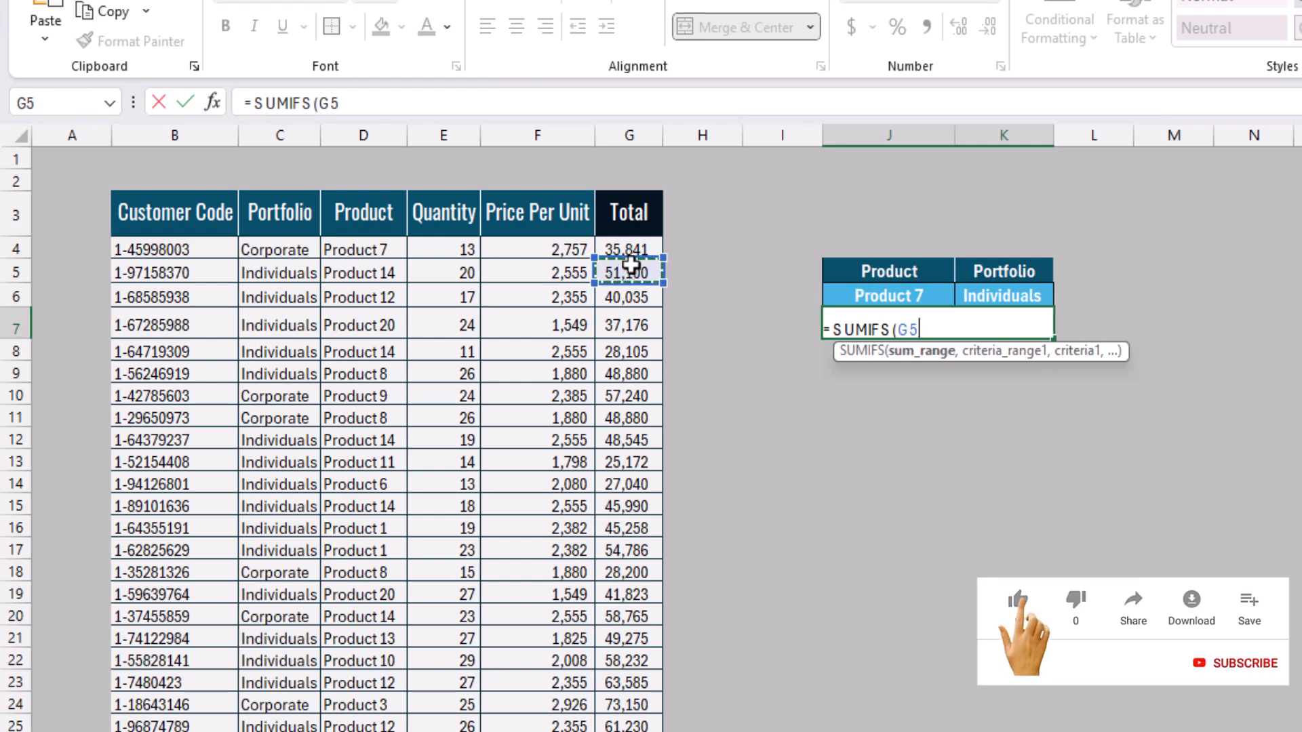
pyautogui.hotkey('ctrl', 'Up')
pyautogui.press('Down')
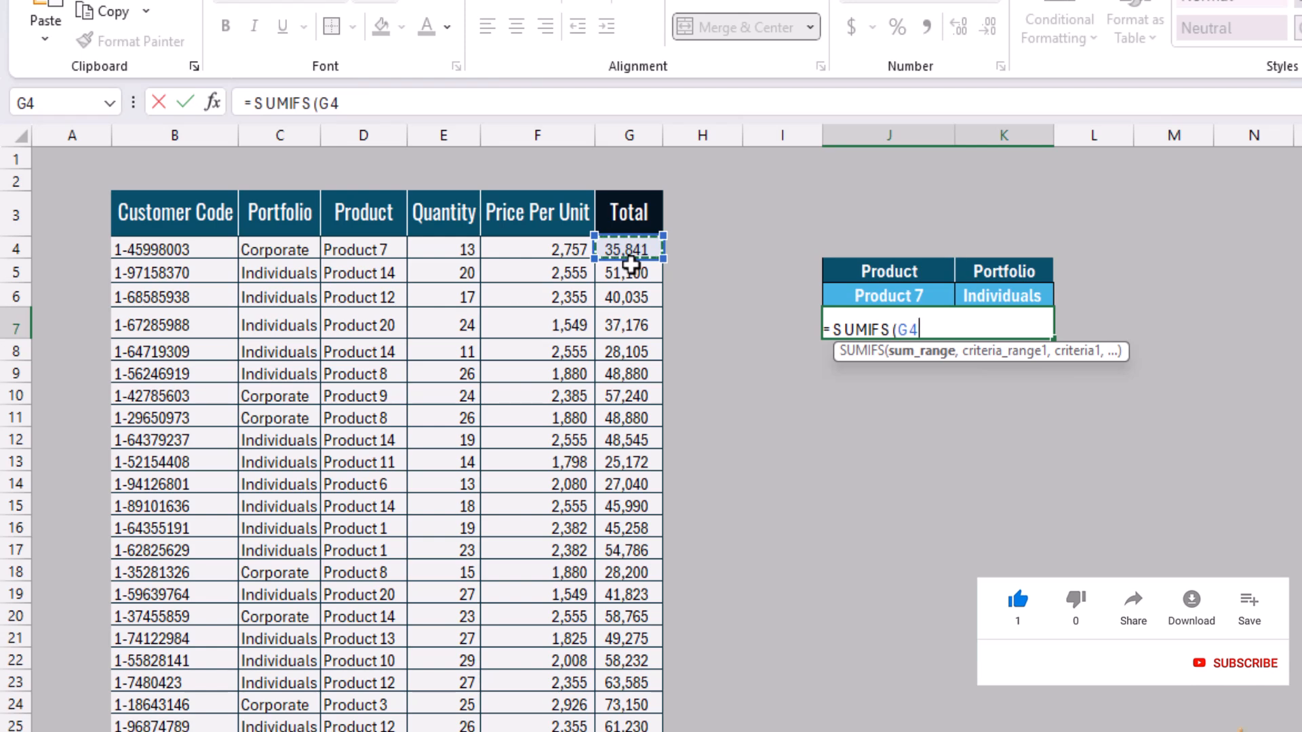
pyautogui.hotkey('ctrl', 'shift', 'Down')
pyautogui.write(',')
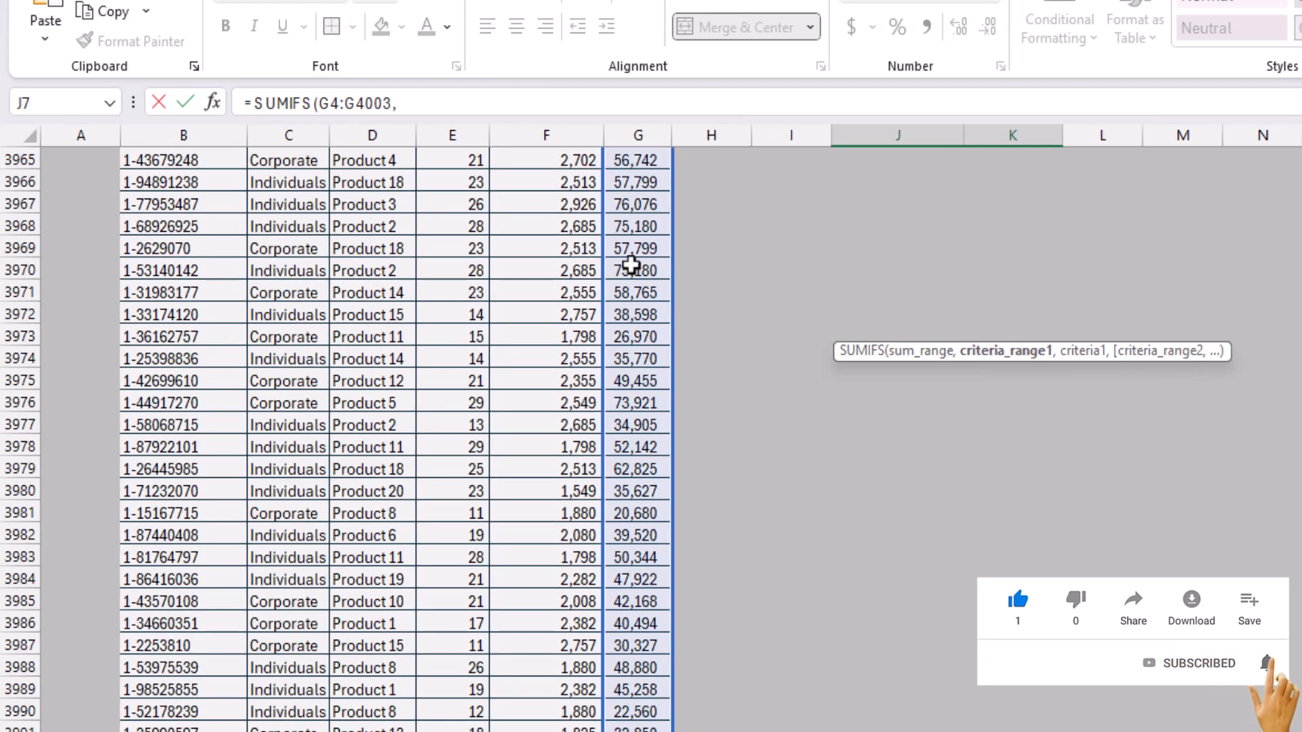
# Add the Product column D4:D4003 as the first criteria range, with J6 as its criterion
pyautogui.hotkey('ctrl', 'Up')
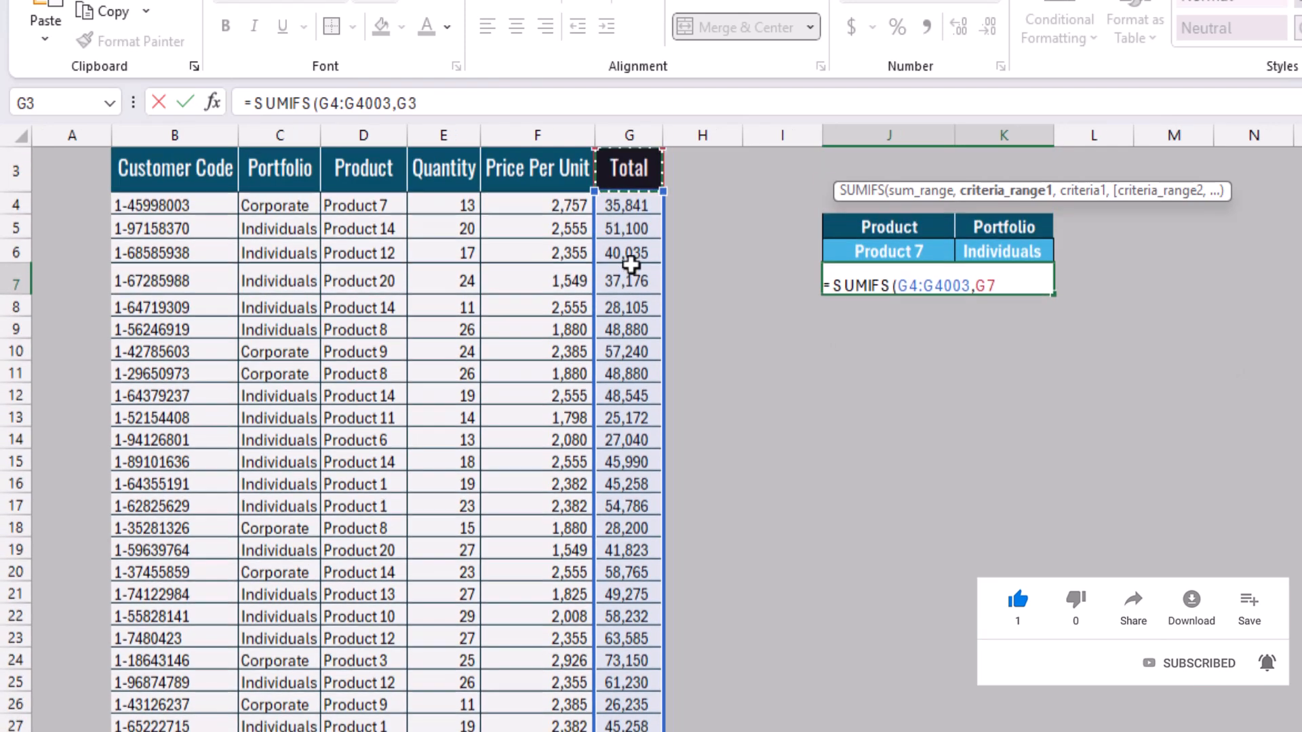
pyautogui.press('Down')
pyautogui.press('Down')
pyautogui.press('Left')
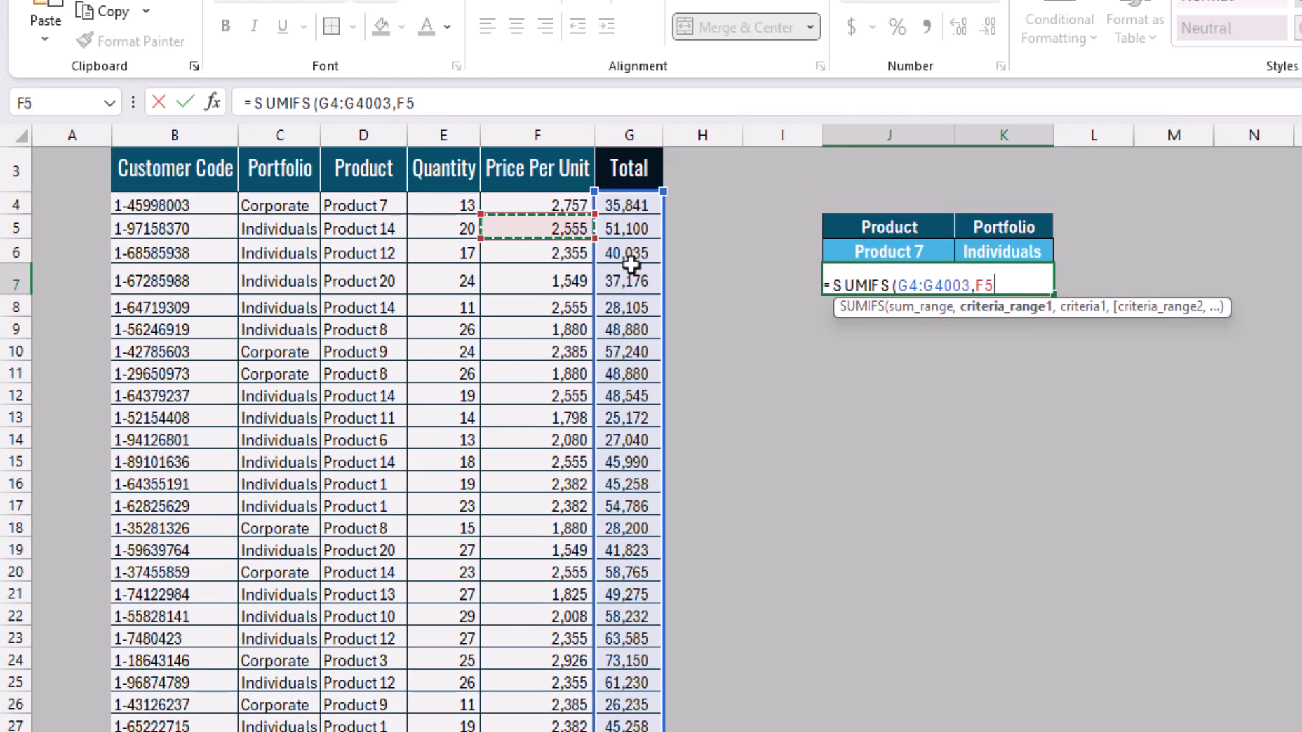
pyautogui.press('Left')
pyautogui.press('Up')
pyautogui.press('Left')
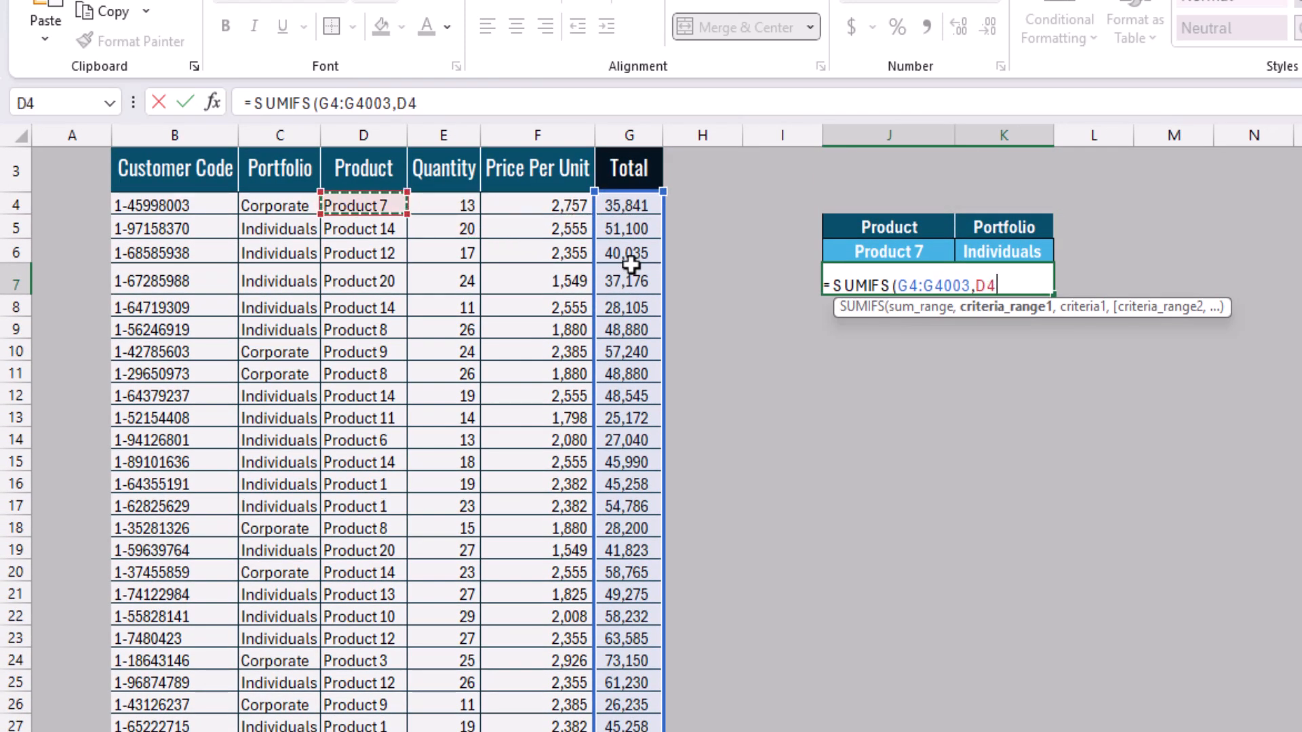
pyautogui.hotkey('ctrl', 'shift', 'Down')
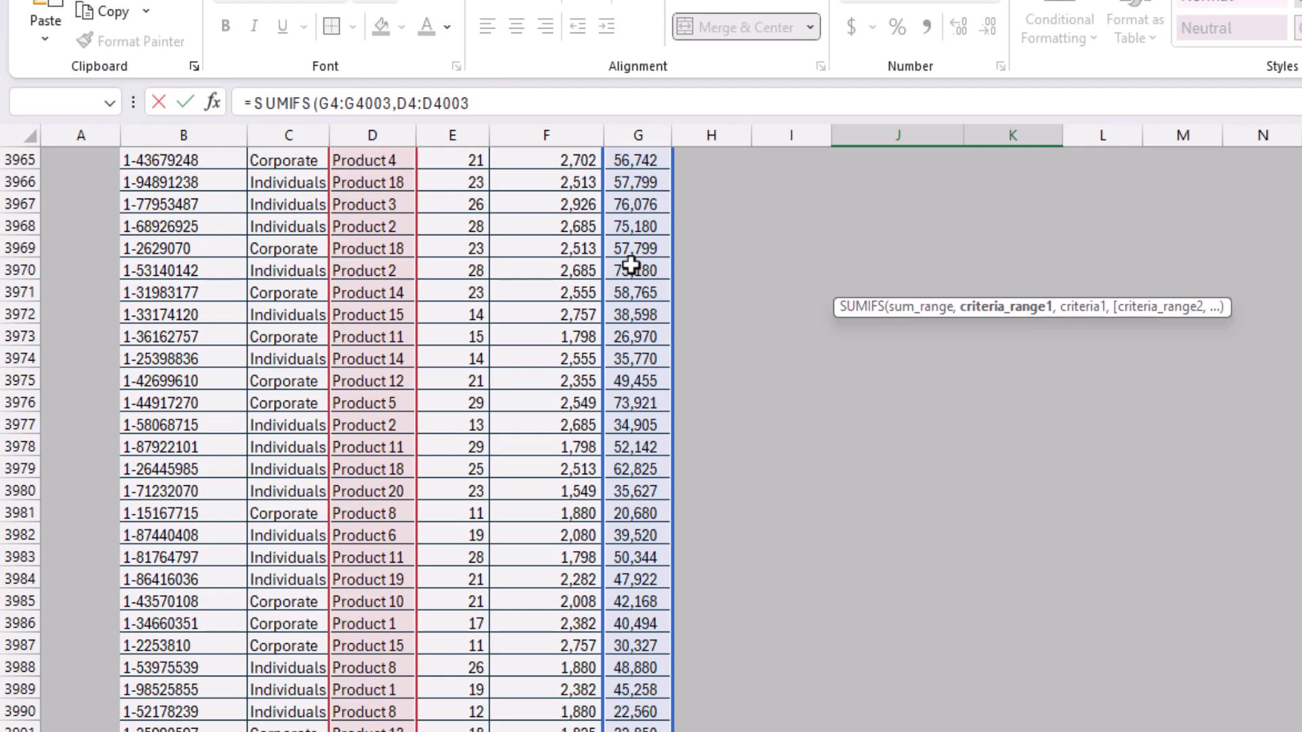
pyautogui.write(',')
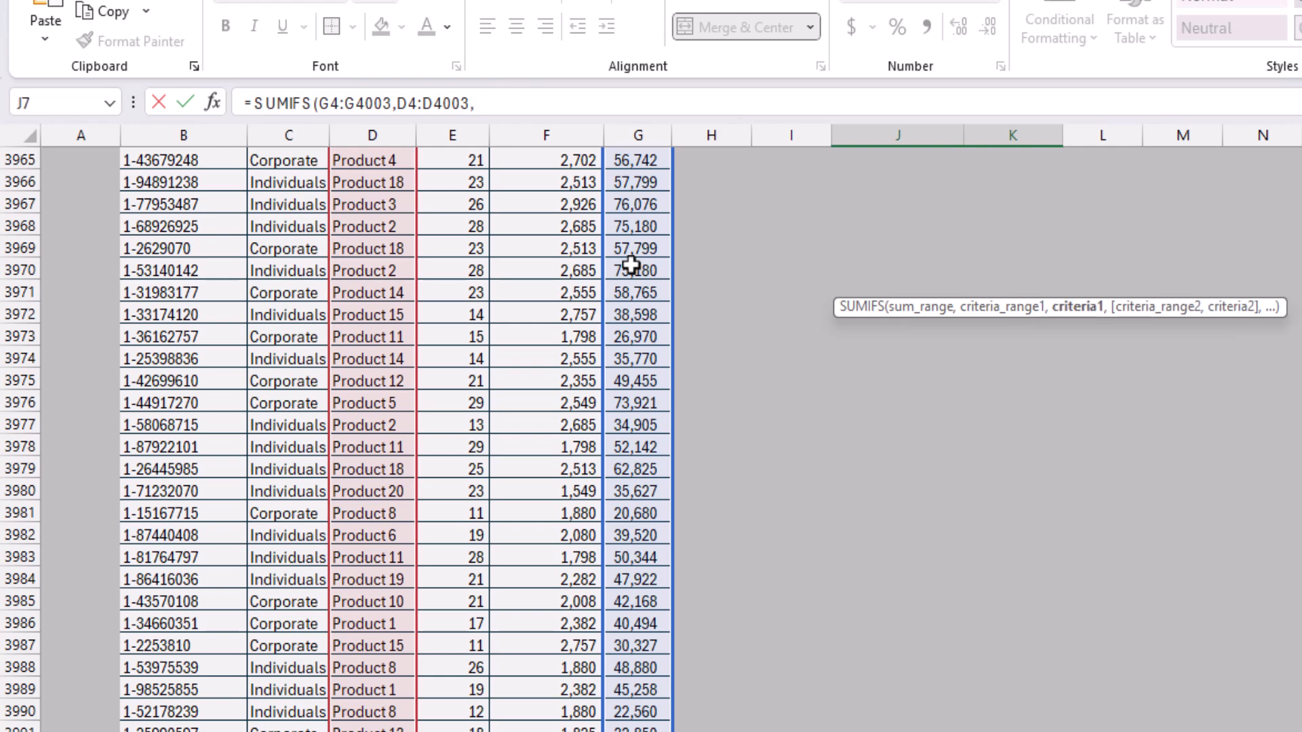
pyautogui.press('Up')
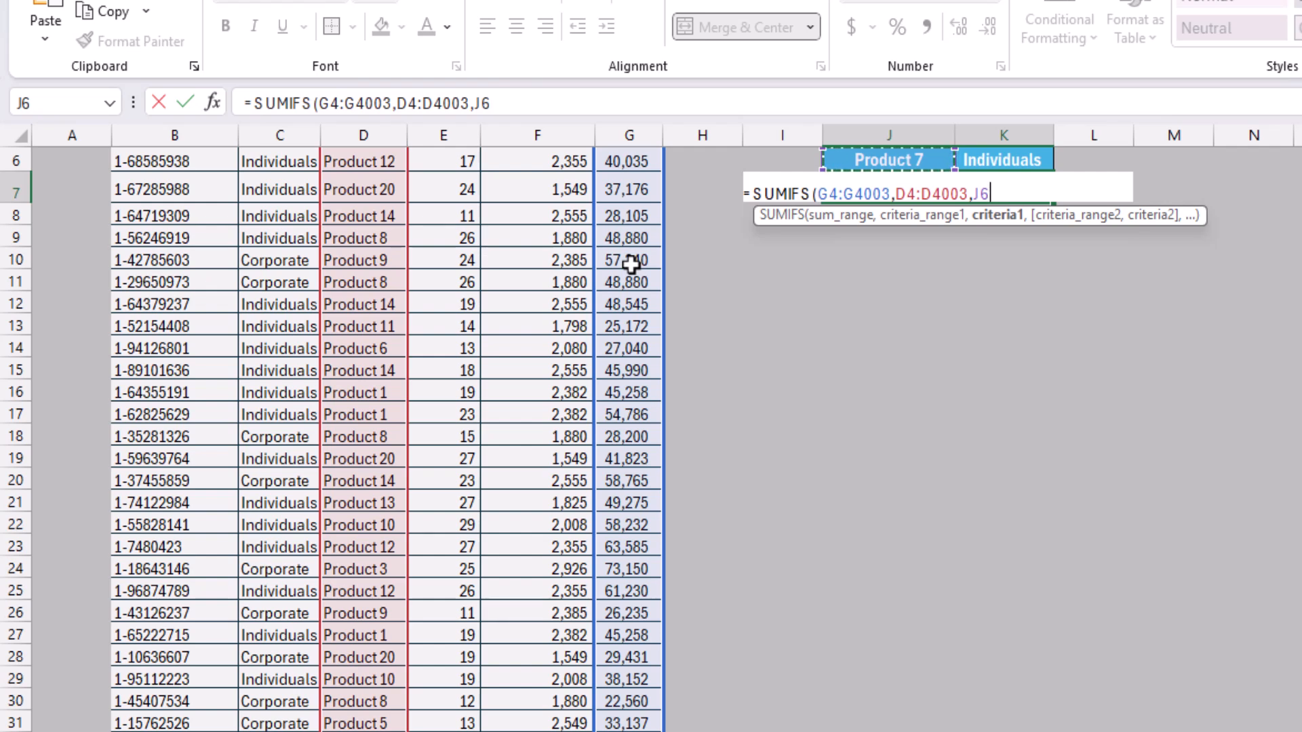
pyautogui.write(',')
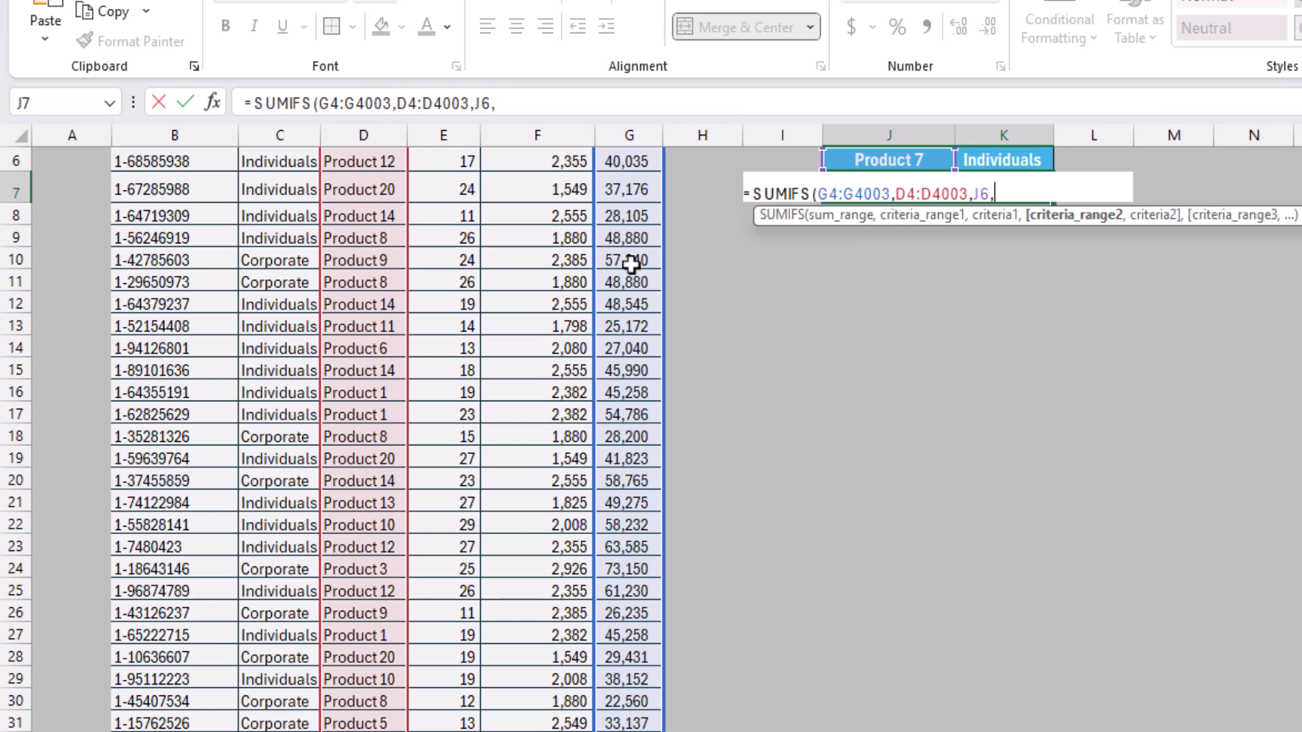
# Add the Portfolio column C4:C4003 as the second criteria range of the SUMIFS formula
pyautogui.press('Left')
pyautogui.press('Left')
pyautogui.press('Left')
pyautogui.press('Up')
pyautogui.press('Left')
pyautogui.press('Left')
pyautogui.press('Left')
pyautogui.press('Up')
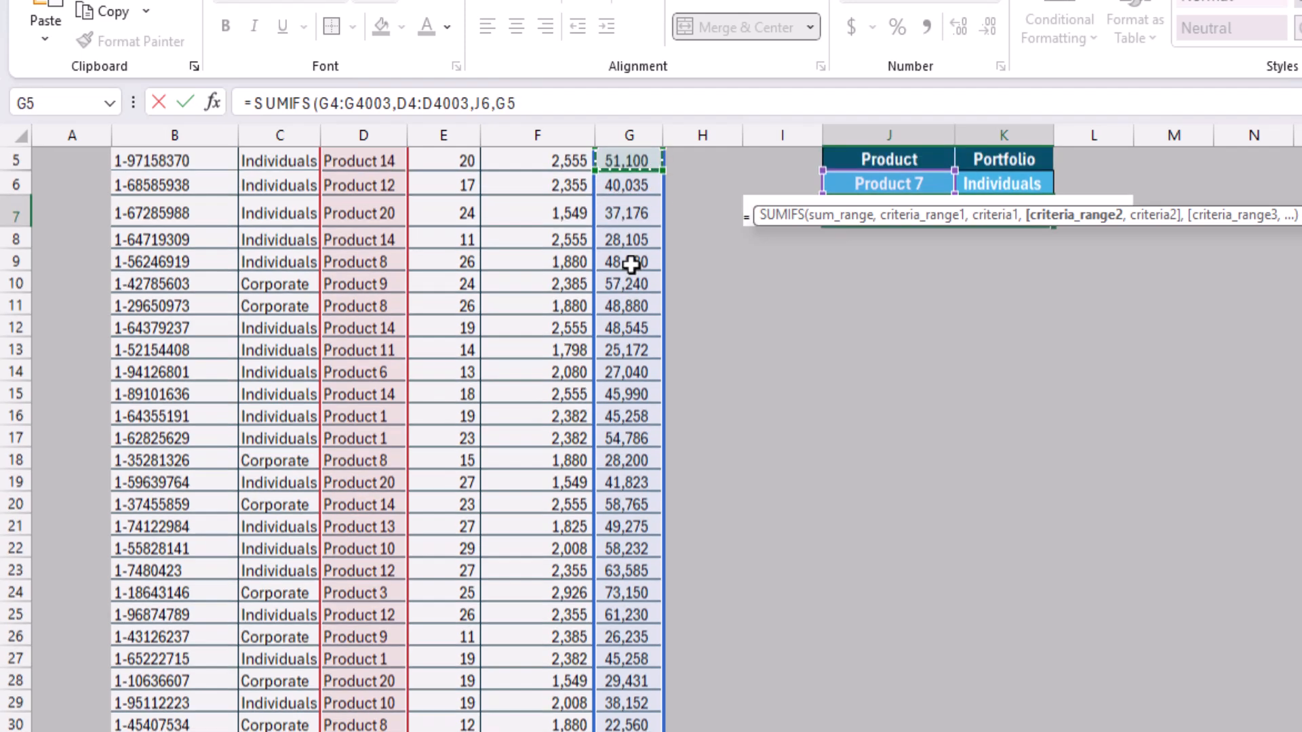
pyautogui.press('Left')
pyautogui.press('Left')
pyautogui.press('Right')
pyautogui.press('Up')
pyautogui.press('Up')
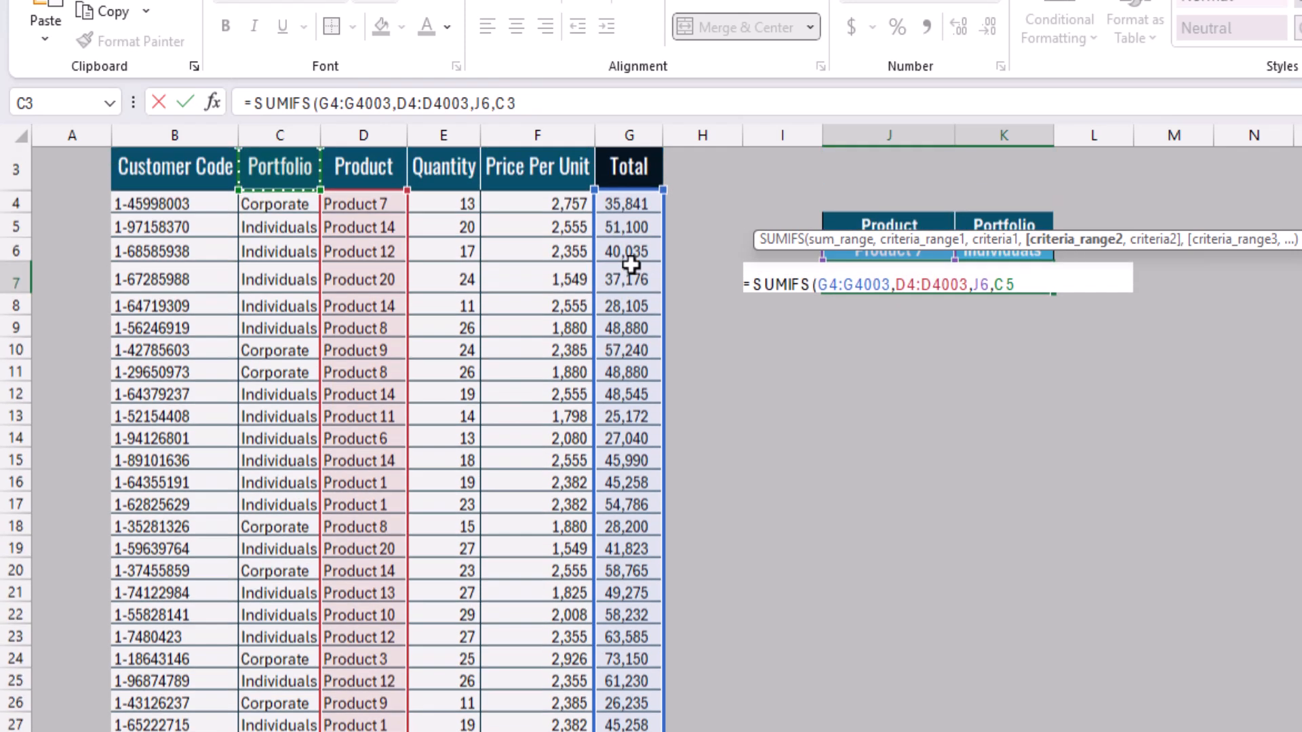
pyautogui.press('Down')
pyautogui.hotkey('ctrl', 'shift', 'Down')
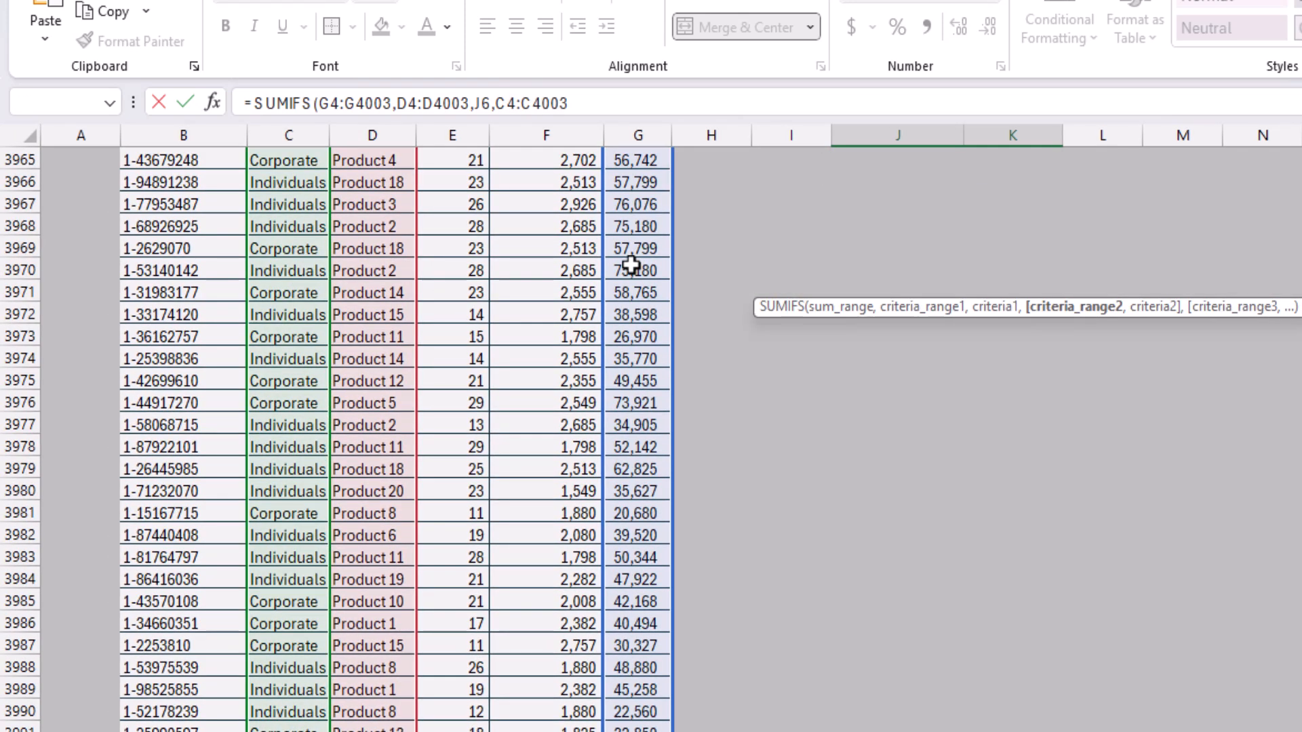
pyautogui.write(',')
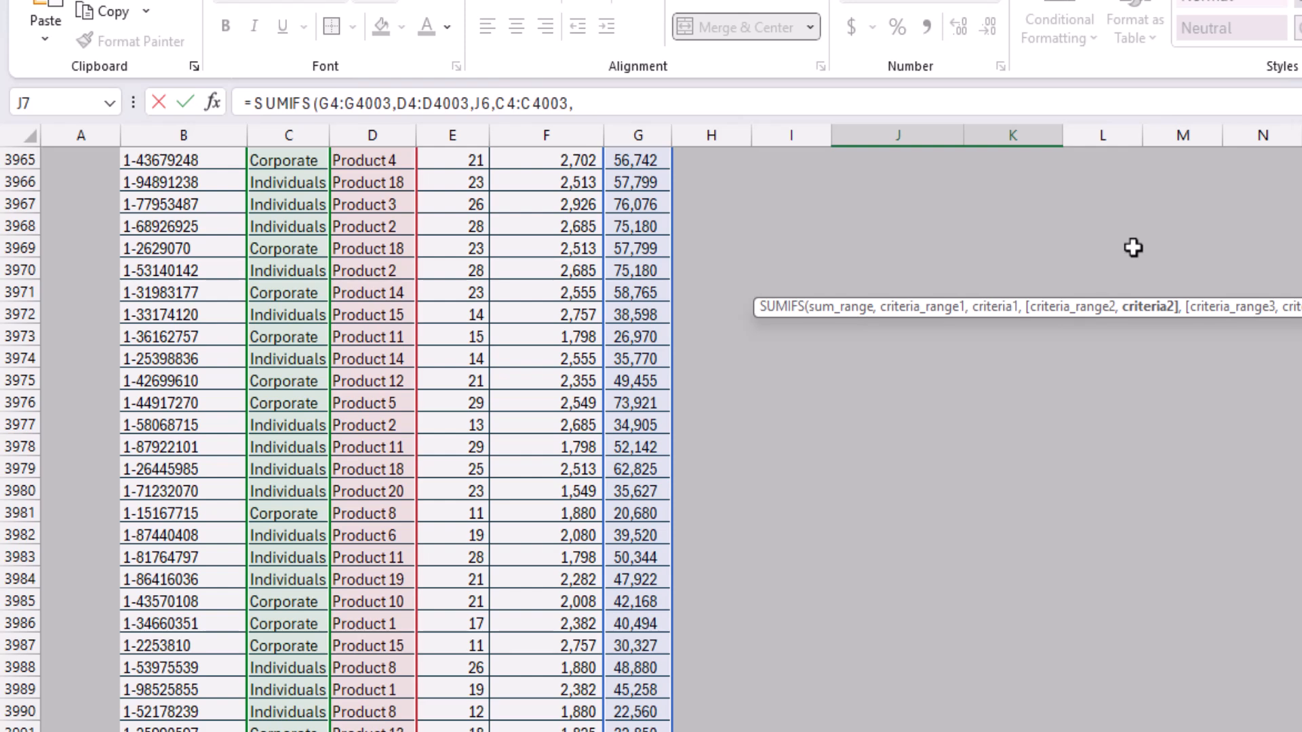
# Complete the J7 SUMIFS formula with K6 as the second criterion
pyautogui.press('Up')
pyautogui.press('Right')
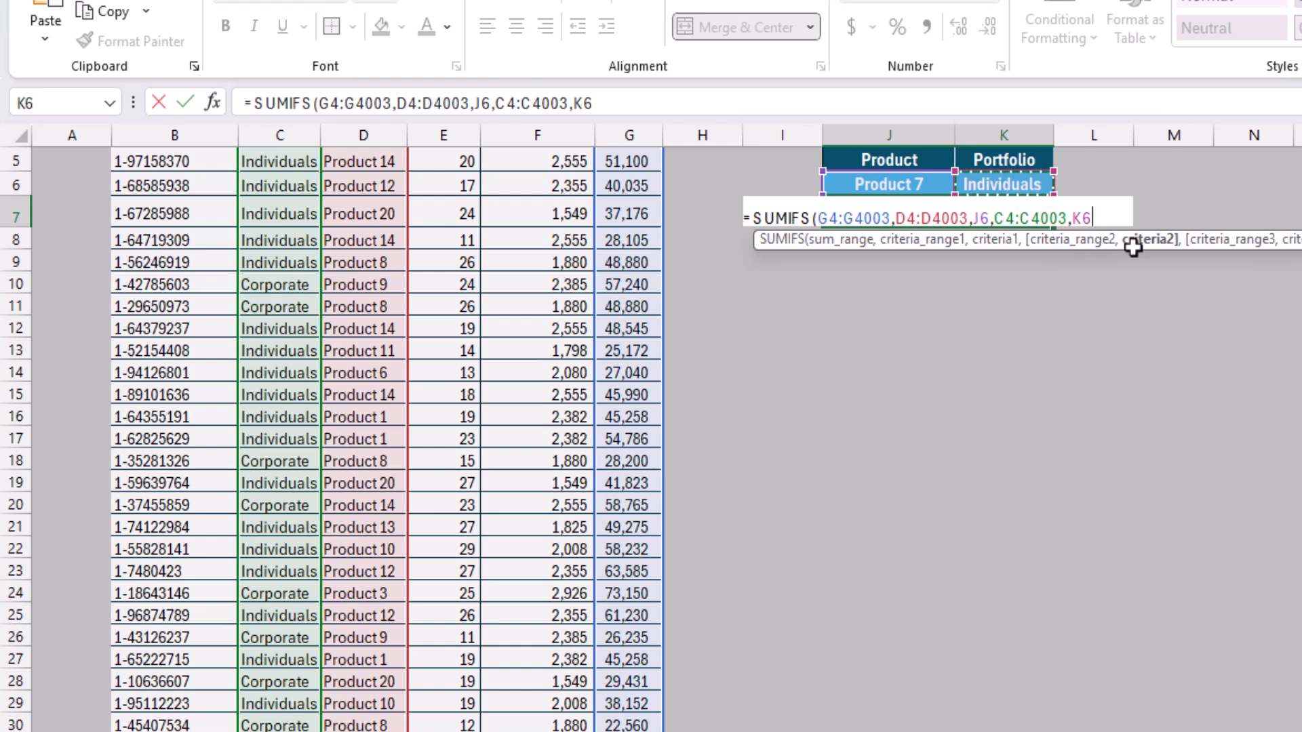
pyautogui.write(')')
pyautogui.press('Return')
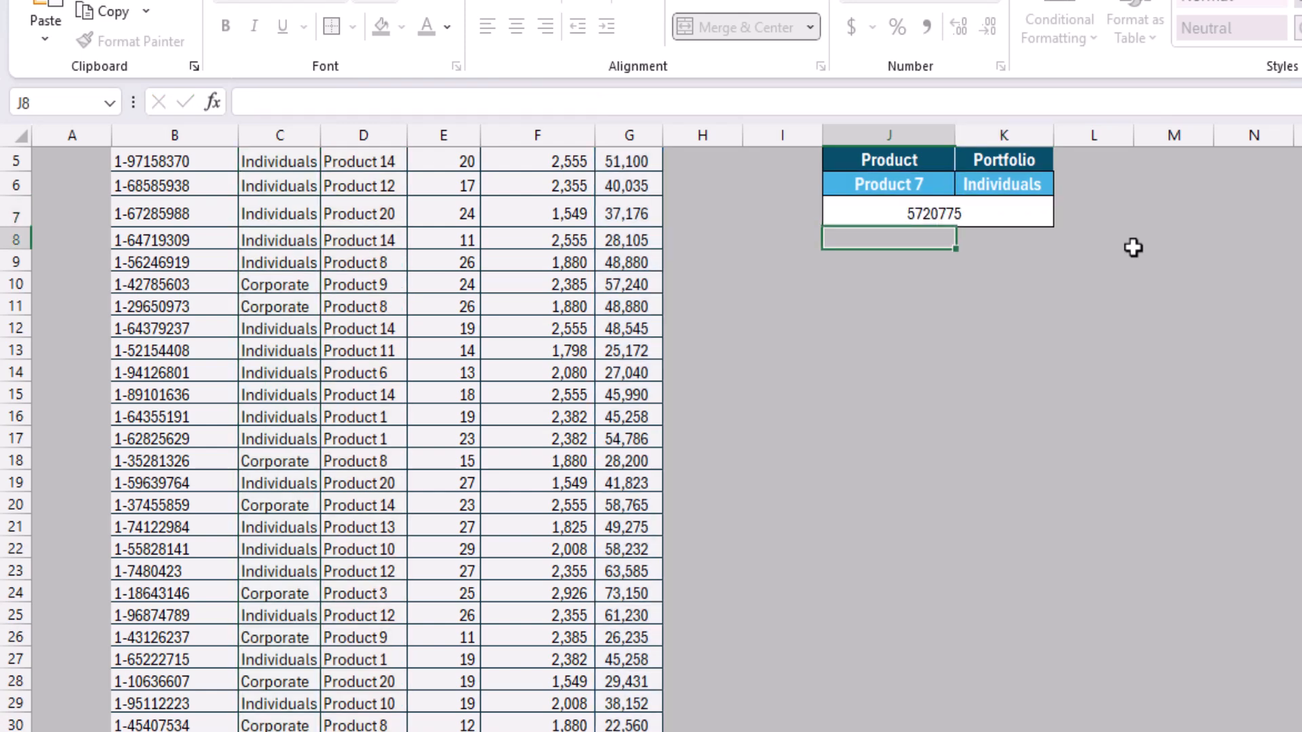
# Format the SUMIFS total in J7 with the comma style and no decimal places
pyautogui.press('Up')
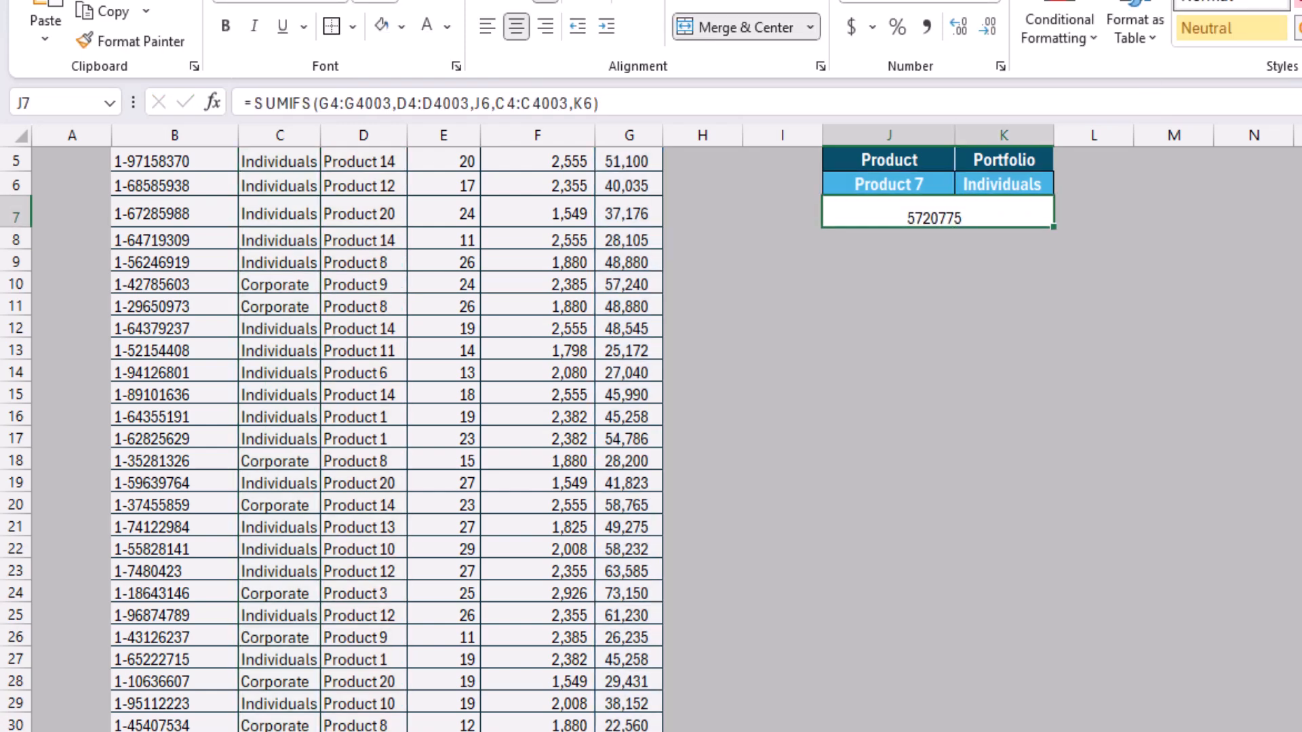
pyautogui.click(927, 27)
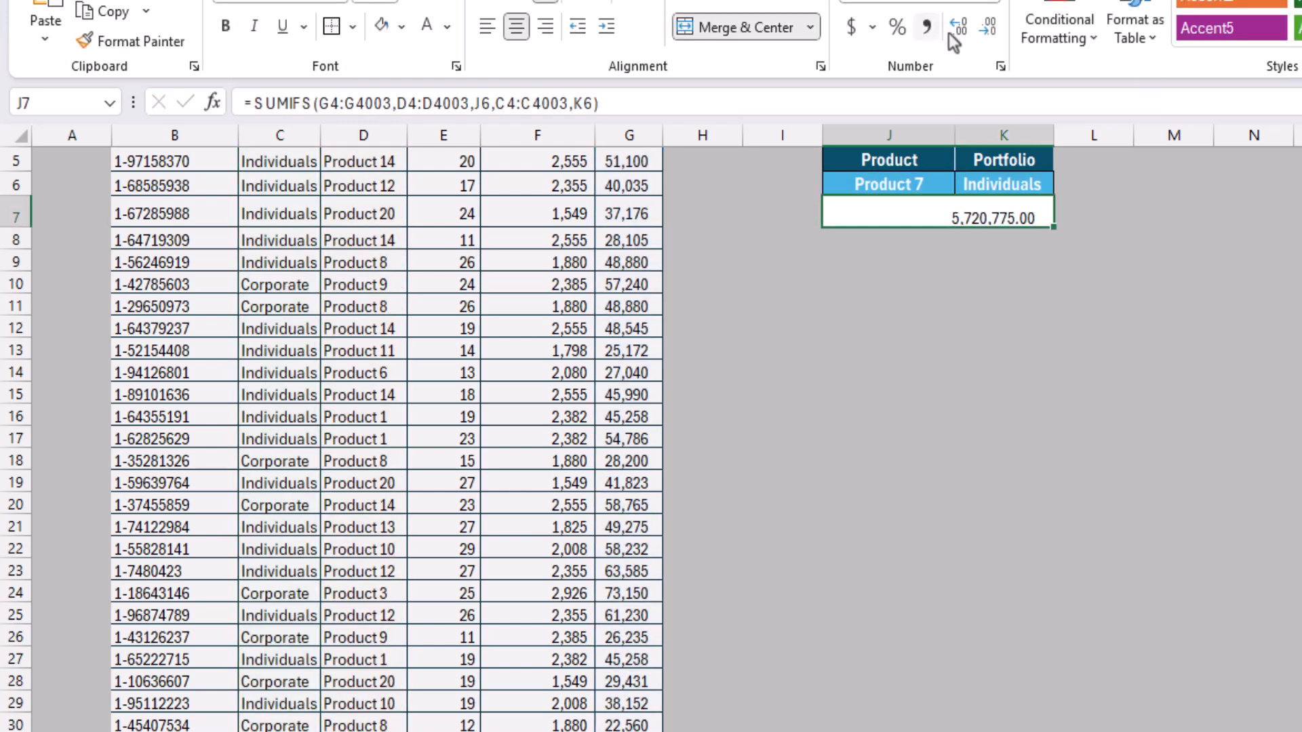
pyautogui.click(982, 29)
pyautogui.click(981, 30)
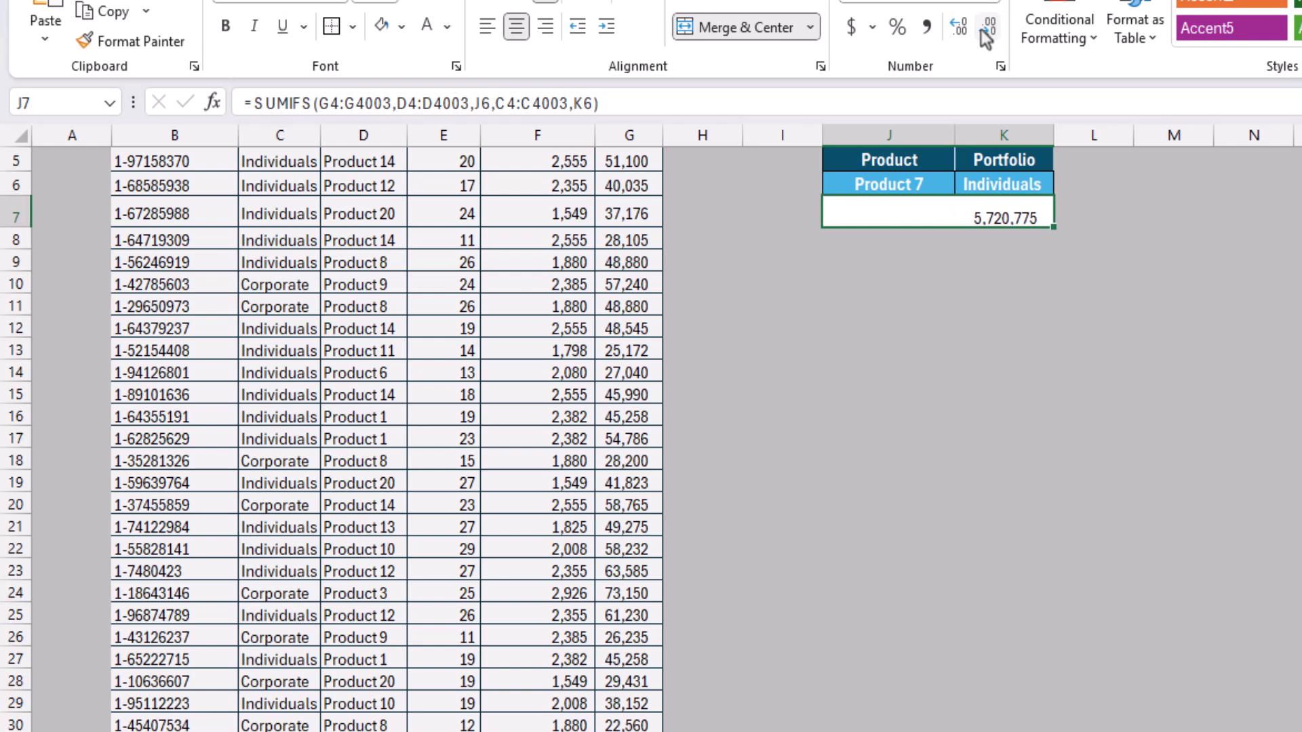
pyautogui.click(1042, 564)
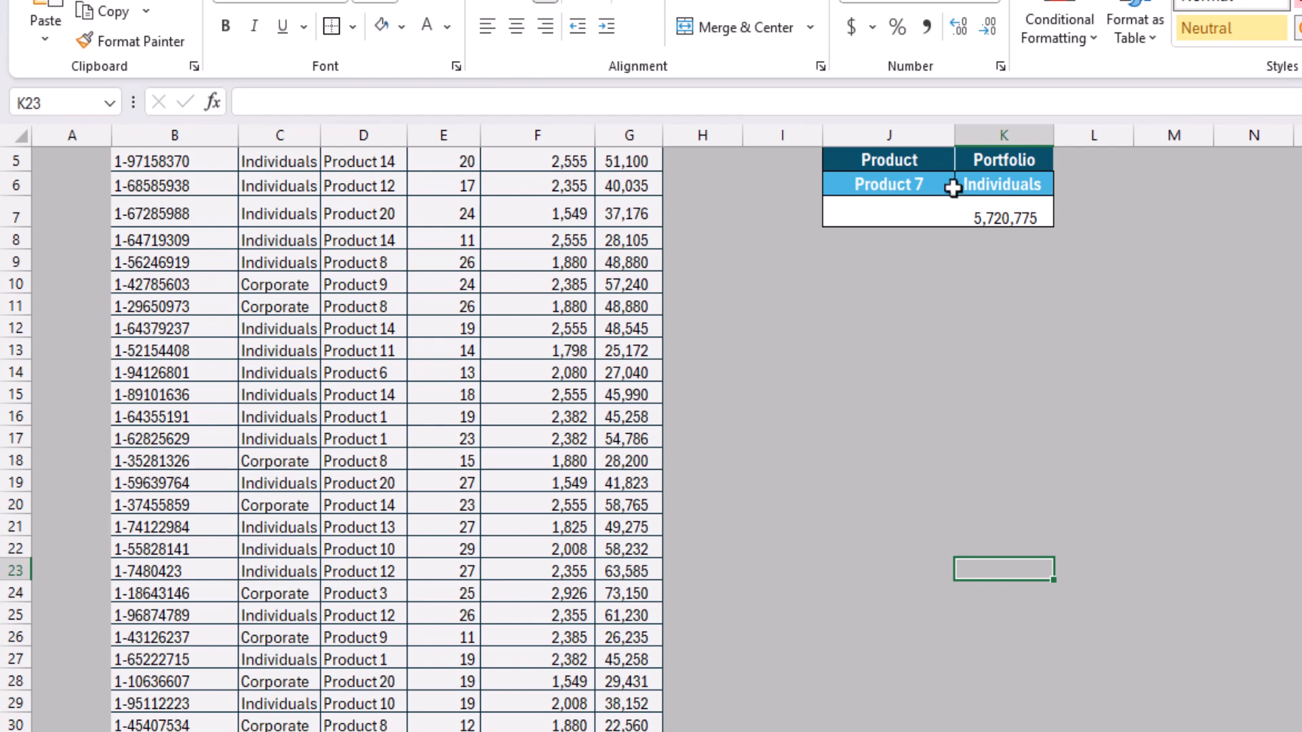
# Switch the portfolio criterion in K6 to Corporate
pyautogui.click(979, 184)
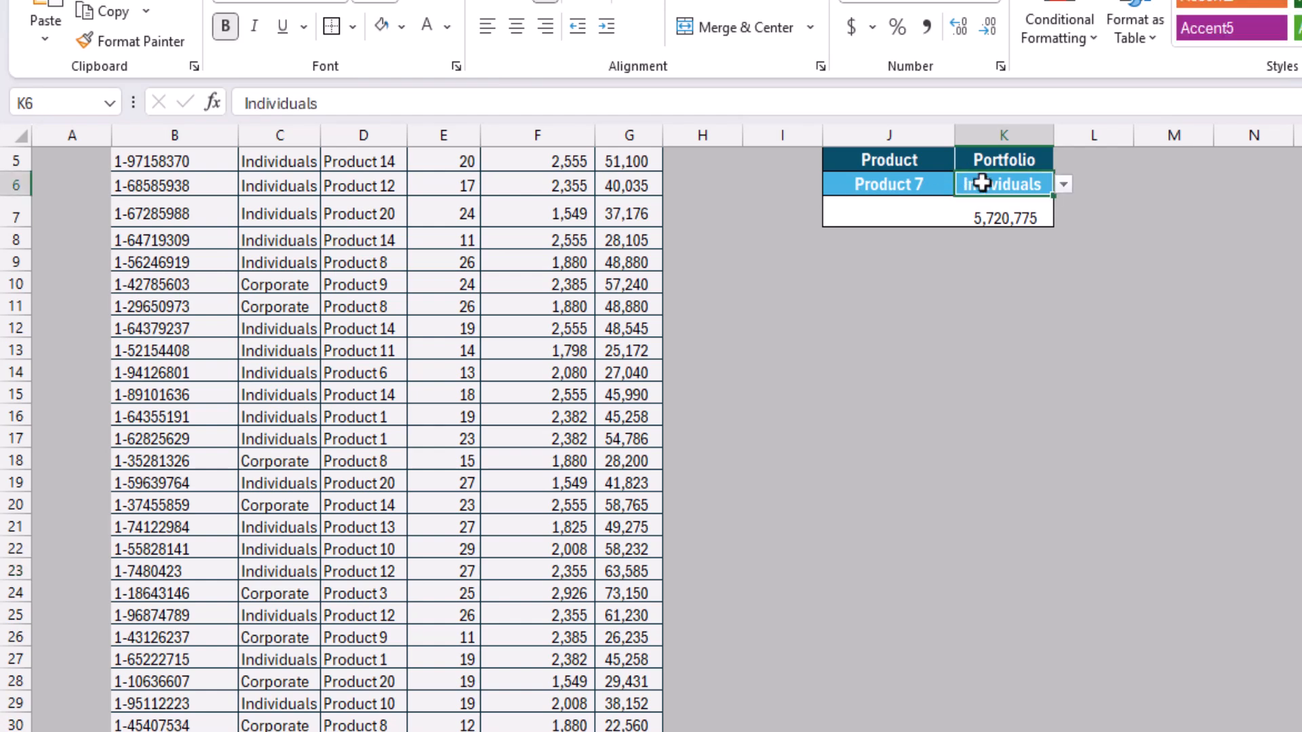
pyautogui.click(1063, 184)
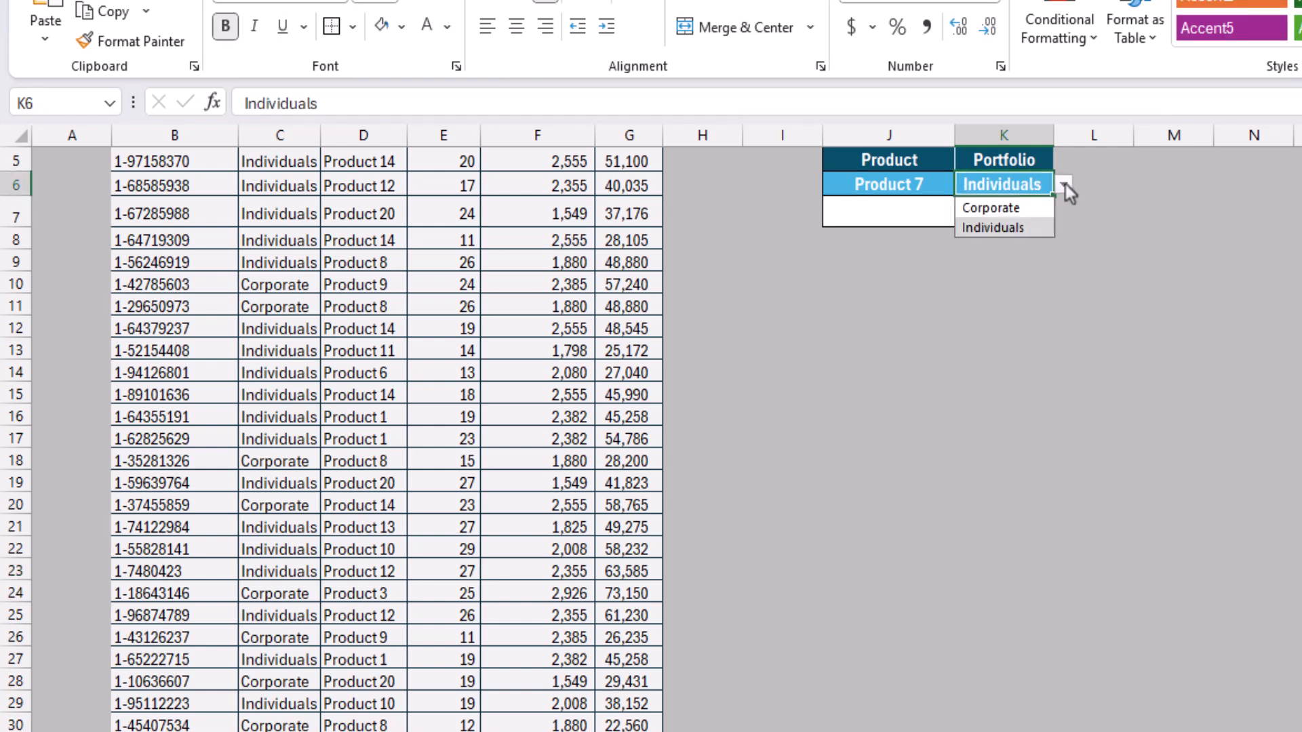
pyautogui.click(1036, 210)
# Change the product criterion in J6 to Product 16 and select the SUMIFS total in J7
pyautogui.click(919, 183)
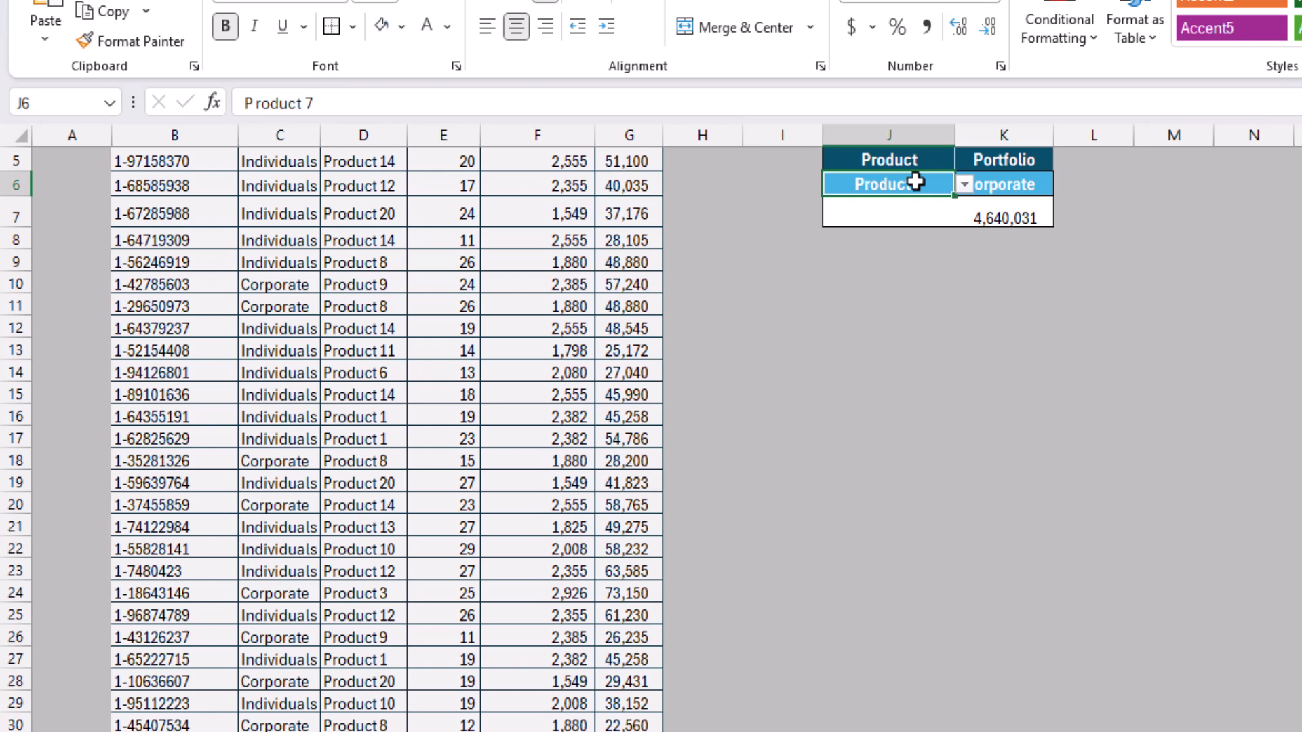
pyautogui.click(966, 187)
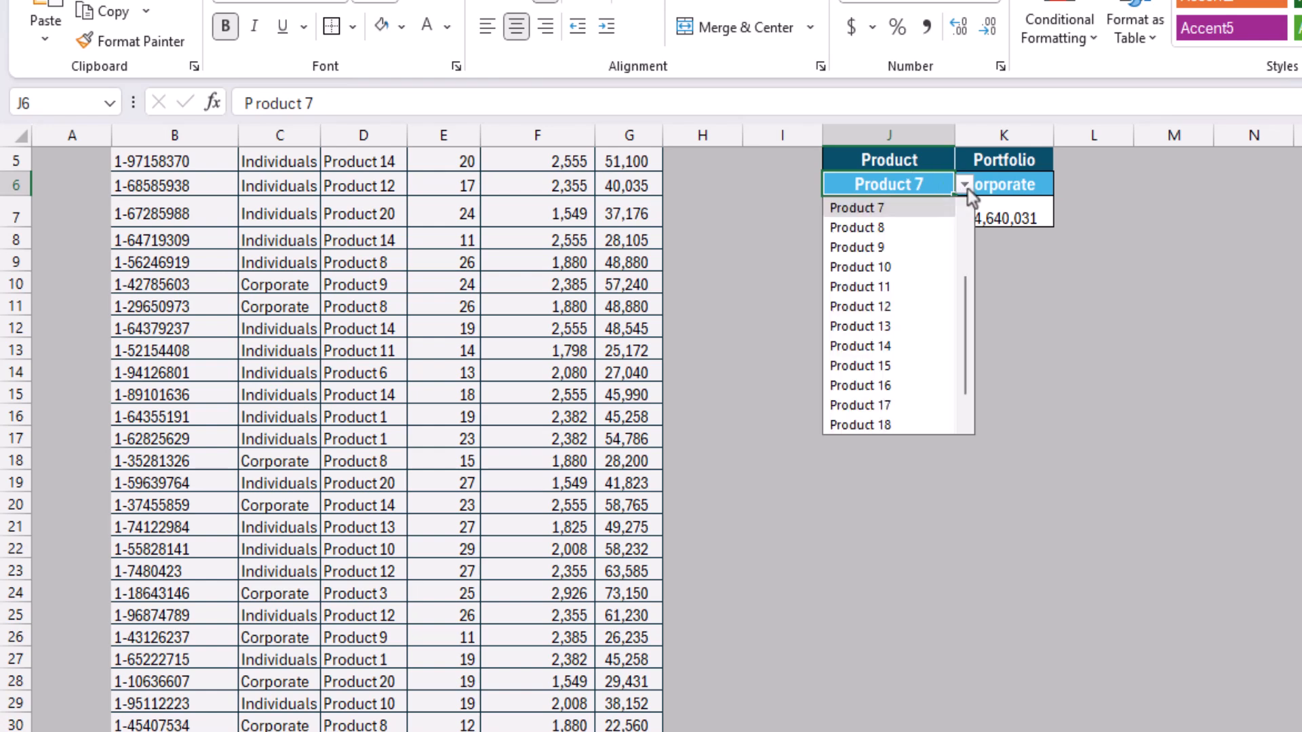
pyautogui.click(898, 388)
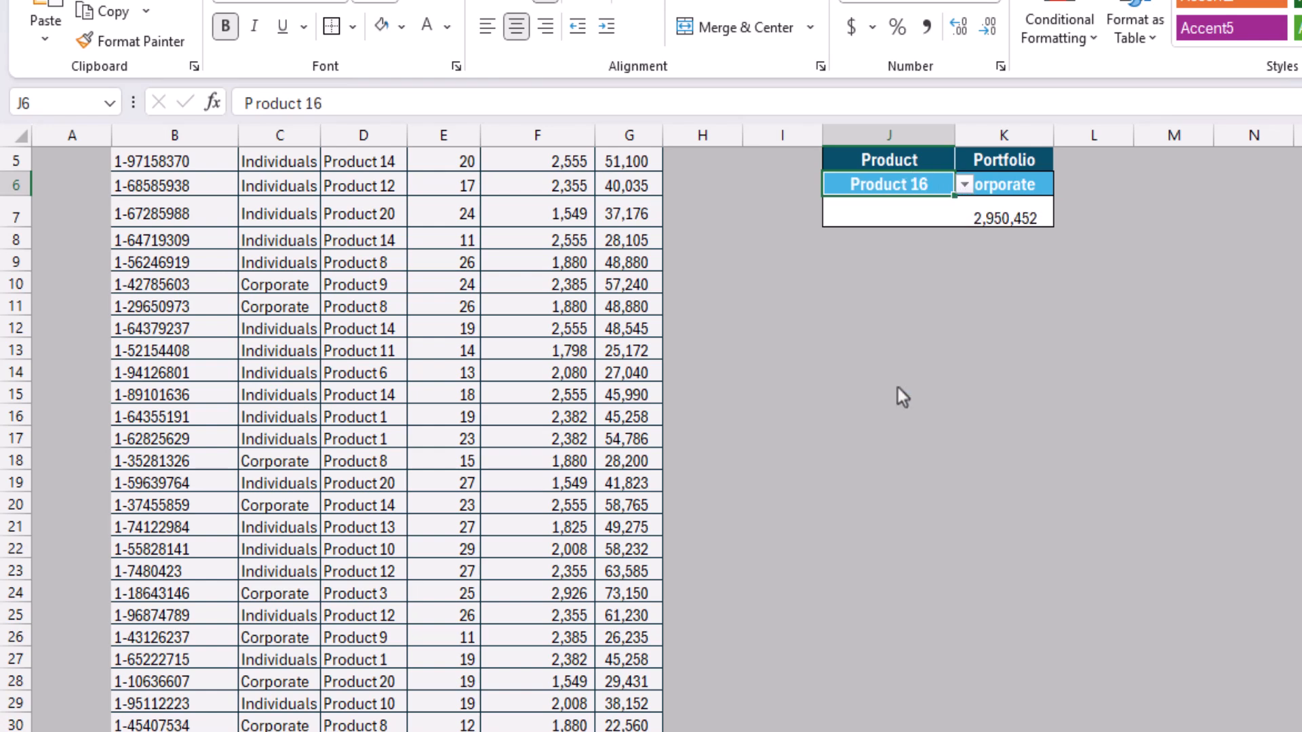
pyautogui.click(1009, 219)
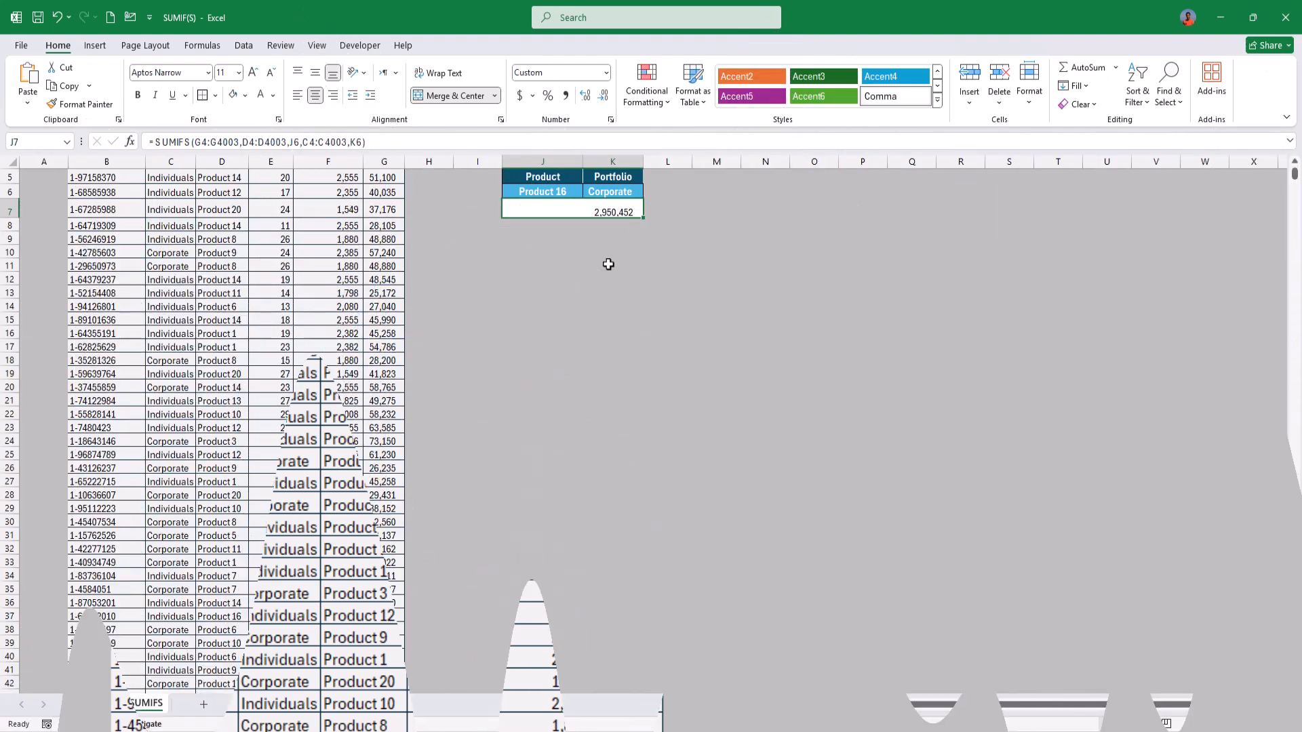